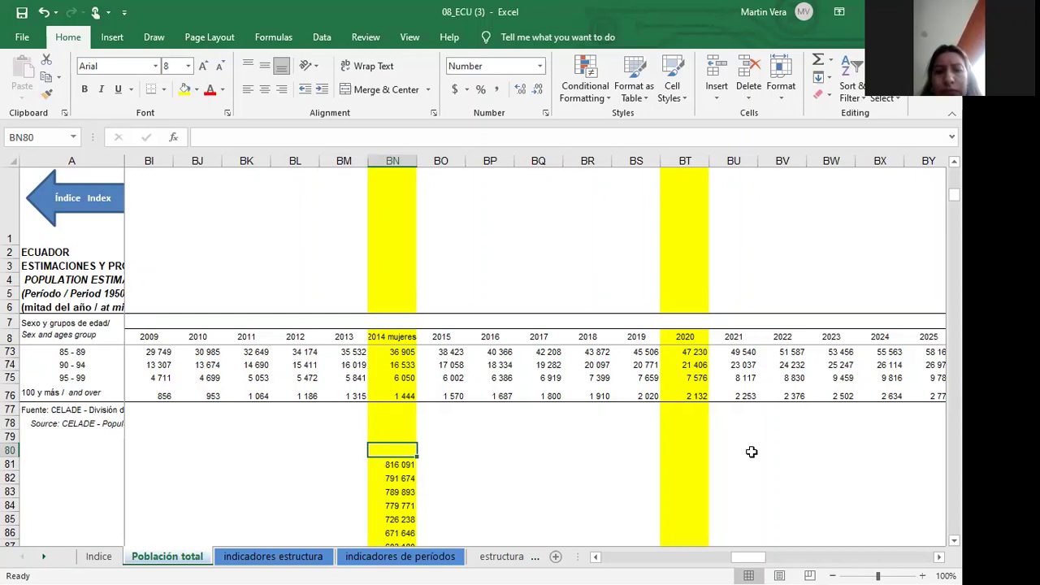
Step: Remove the word "mujeres" from the 2014 column header in cell BN8
left_click(680, 448)
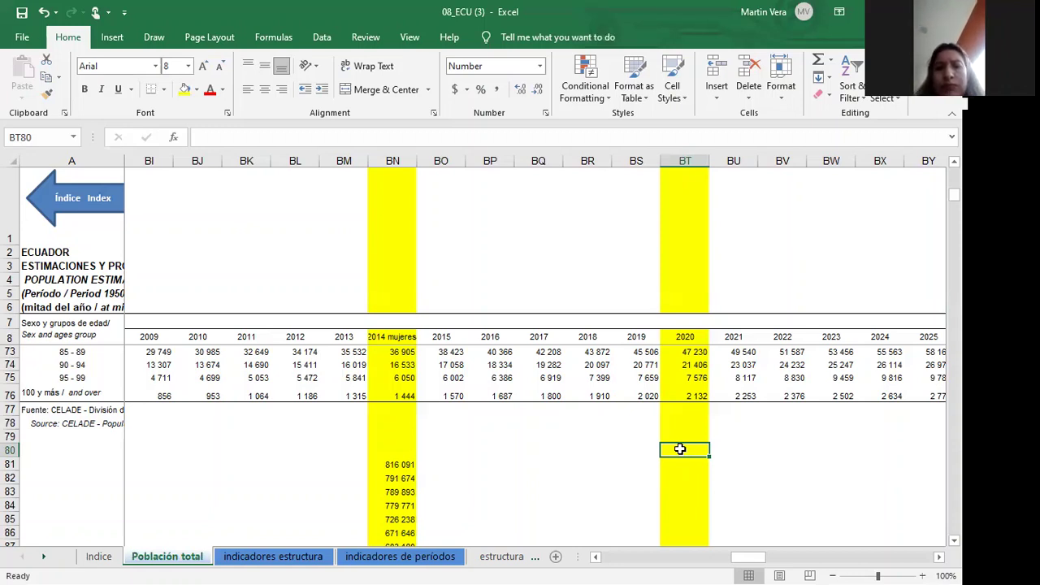
left_click(395, 337)
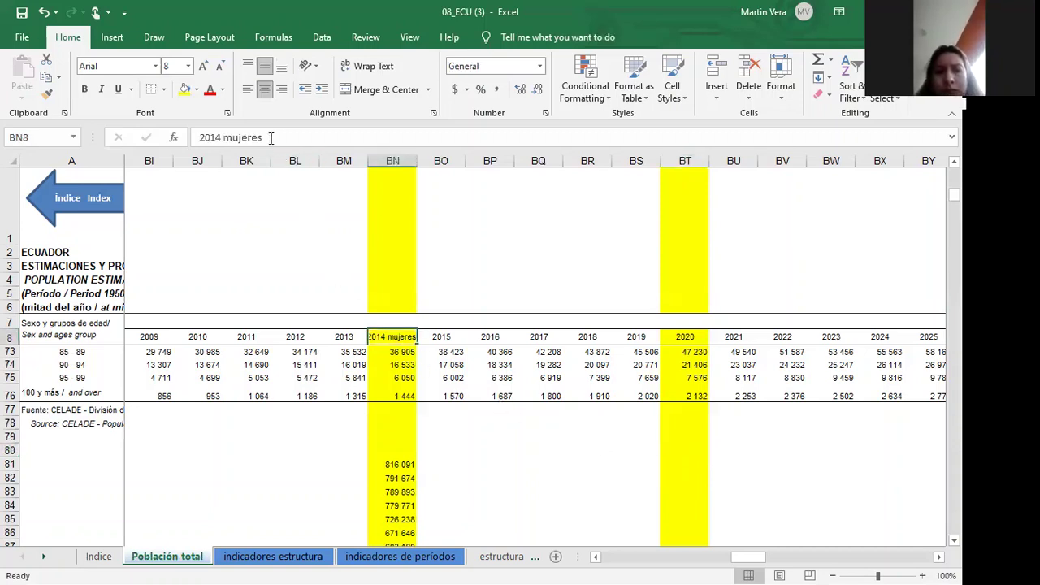
left_click_drag(271, 137, 224, 137)
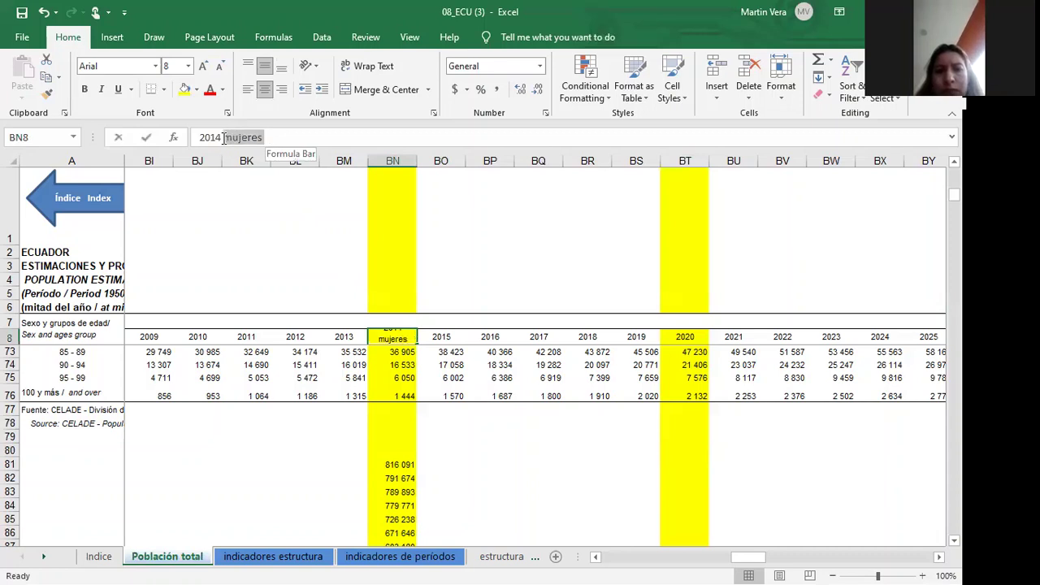
key("BackSpace")
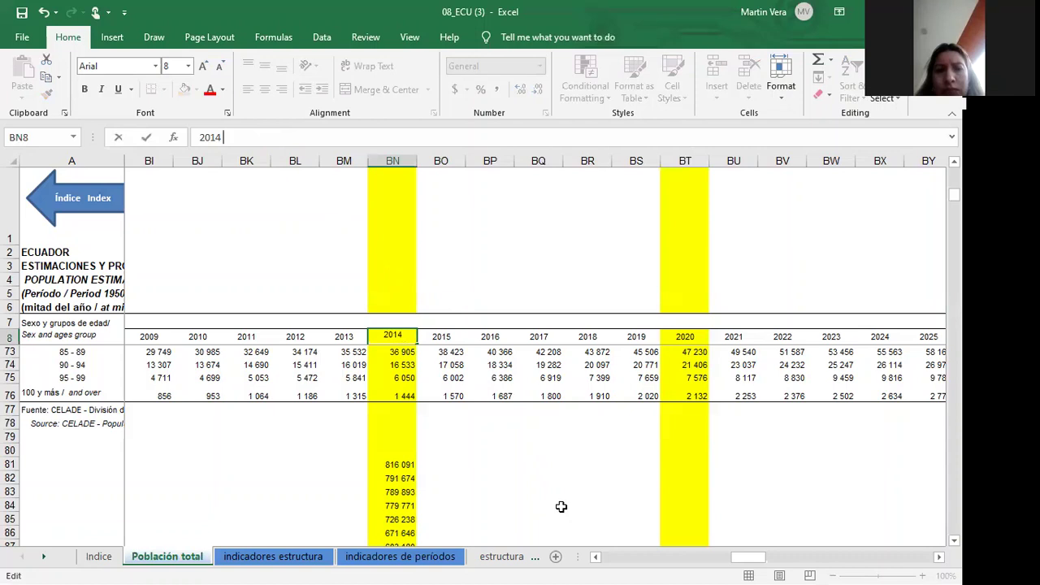
scroll(560, 507, "down", 2)
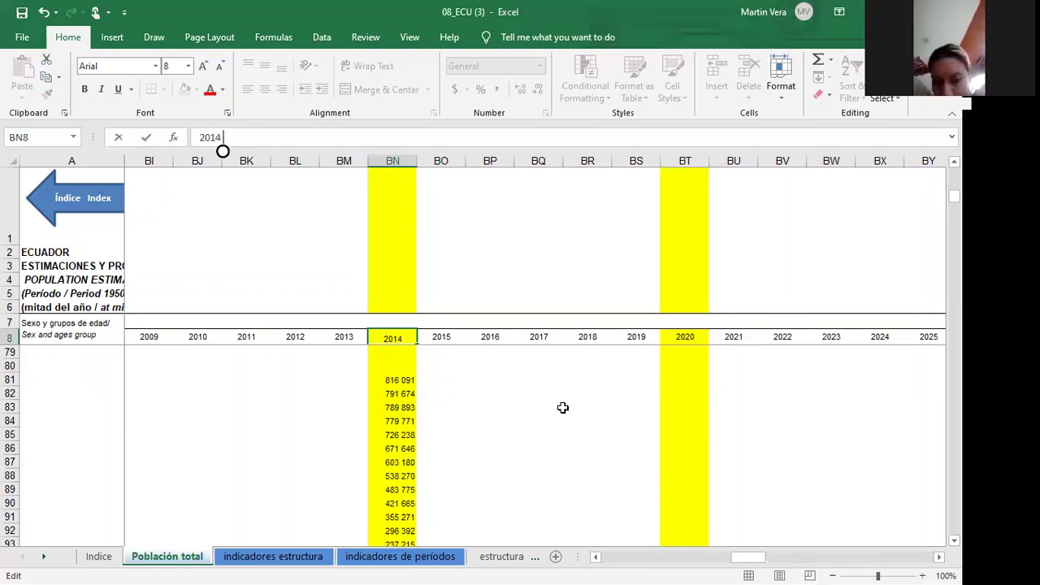
Step: Enter the heading "hombres 2014" in cell BN80, above the copied 2014 values
left_click(402, 364)
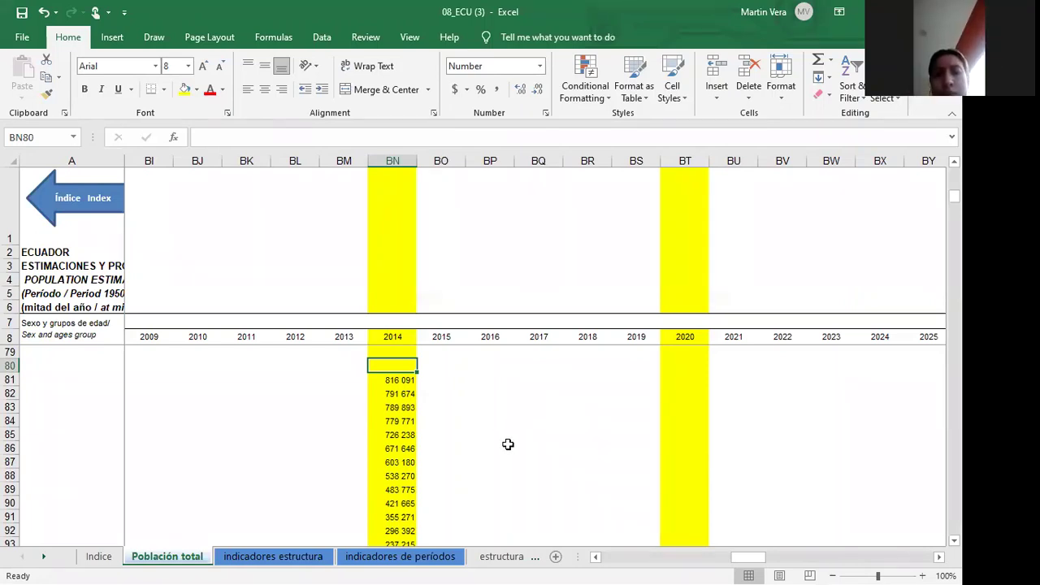
type("homb")
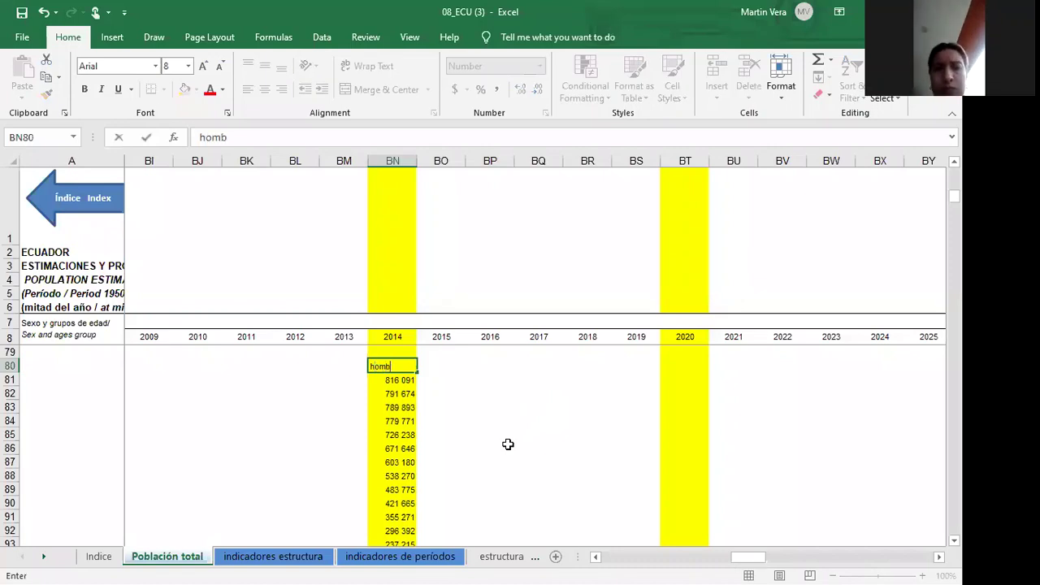
type("res")
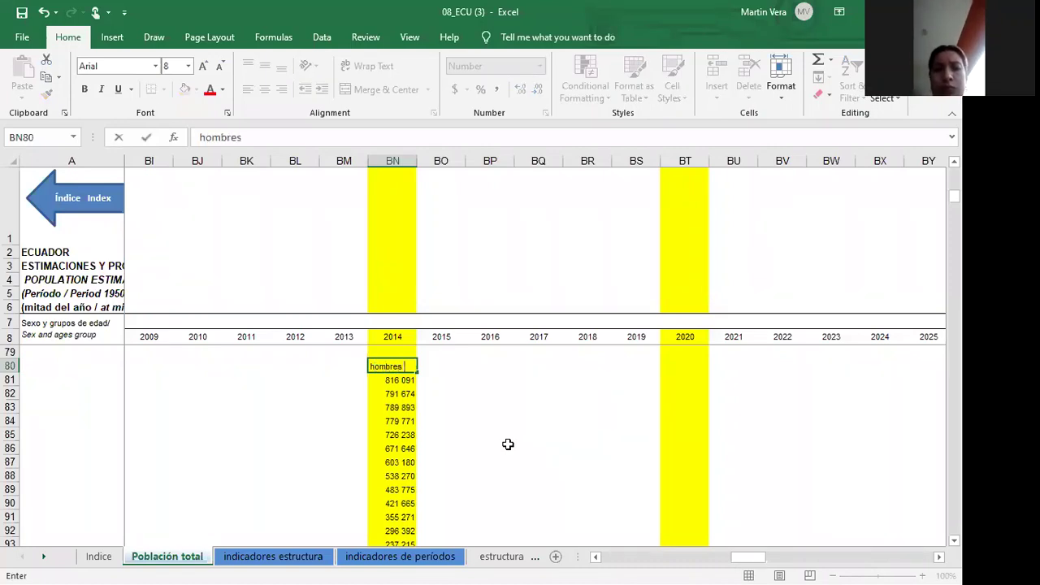
type(" 201")
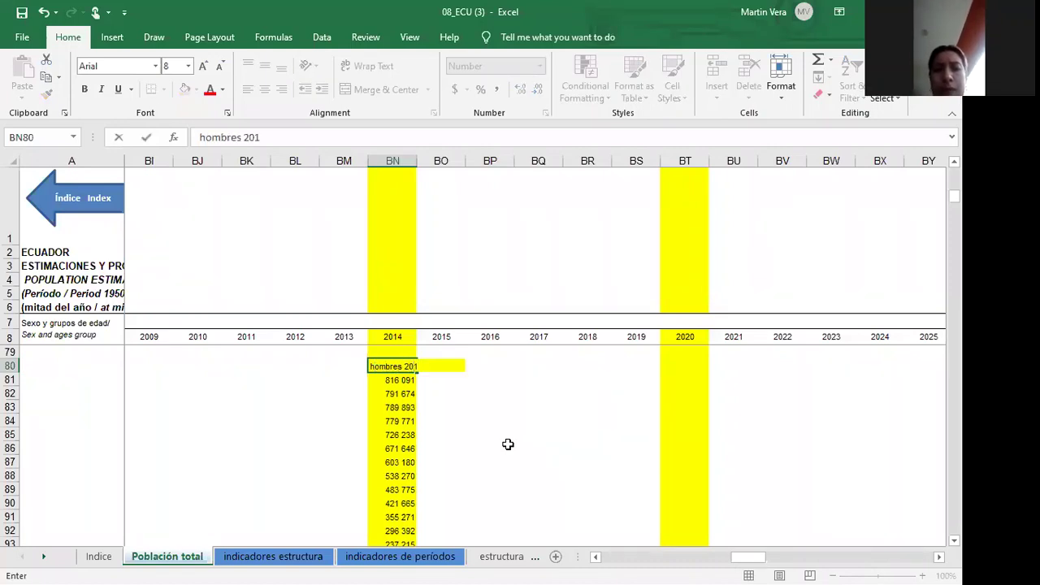
type("4")
left_click(553, 446)
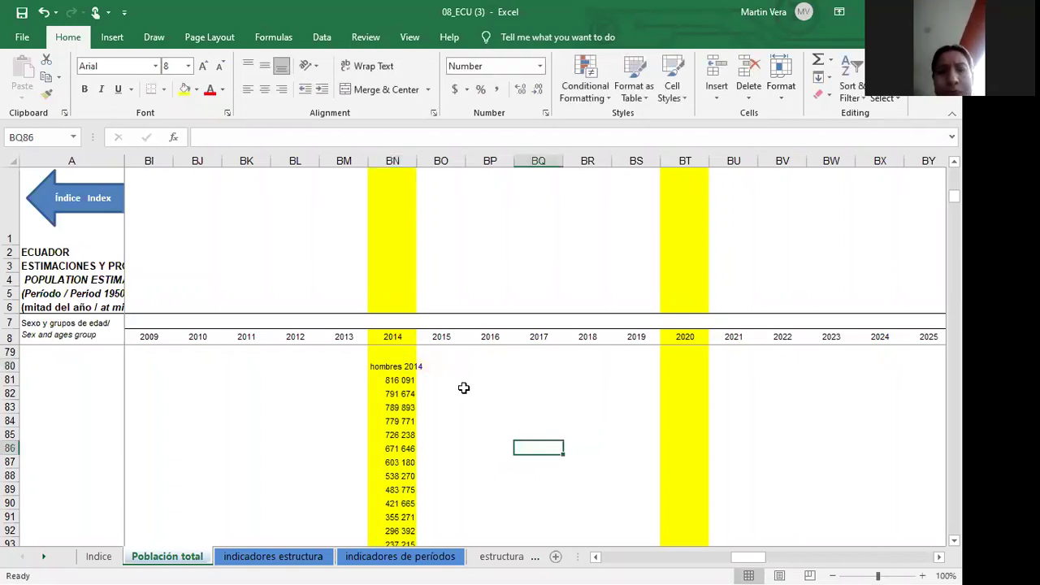
Step: Enter the heading "mujeres 2014" in cell BO80, beside the men's heading
left_click(441, 367)
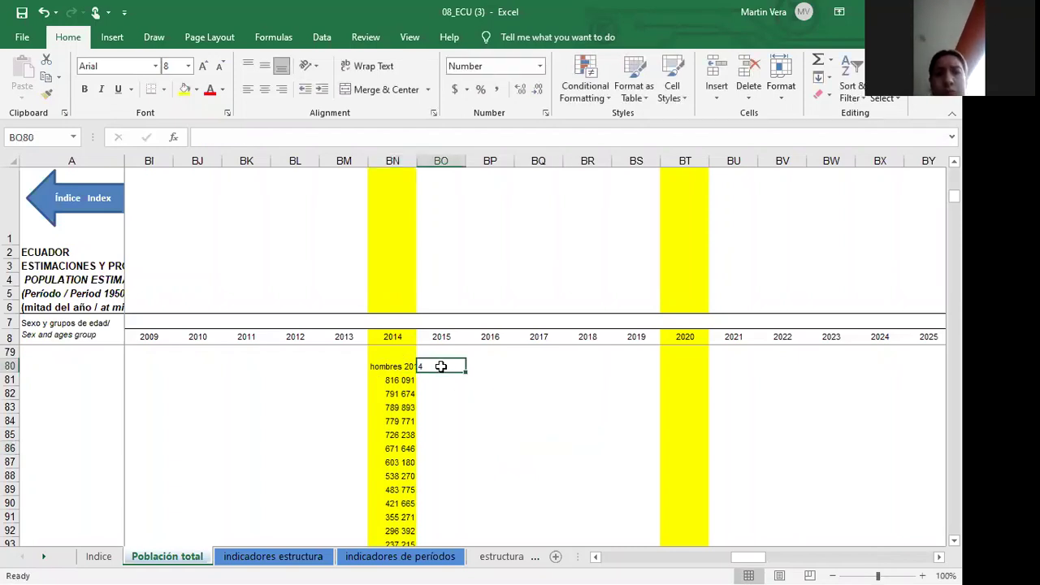
type("mujeres")
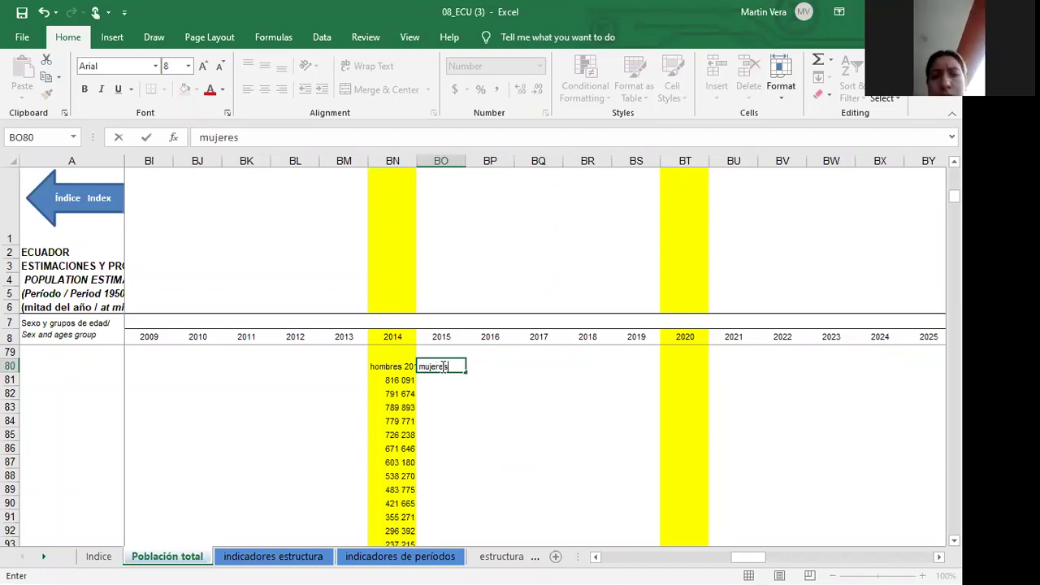
type(" 201")
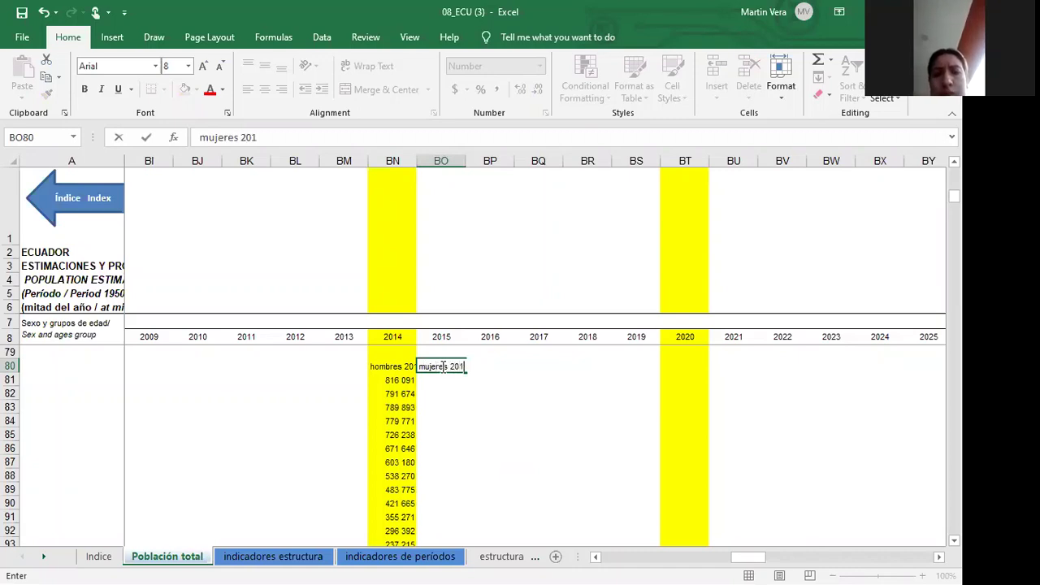
type("4")
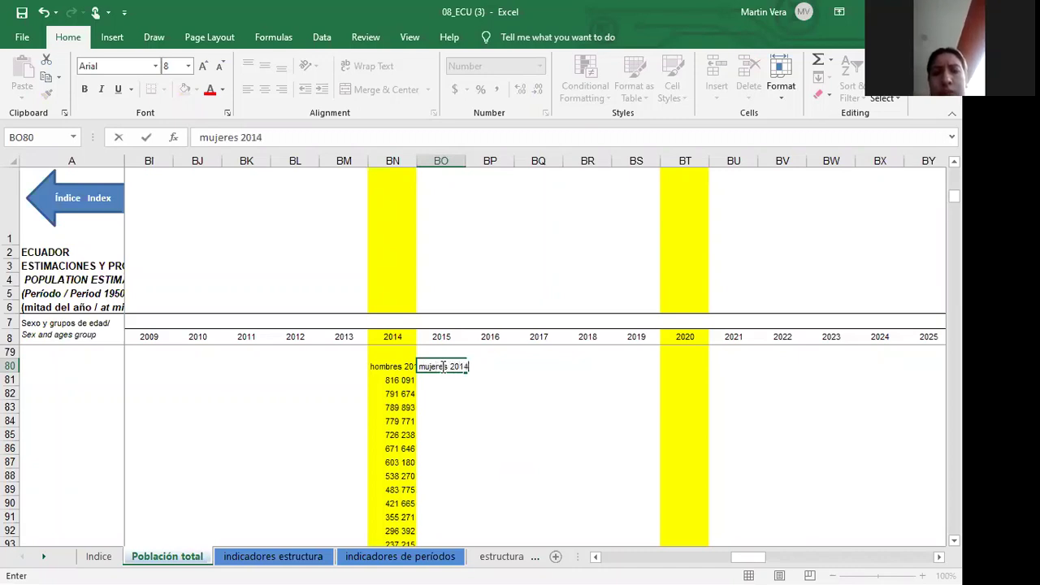
left_click(549, 409)
Step: Try to move the women's 2014 values from BN104:BN124 into column BO, and undo the move
scroll(551, 413, "down", 5)
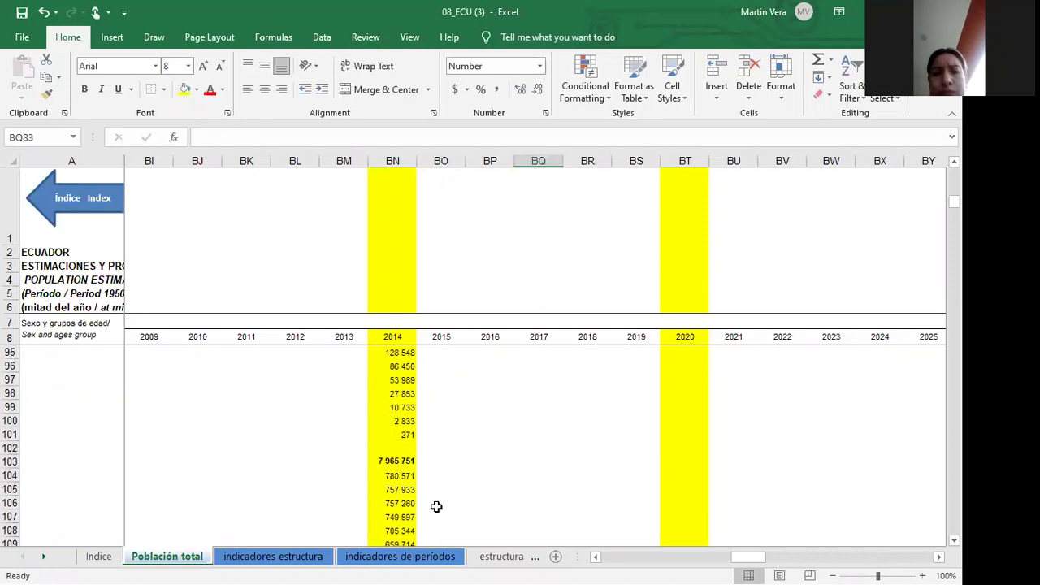
left_click_drag(393, 480, 393, 520)
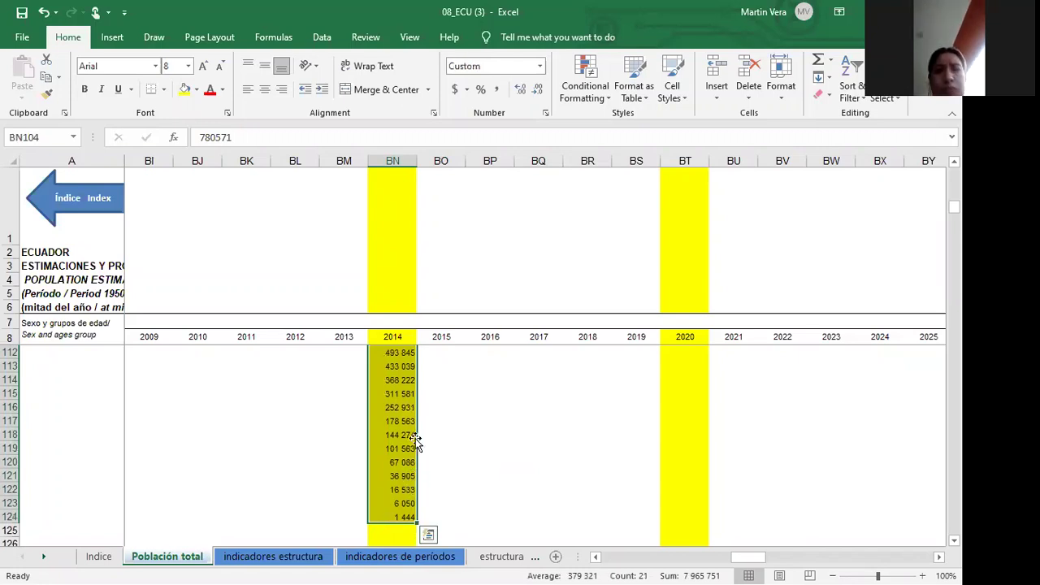
left_click_drag(415, 439, 476, 437)
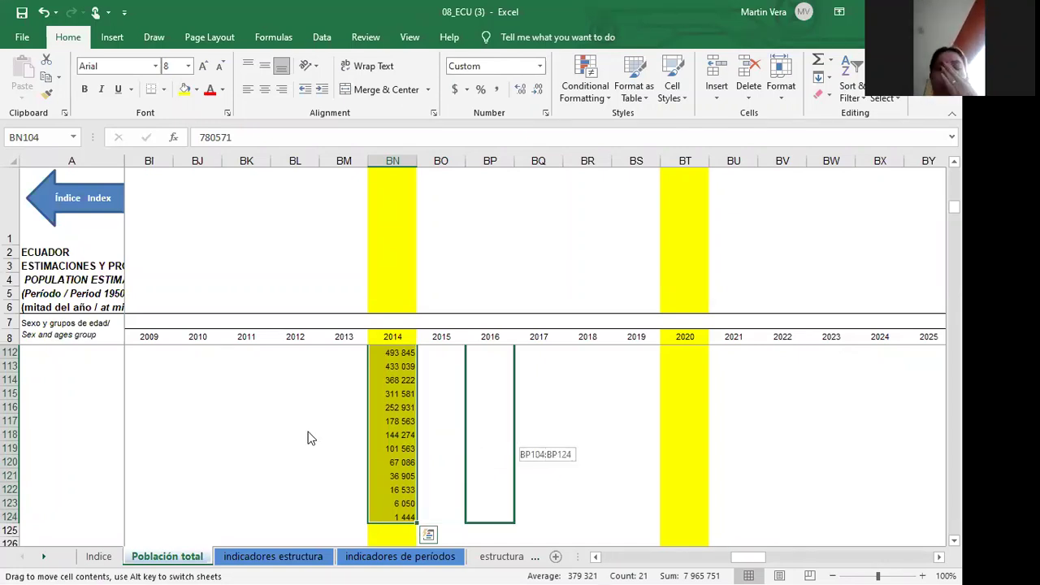
left_click_drag(309, 439, 461, 302)
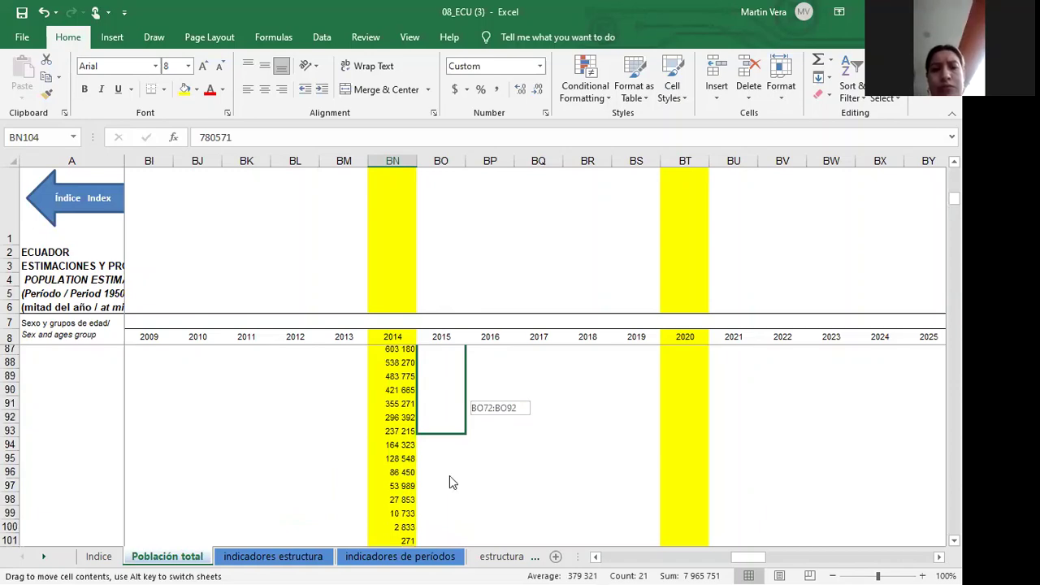
left_click_drag(449, 475, 443, 346)
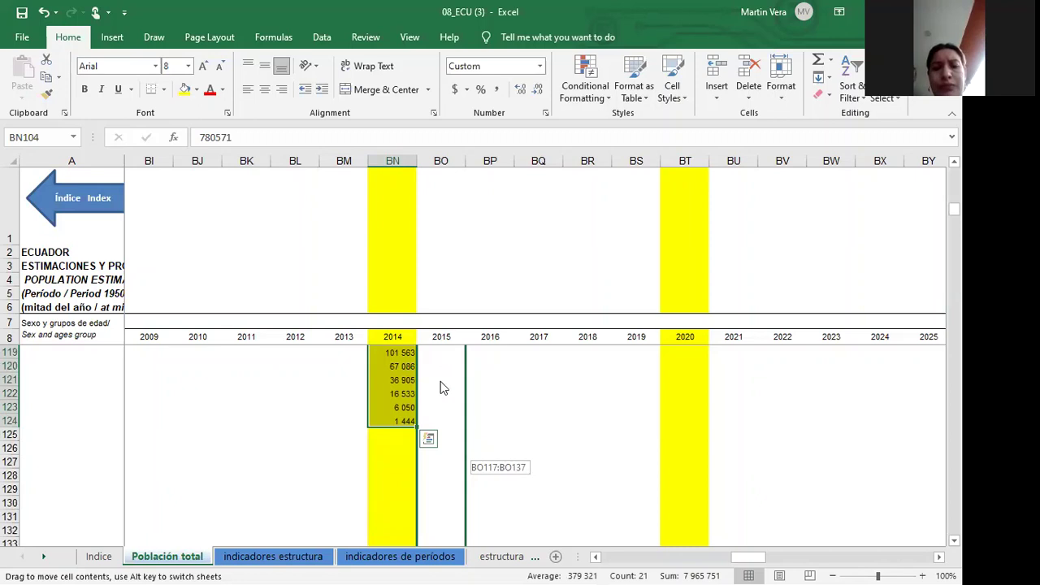
left_click_drag(443, 402, 443, 402)
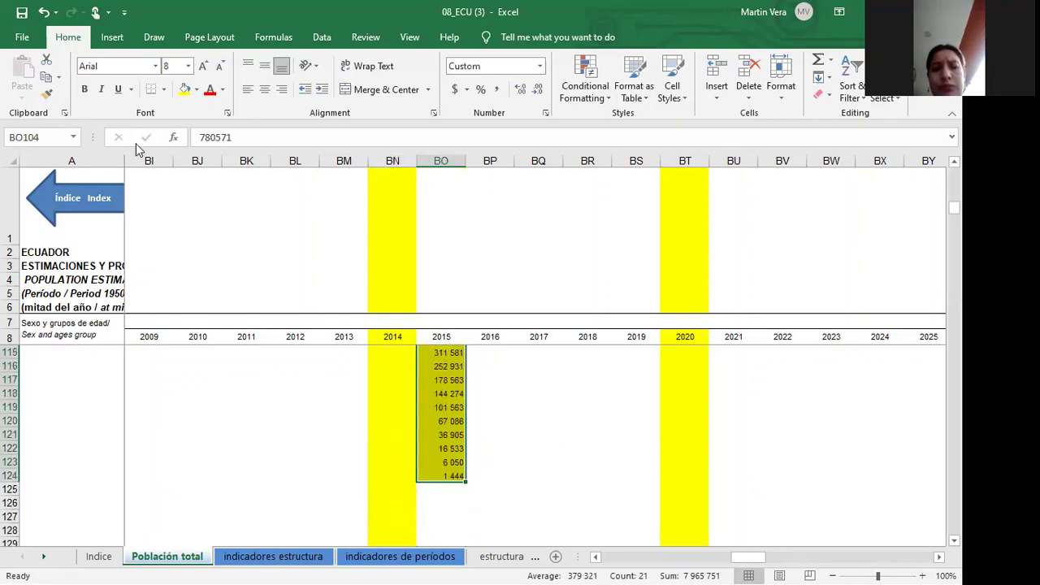
left_click(45, 12)
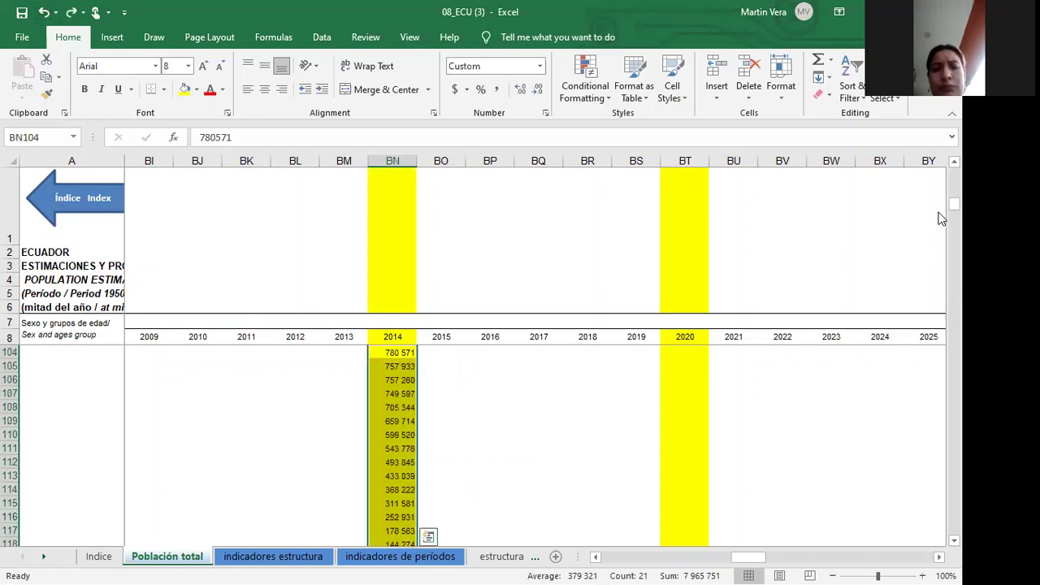
Step: Enter the multiplier -1 in cell BO79, above the "mujeres 2014" heading
left_click_drag(943, 205, 942, 207)
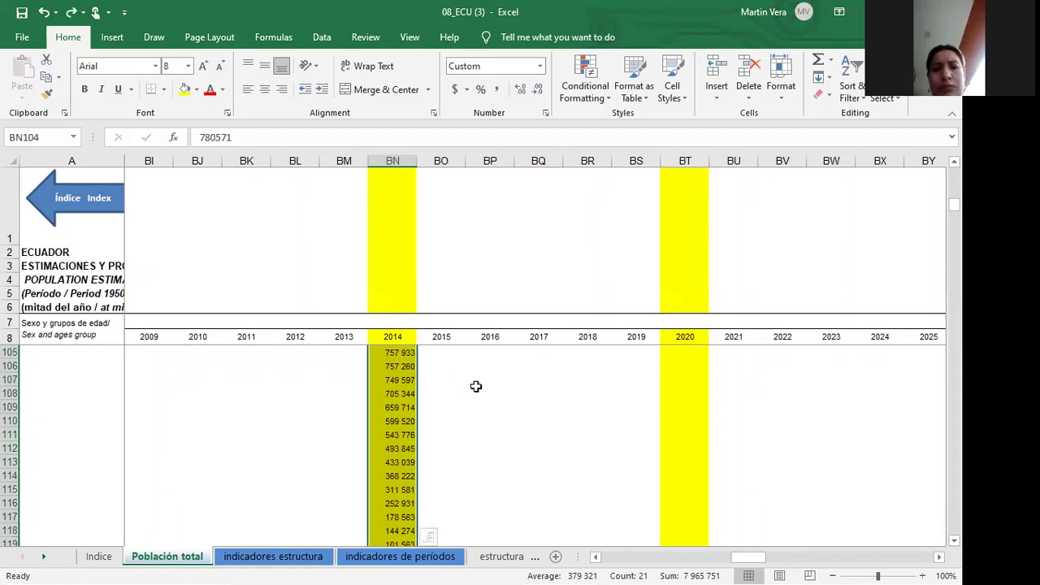
scroll(476, 386, "up", 4)
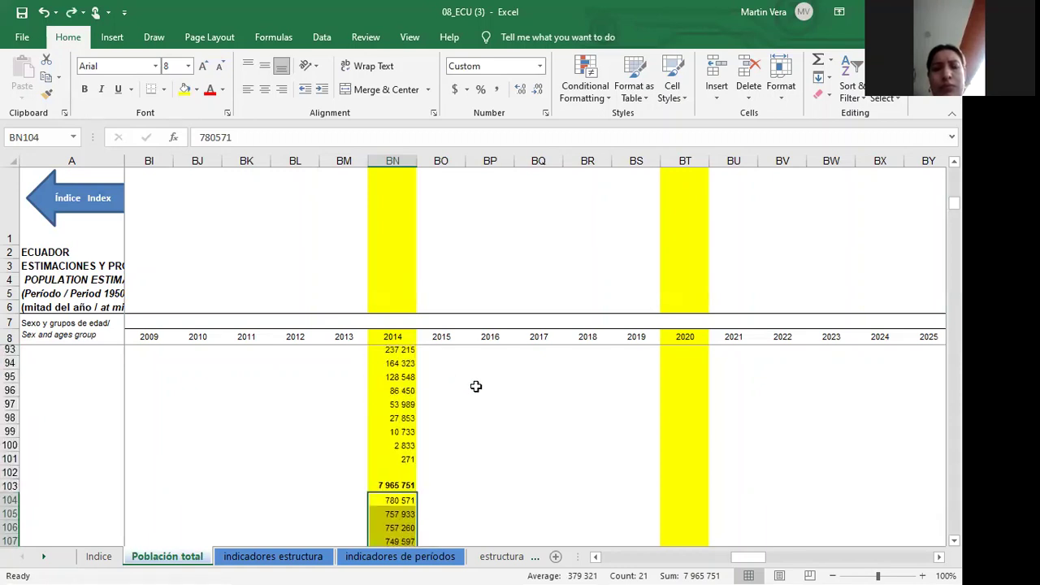
scroll(477, 386, "up", 4)
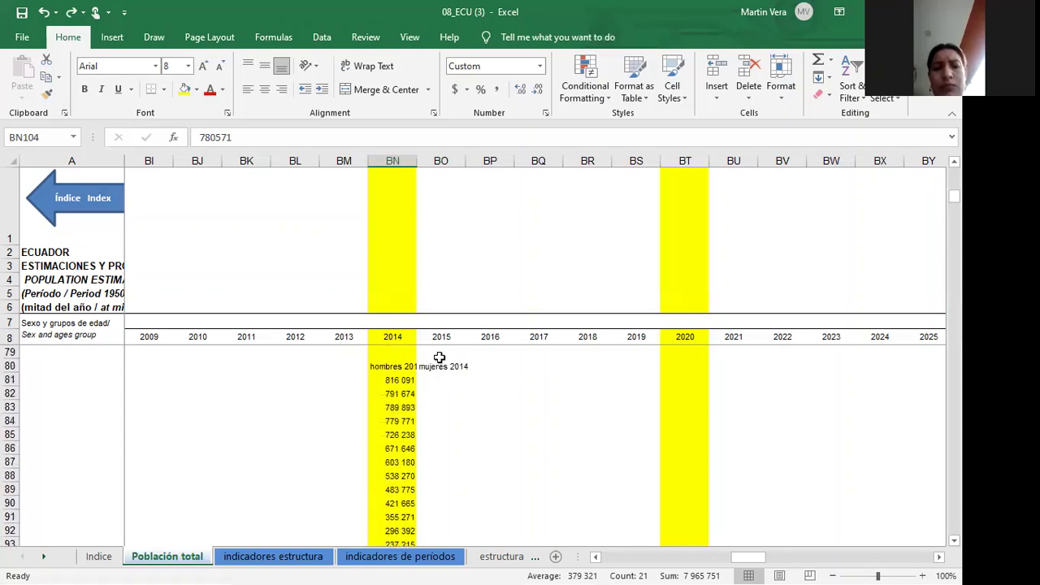
left_click(439, 357)
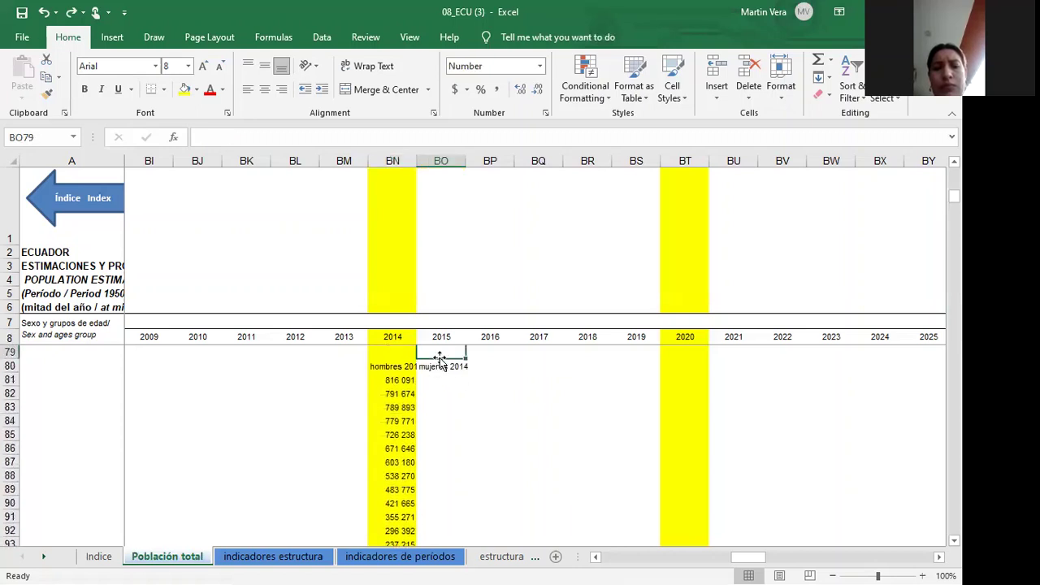
type("-1")
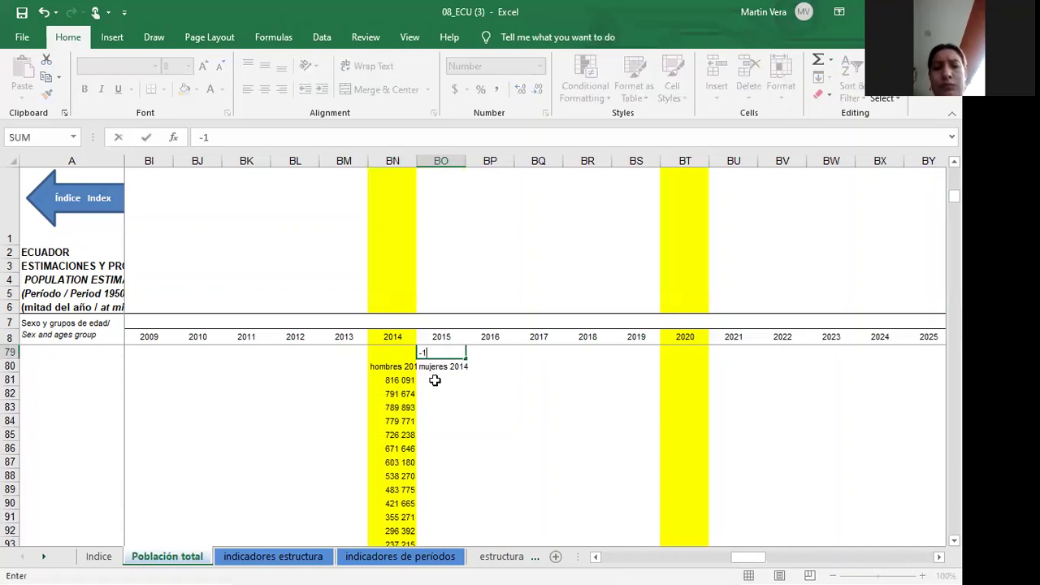
Step: Enter the formula +$BO$79 in cell BO81, using an absolute reference to the multiplier
left_click(434, 380)
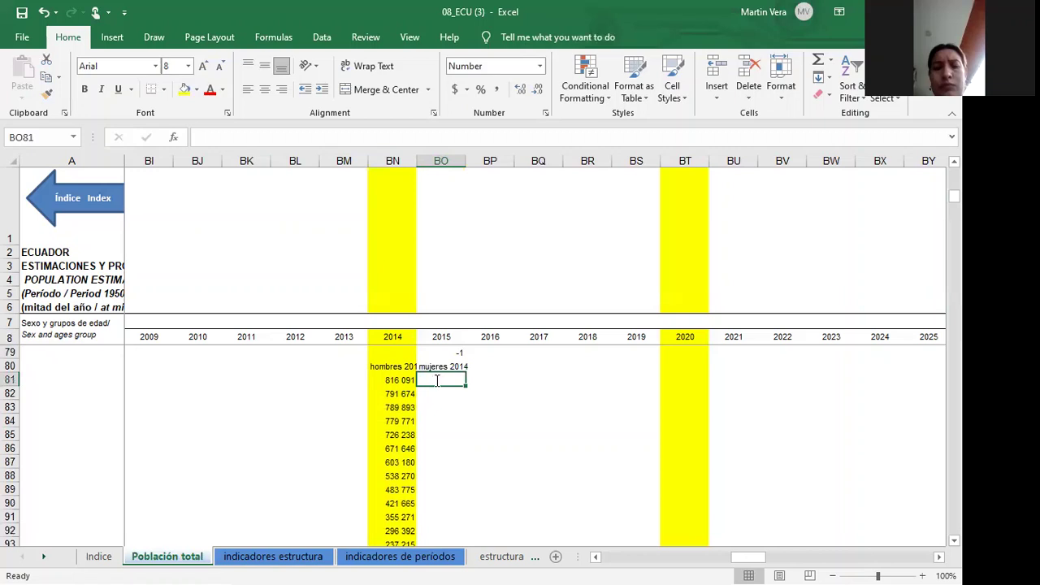
type("+")
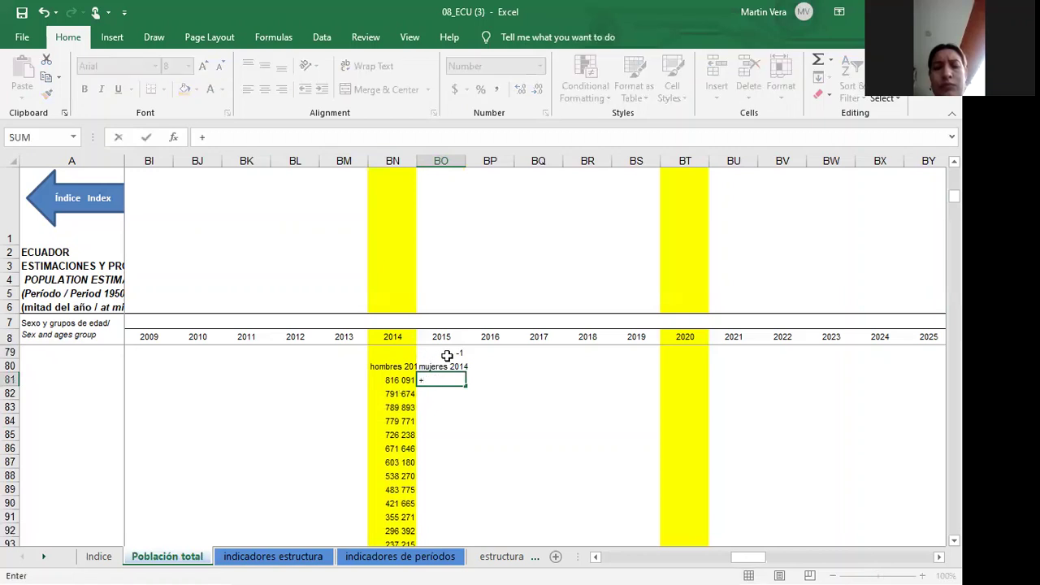
left_click(447, 356)
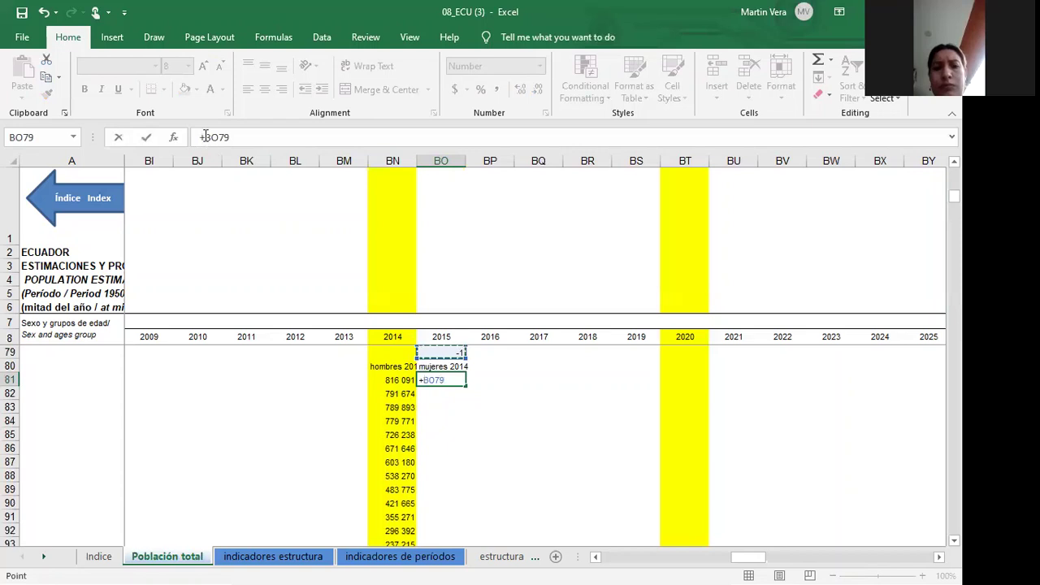
left_click(205, 136)
type("$BO$")
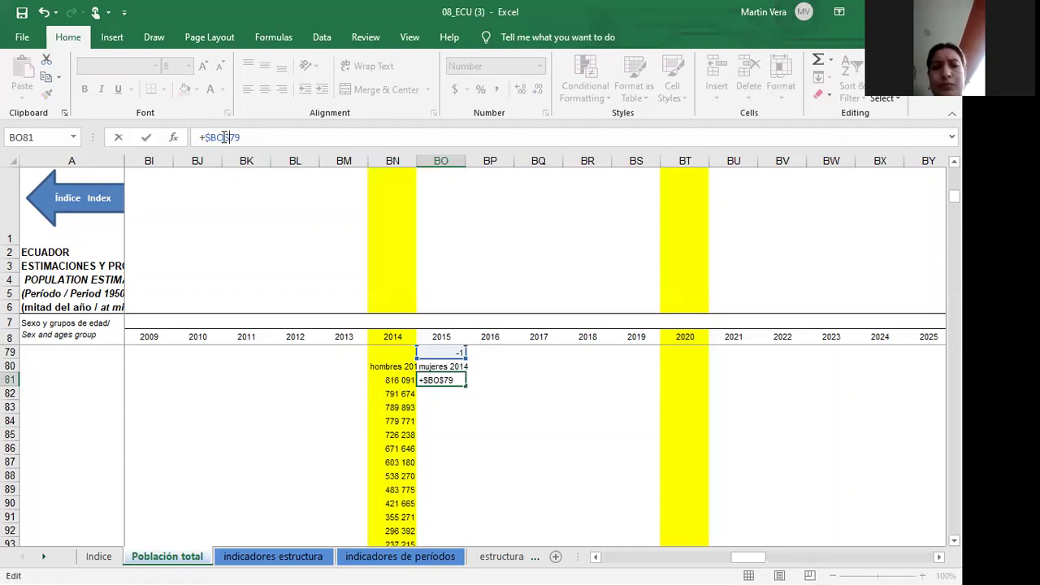
key("Return")
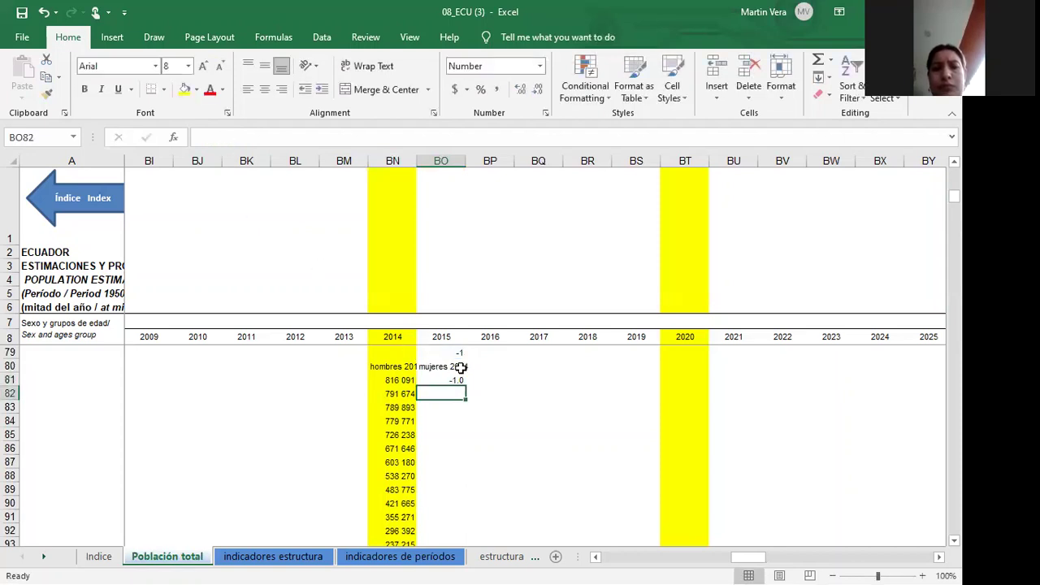
Step: Replace the formula in cell BO81 with +BO79*BN104, multiplying the women's 0-4 value by the -1 multiplier
scroll(504, 403, "down", 3)
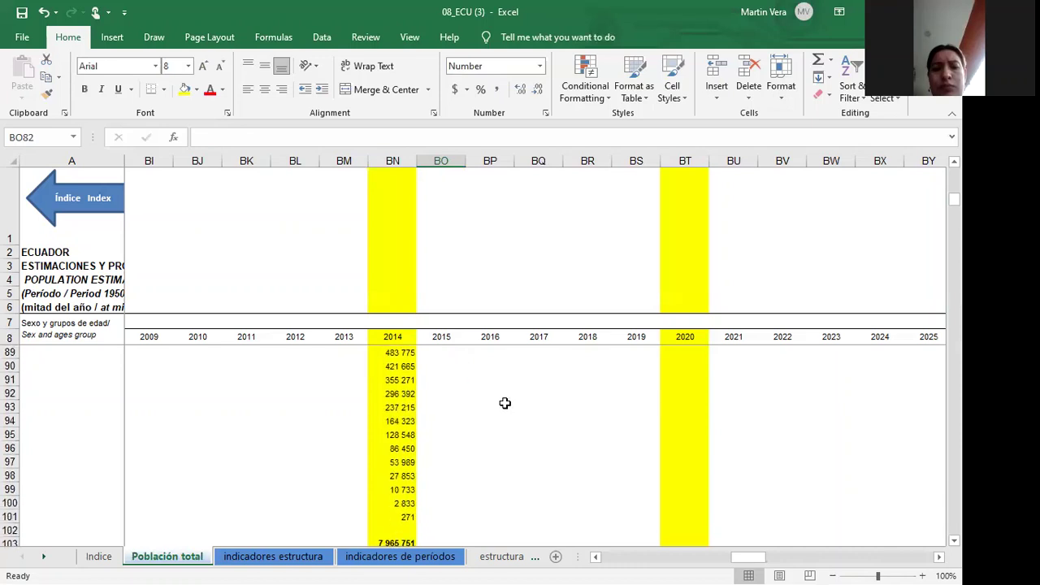
scroll(505, 404, "up", 3)
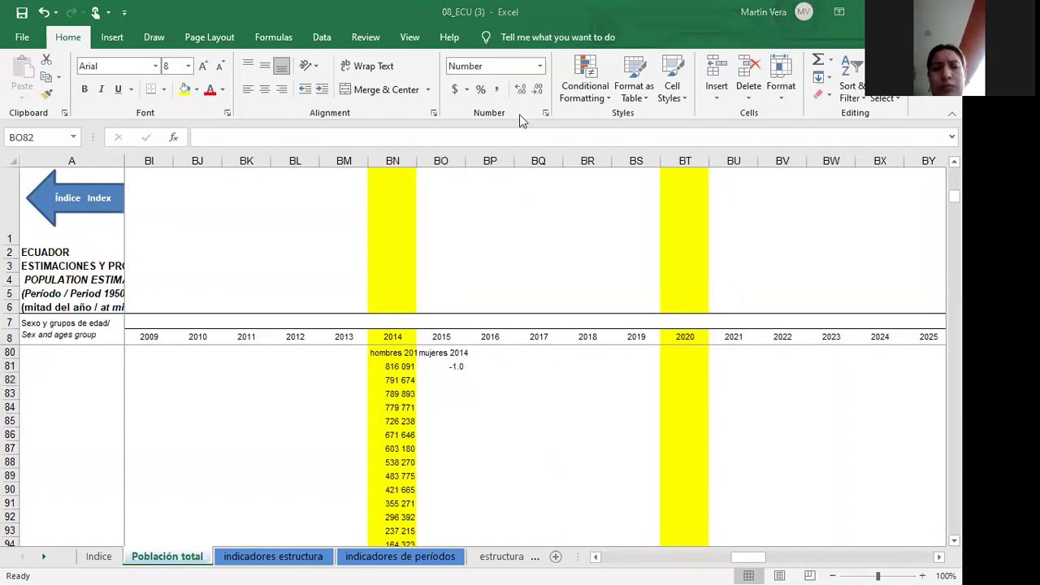
left_click(451, 366)
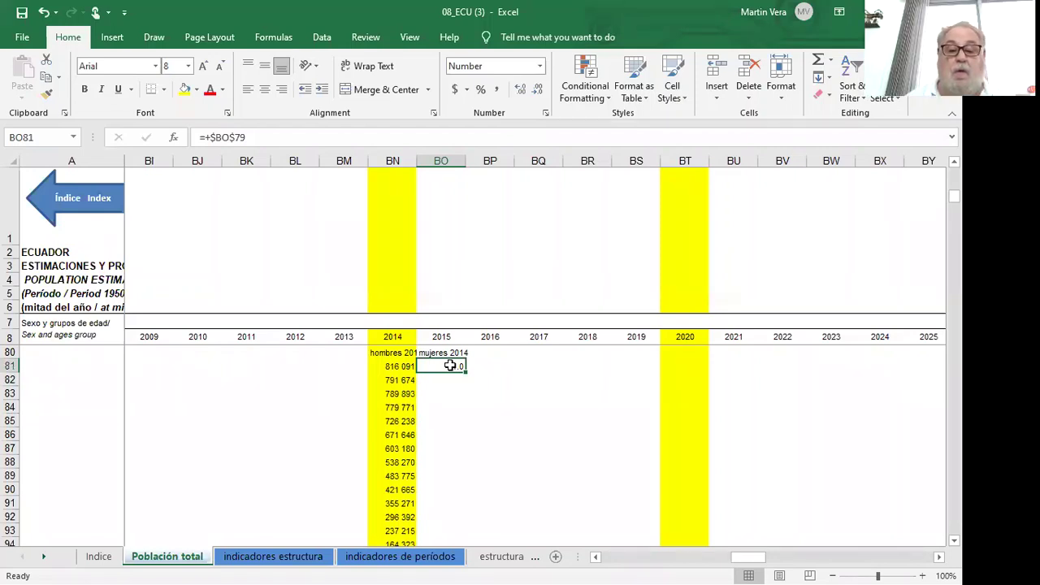
type("+")
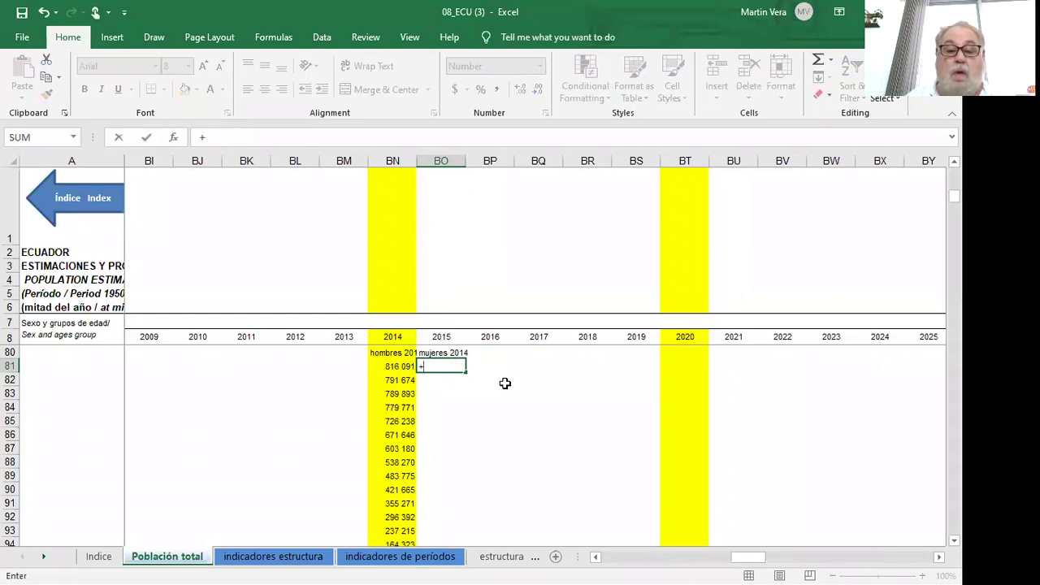
scroll(504, 383, "up", 2)
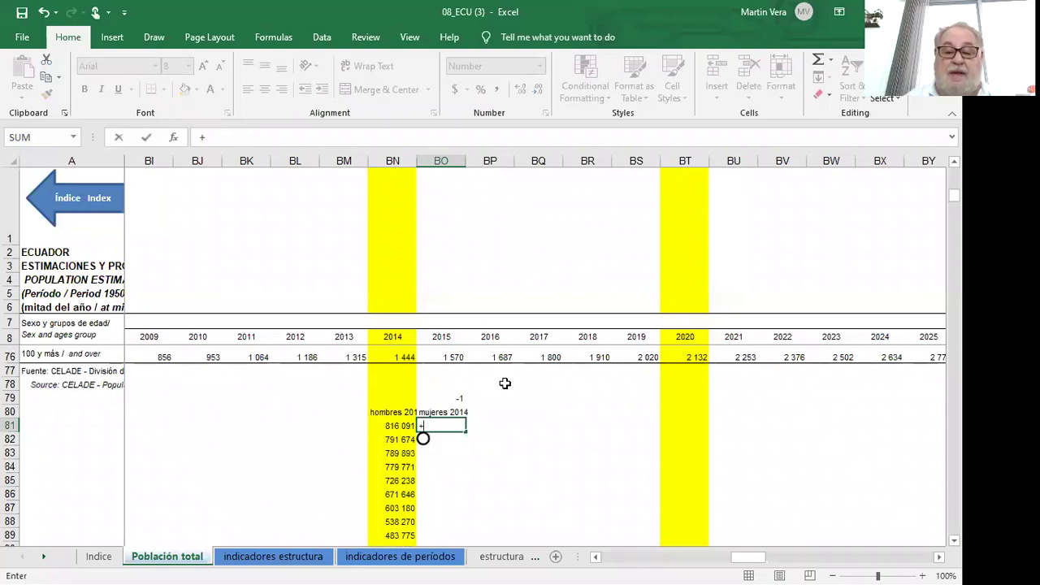
left_click(457, 394)
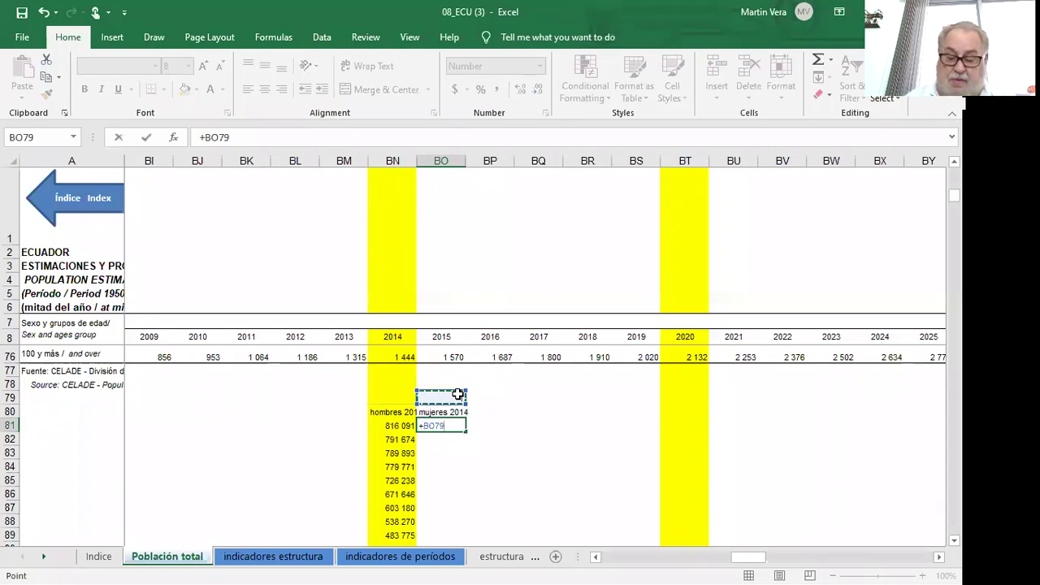
type("*")
scroll(458, 394, "down", 5)
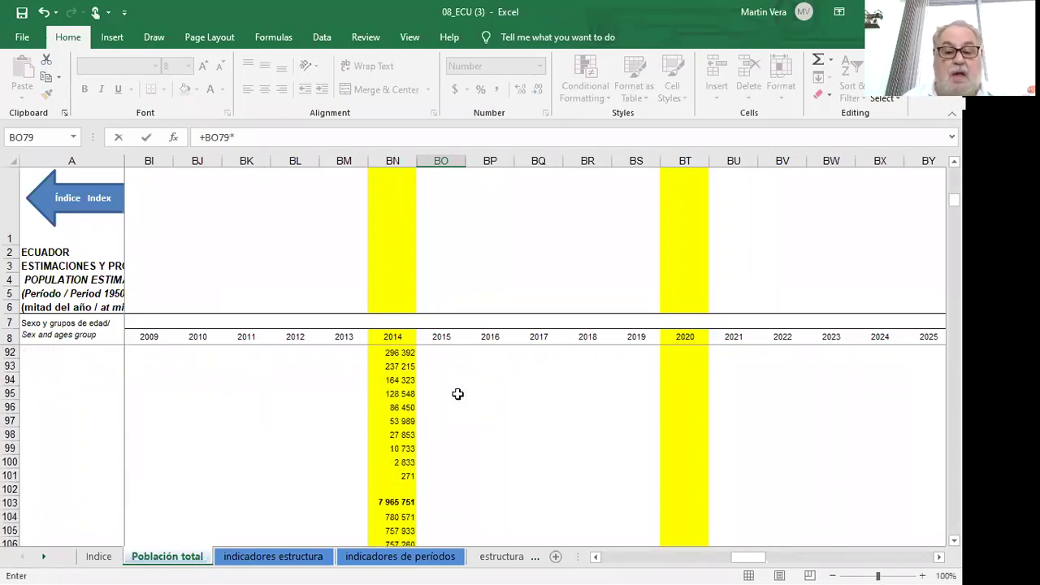
left_click(395, 517)
key("Return")
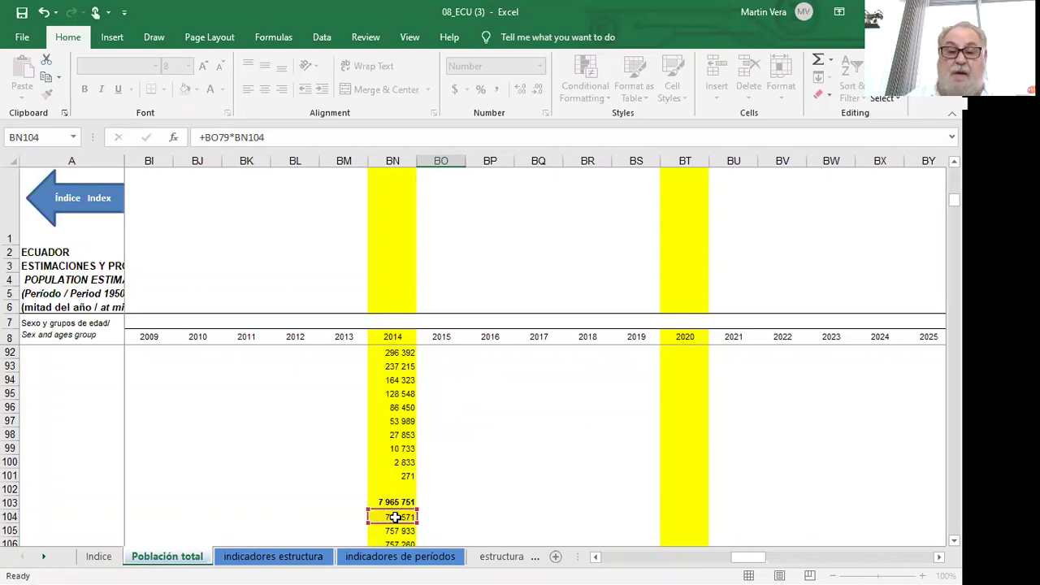
Step: Fill the BO81 formula down through BO101, widen column BO slightly, and inspect the copied formula in BO82
scroll(559, 449, "up", 1)
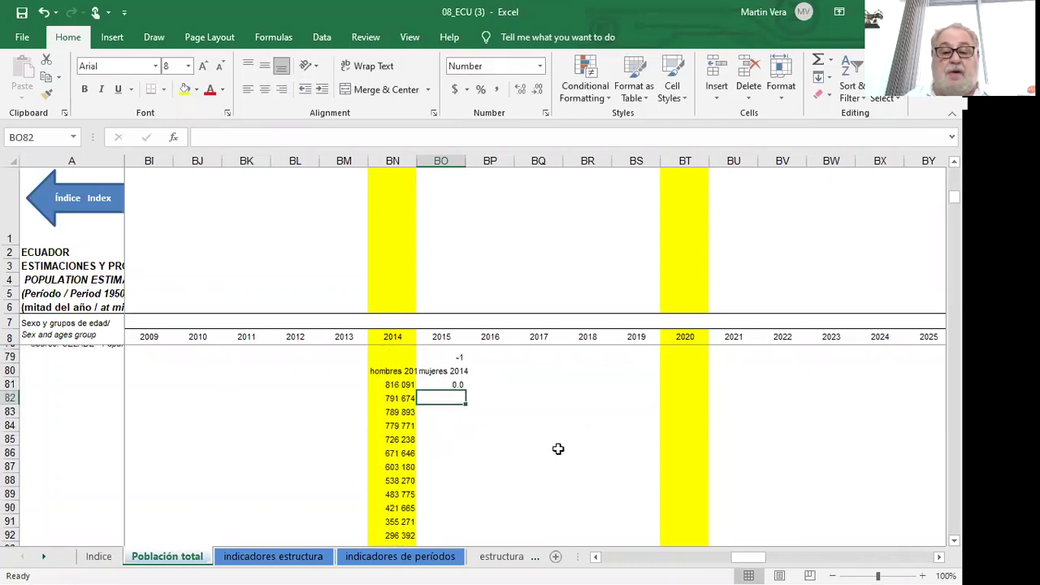
left_click(452, 380)
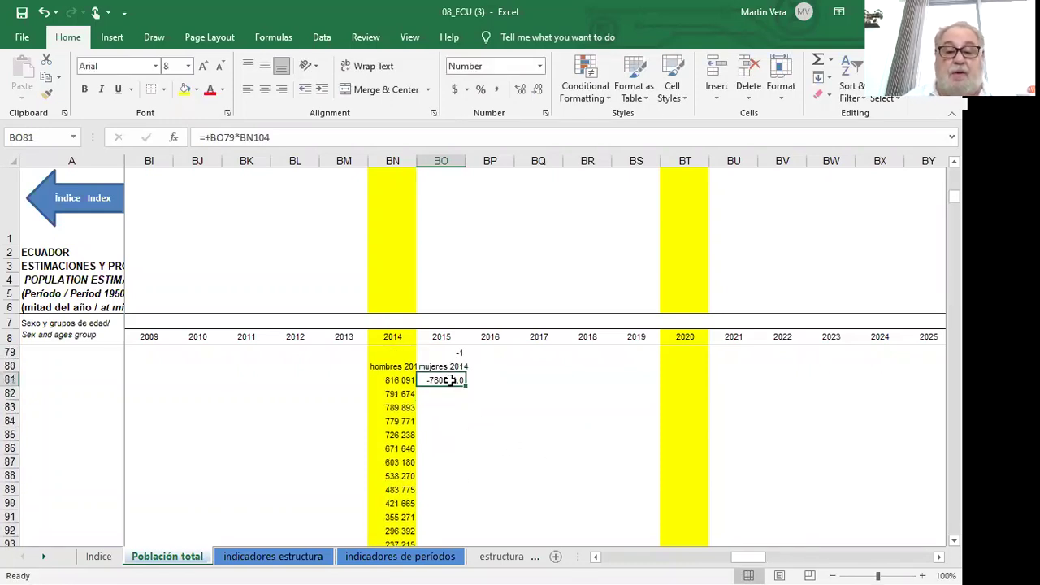
left_click_drag(468, 390, 460, 529)
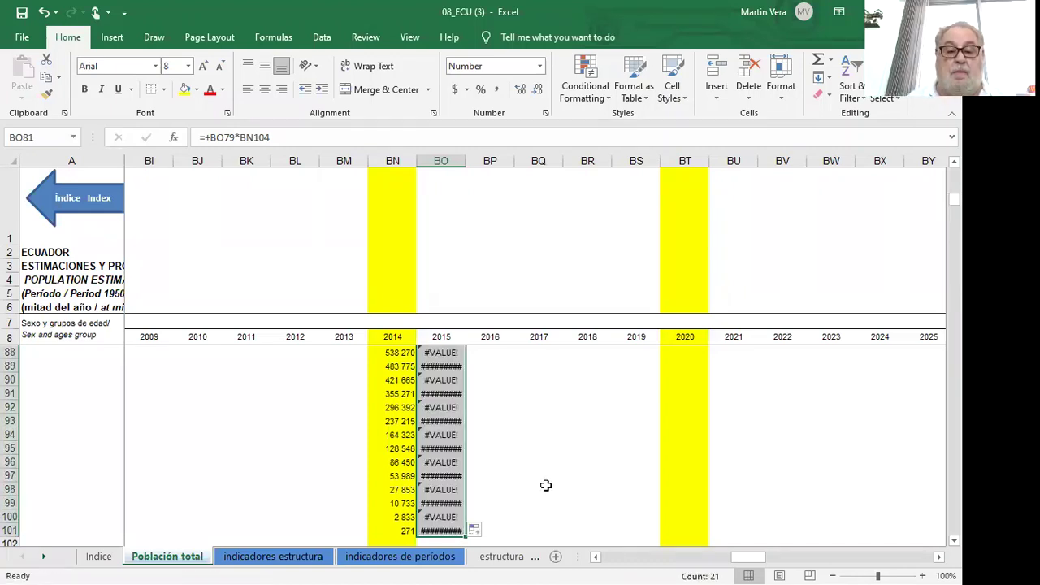
scroll(546, 485, "up", 3)
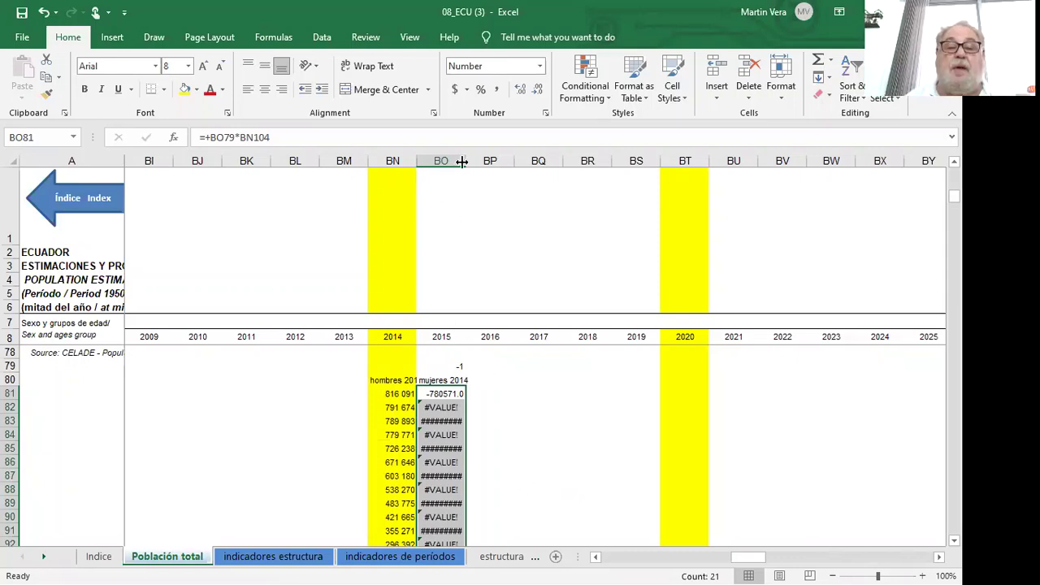
left_click_drag(462, 161, 477, 161)
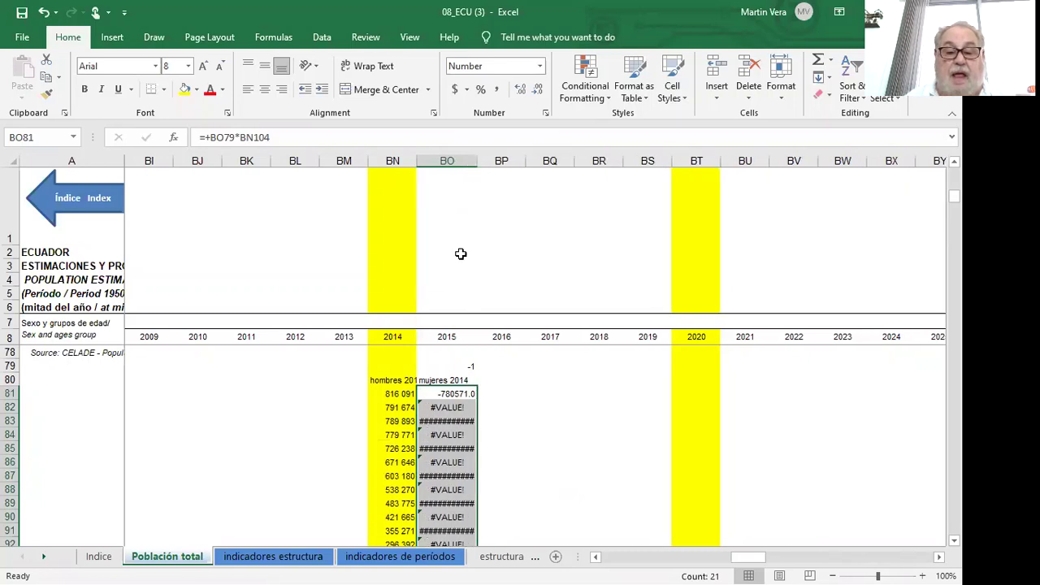
left_click(458, 410)
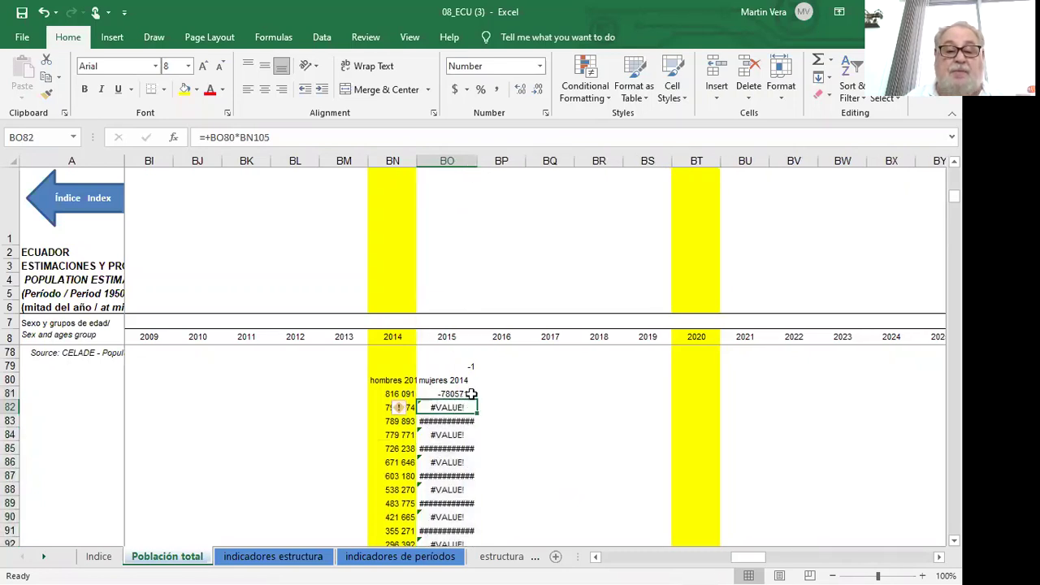
Step: Make the multiplier reference in cell BO81 absolute, so the formula reads =+$BO$79*BN104
left_click(459, 393)
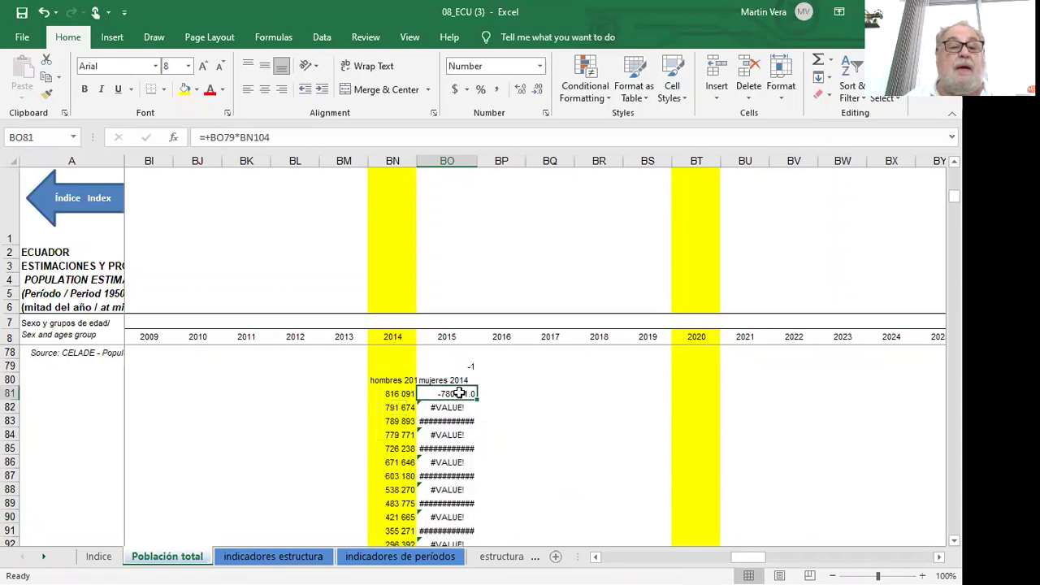
left_click(222, 137)
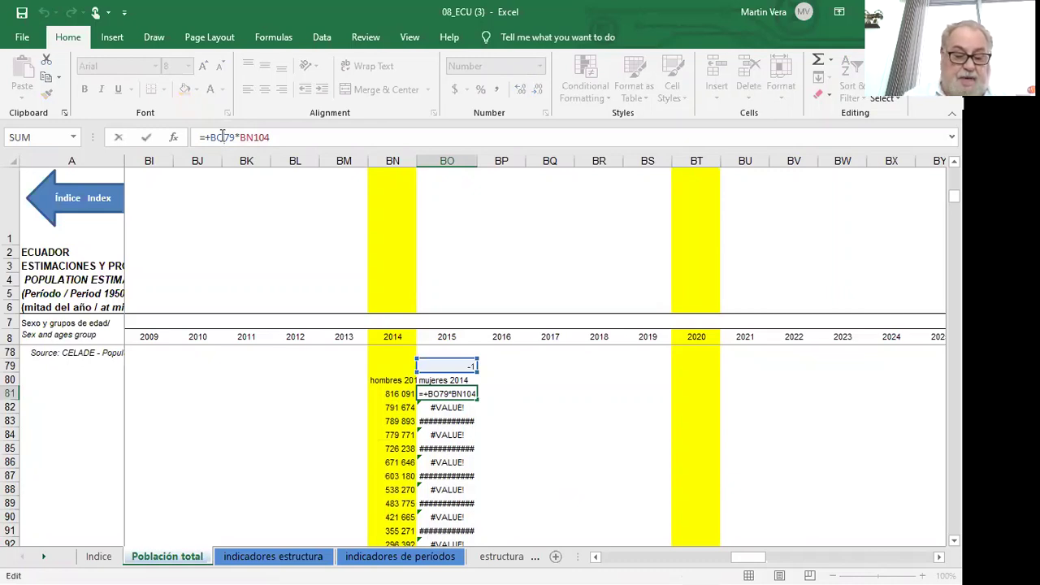
type("$")
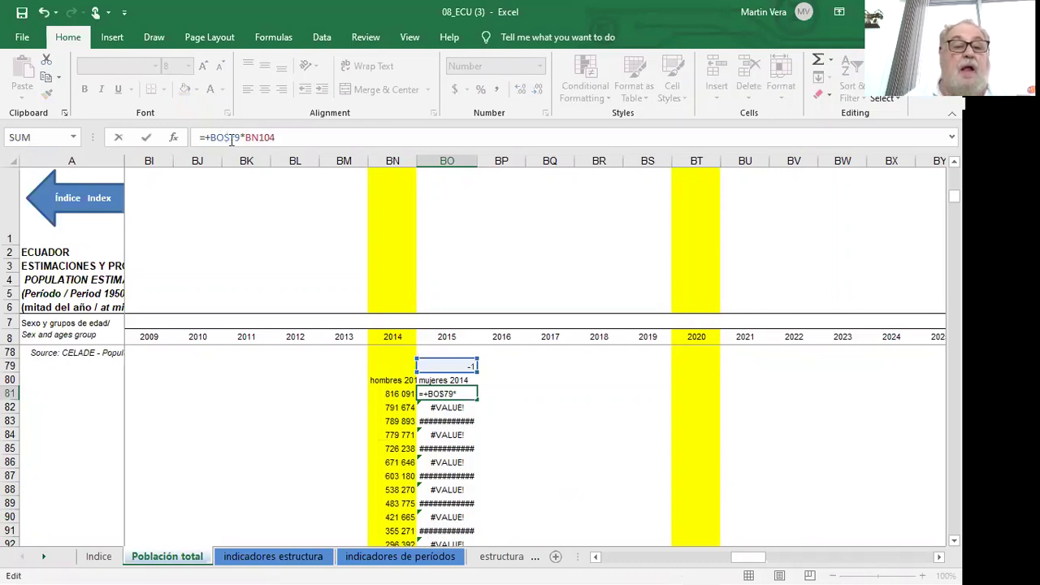
left_click(212, 136)
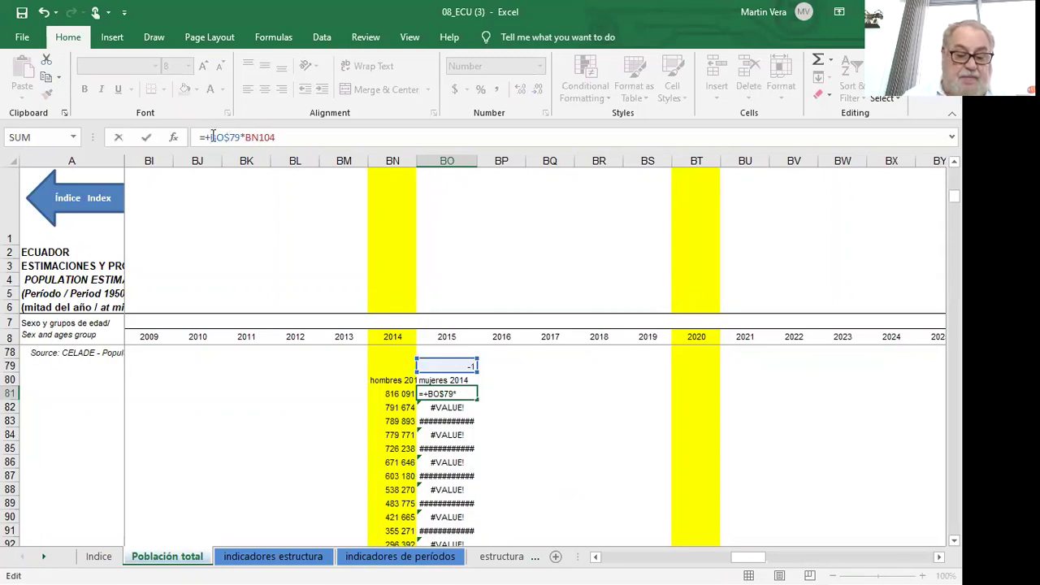
type("$")
left_click(562, 378)
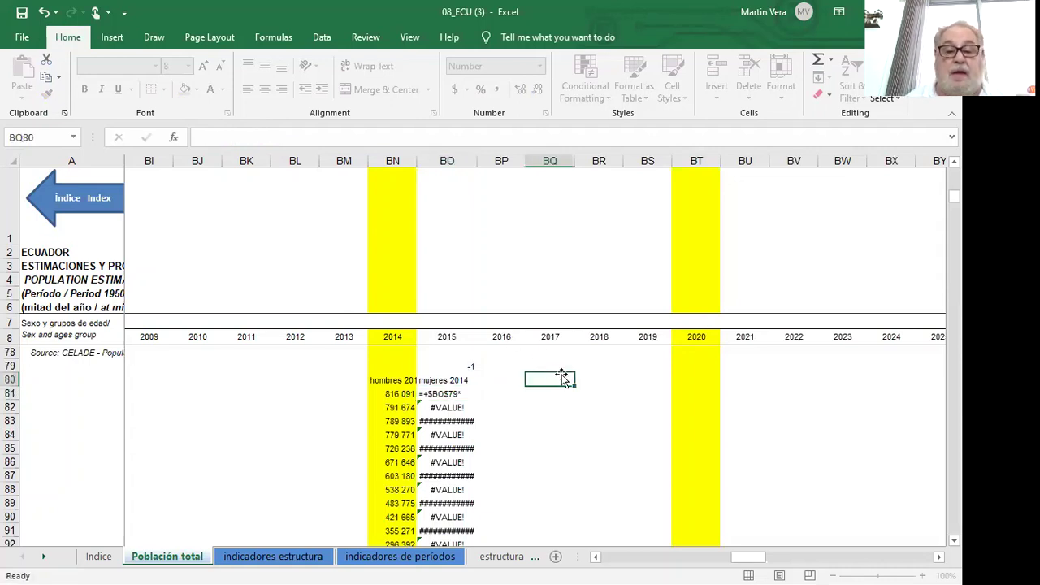
Step: Fill the corrected formula from BO81 down through BO101 for all the women's age groups
left_click(457, 393)
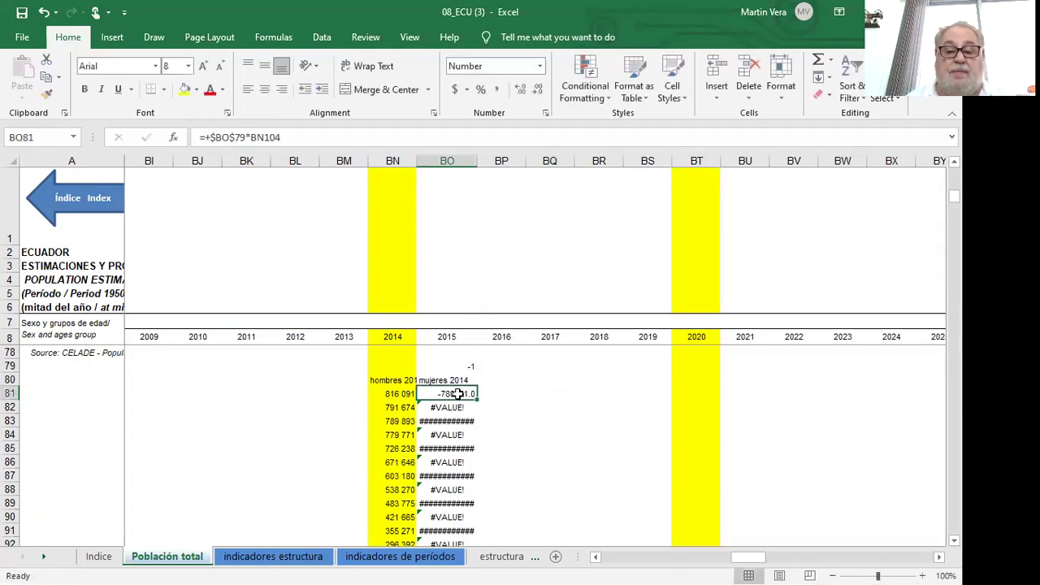
left_click_drag(477, 400, 468, 491)
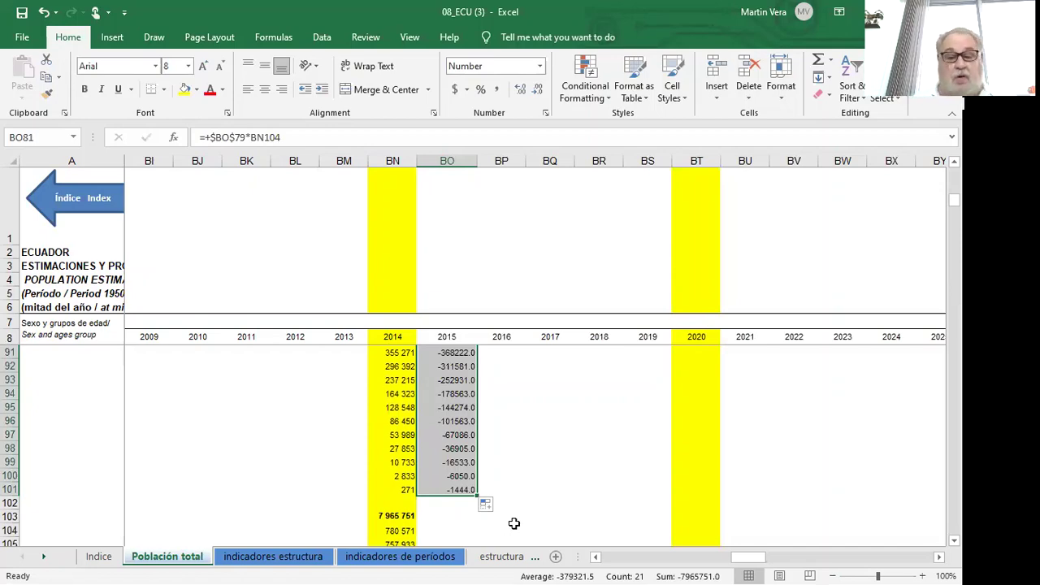
scroll(514, 523, "up", 5)
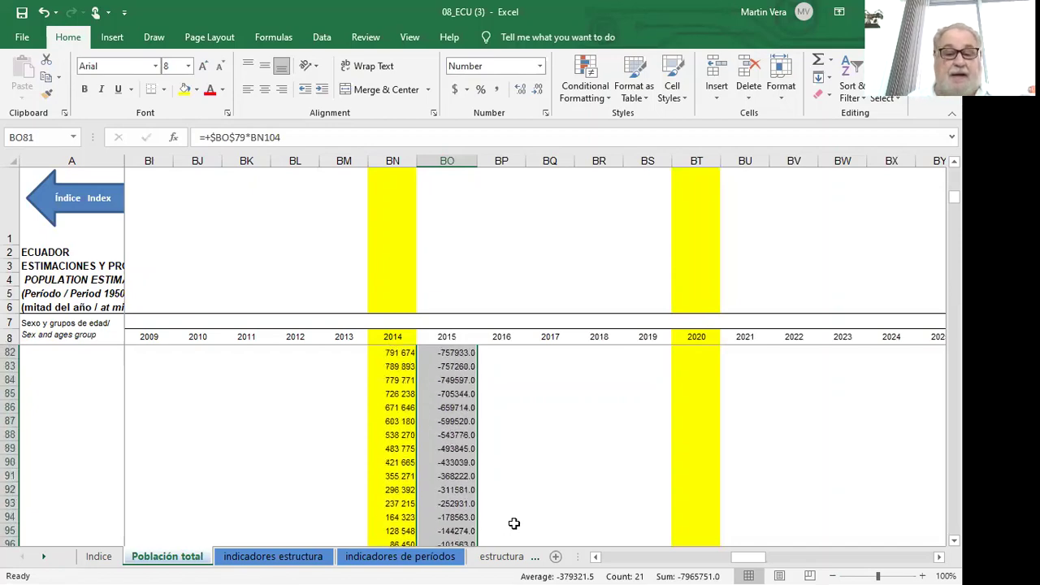
Step: Copy the age group labels from A56:A76 and paste them starting at BM81, beside the men's 2014 values
scroll(514, 523, "up", 3)
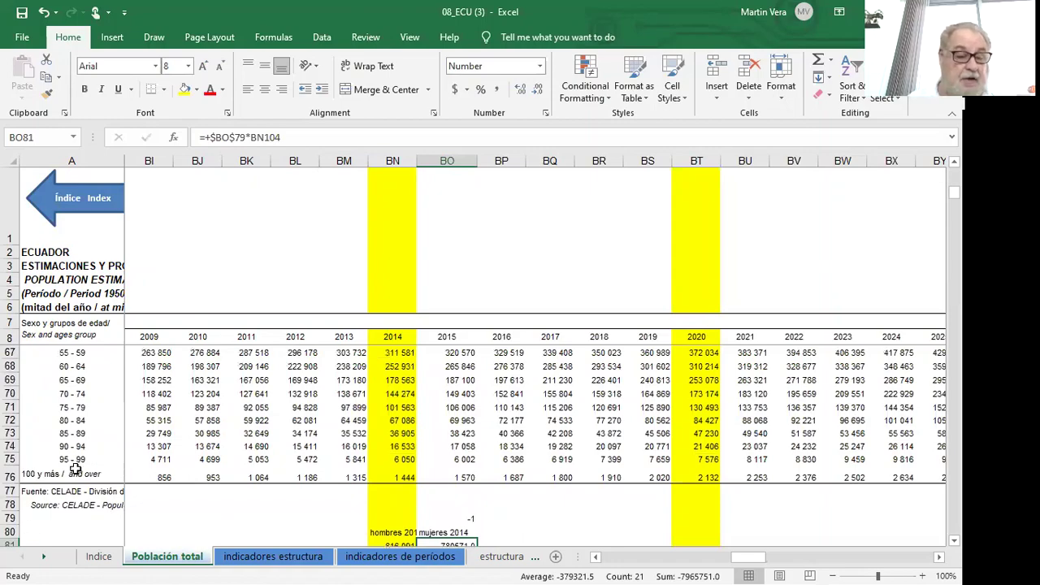
left_click_drag(75, 474, 77, 400)
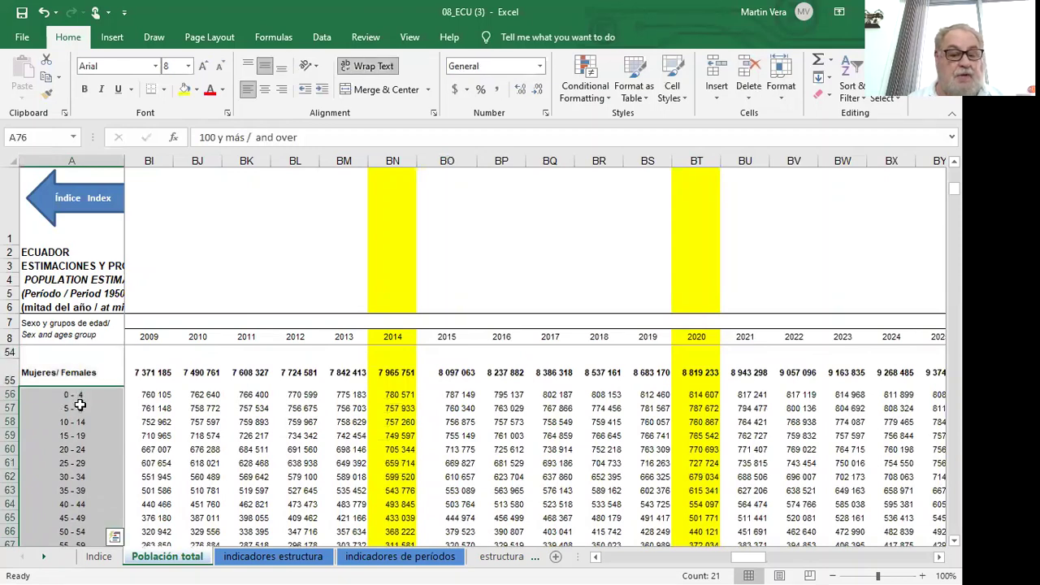
right_click(82, 404)
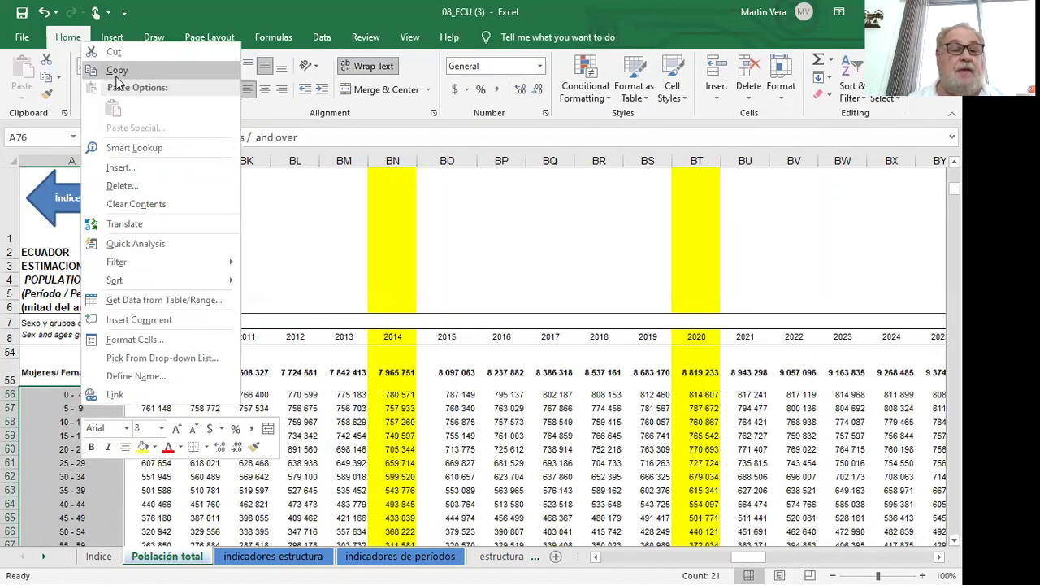
left_click(117, 73)
scroll(406, 329, "down", 7)
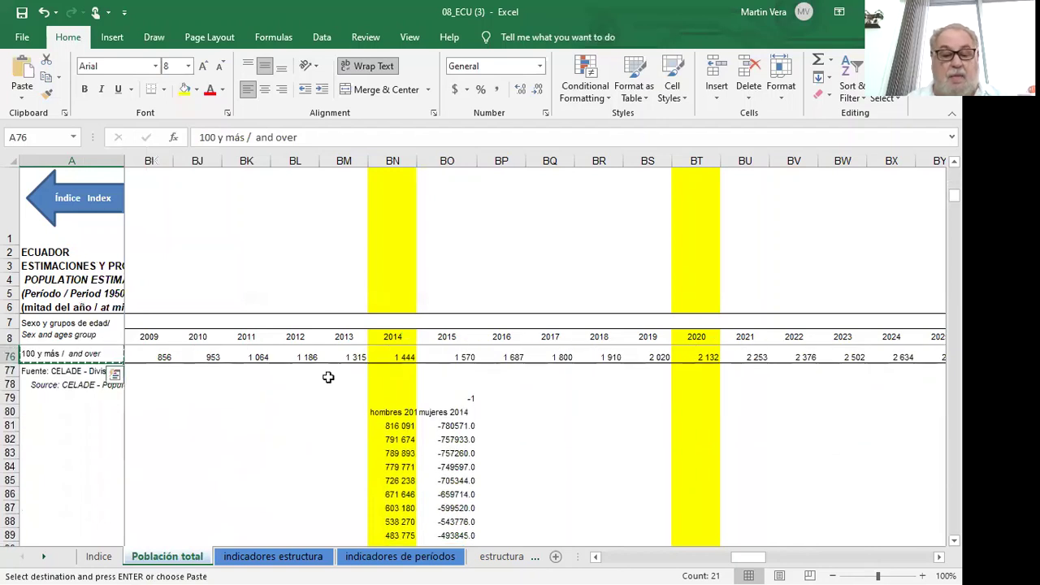
left_click(337, 426)
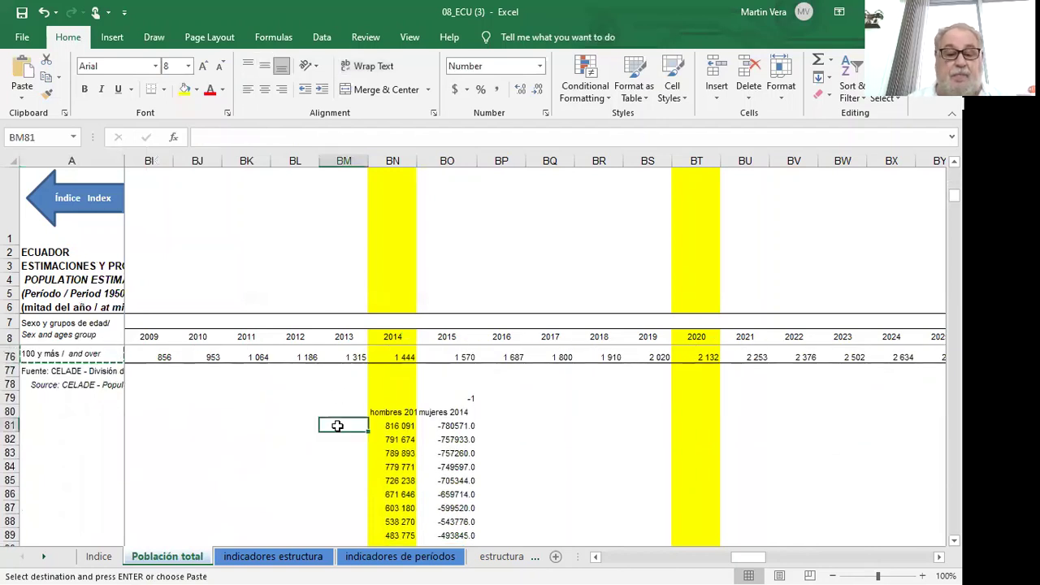
right_click(337, 425)
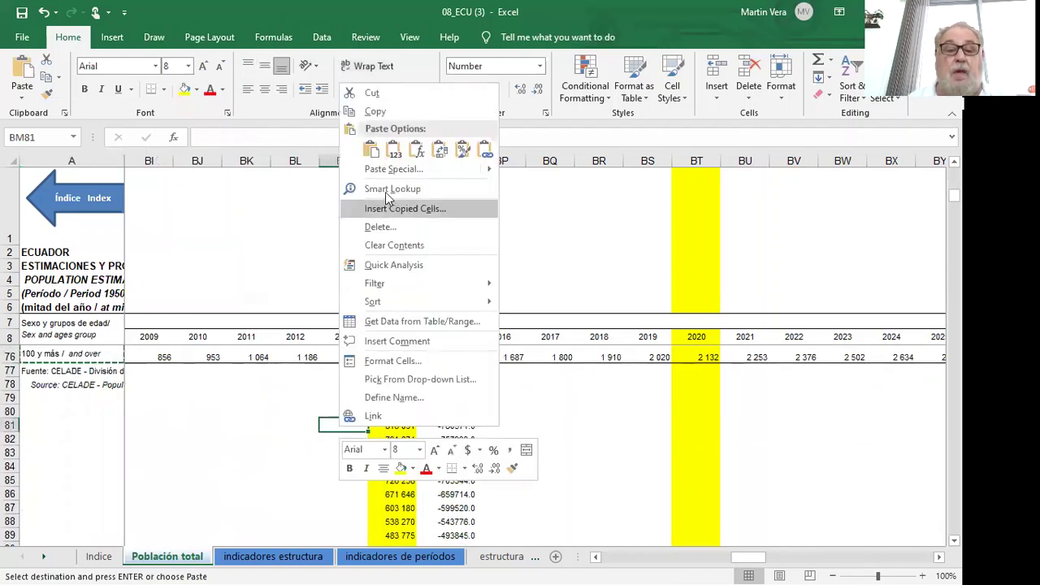
left_click(374, 151)
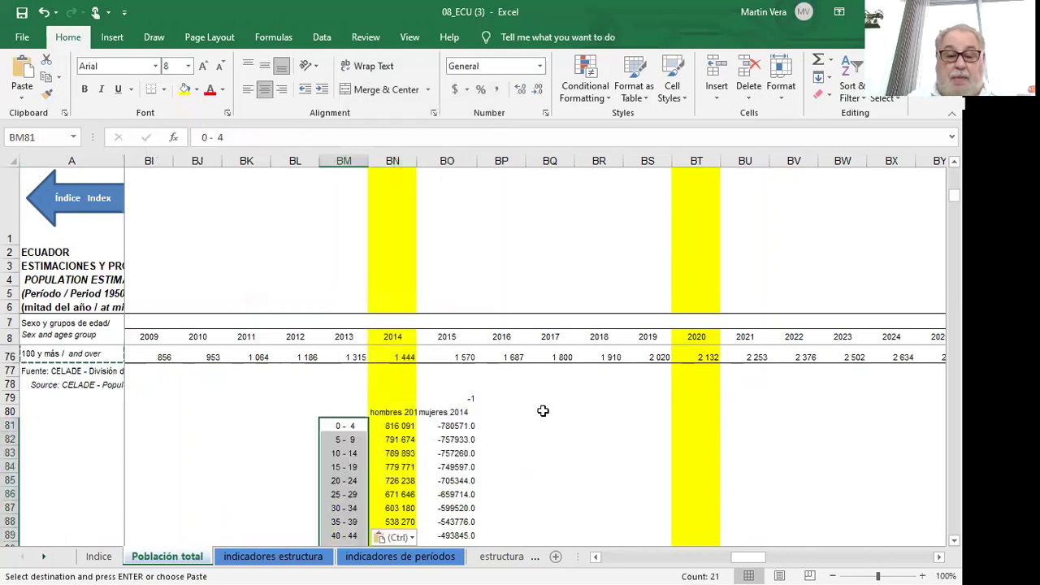
Step: Enter the heading "hombres 2020" in cell BP80, beside the women's 2014 heading
left_click(505, 414)
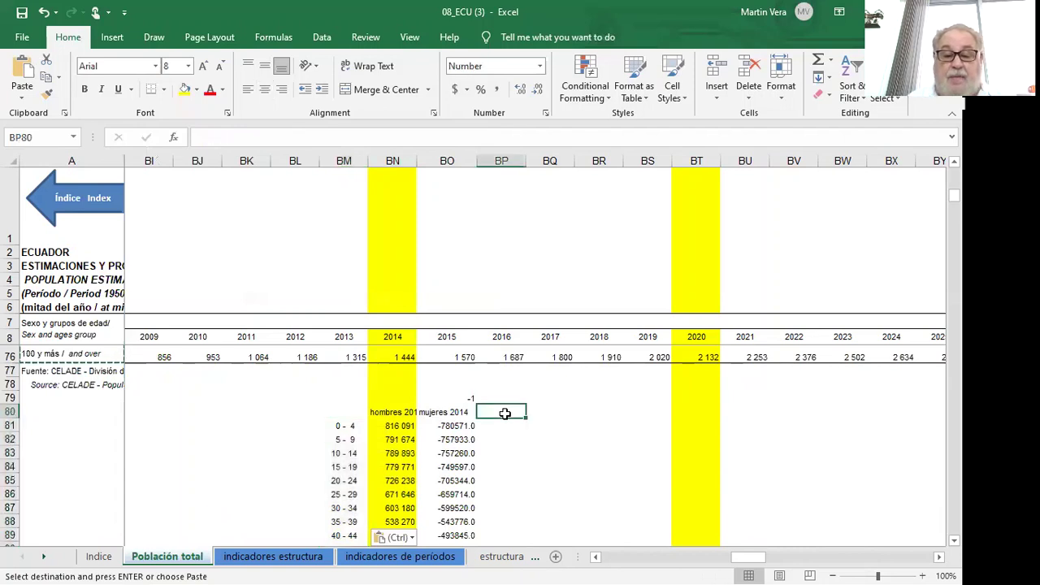
type("h")
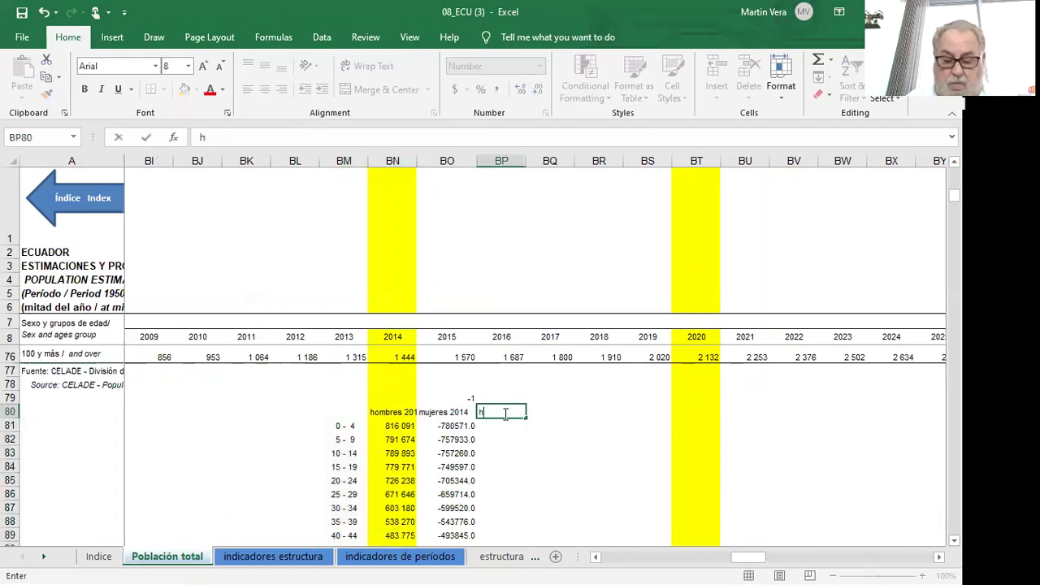
type("ombres")
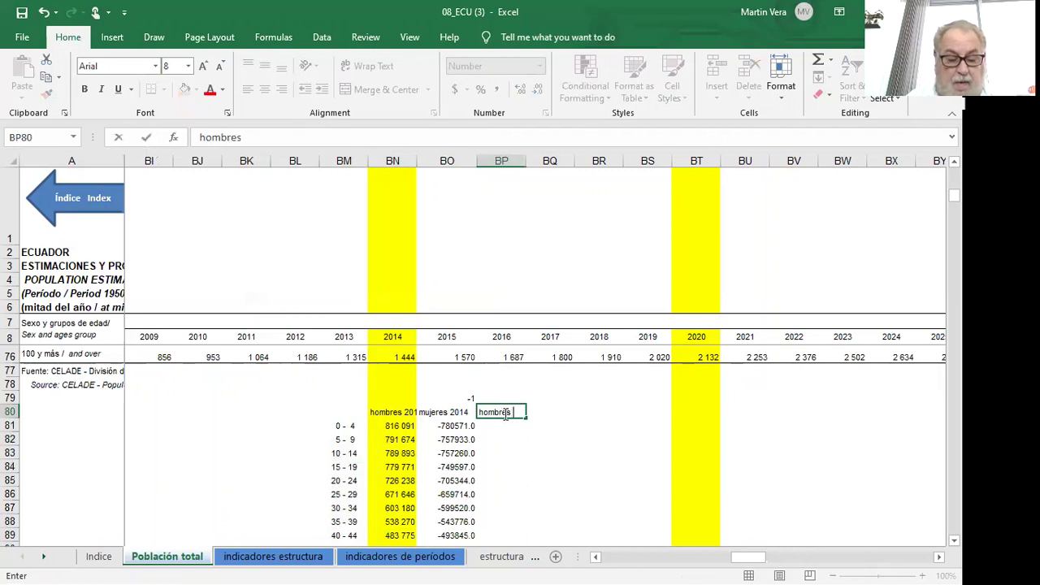
type(" 2020")
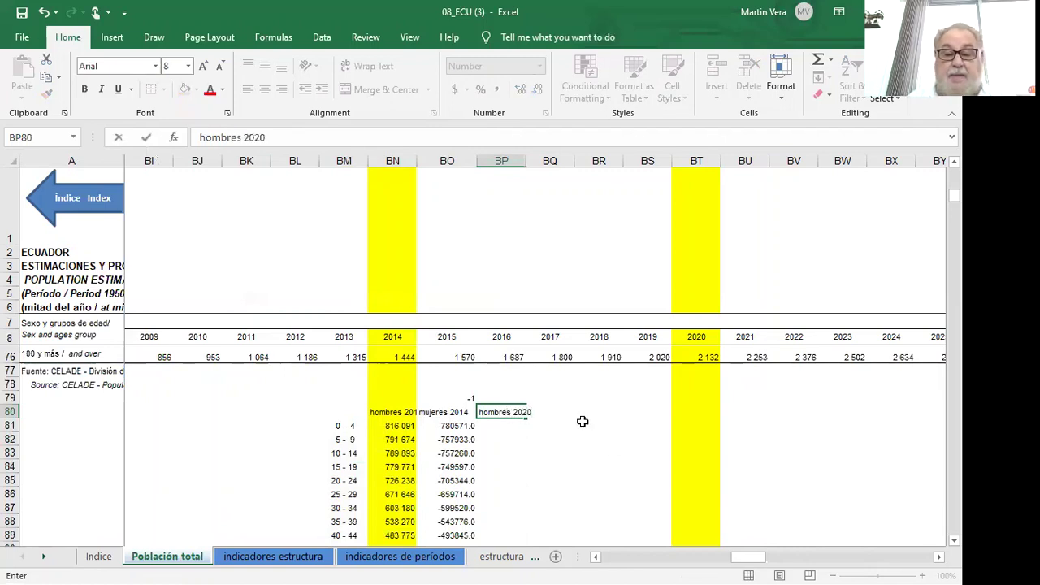
left_click(616, 448)
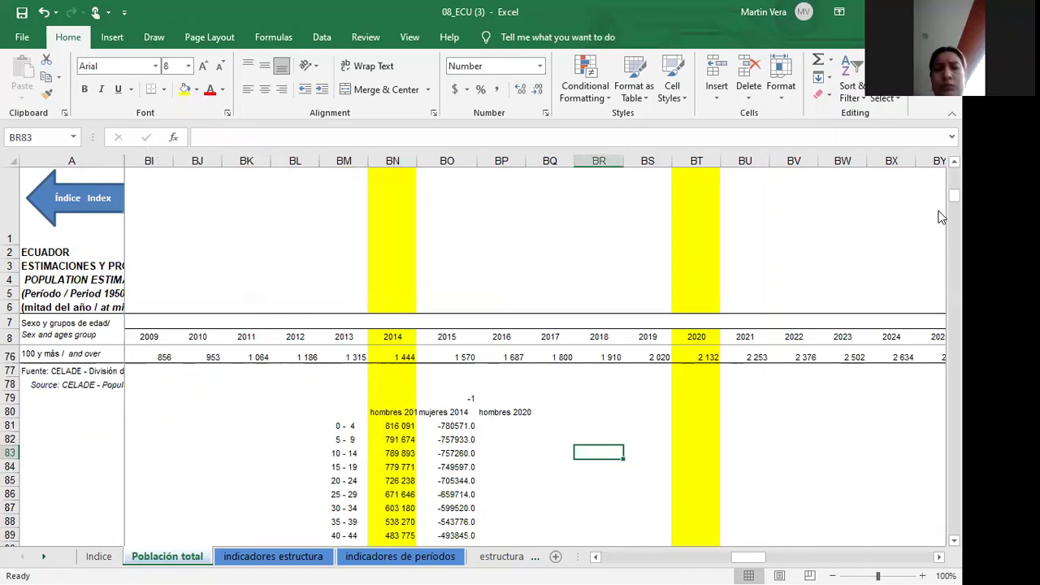
Step: Copy the men's 2020 values from BT33:BT53 and paste them starting at BP81, under the "hombres 2020" heading
left_click_drag(941, 202, 941, 201)
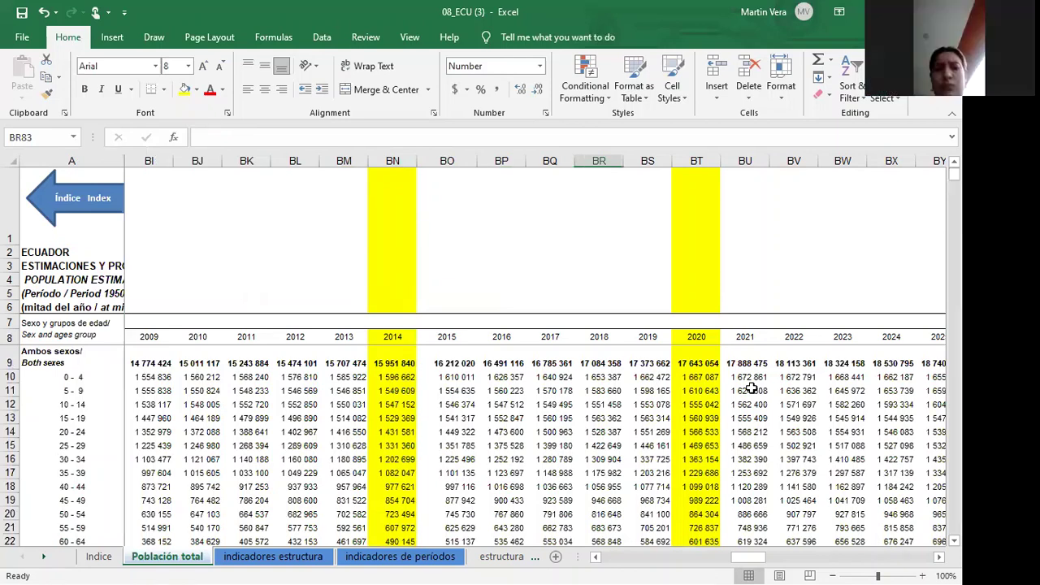
scroll(752, 390, "down", 2)
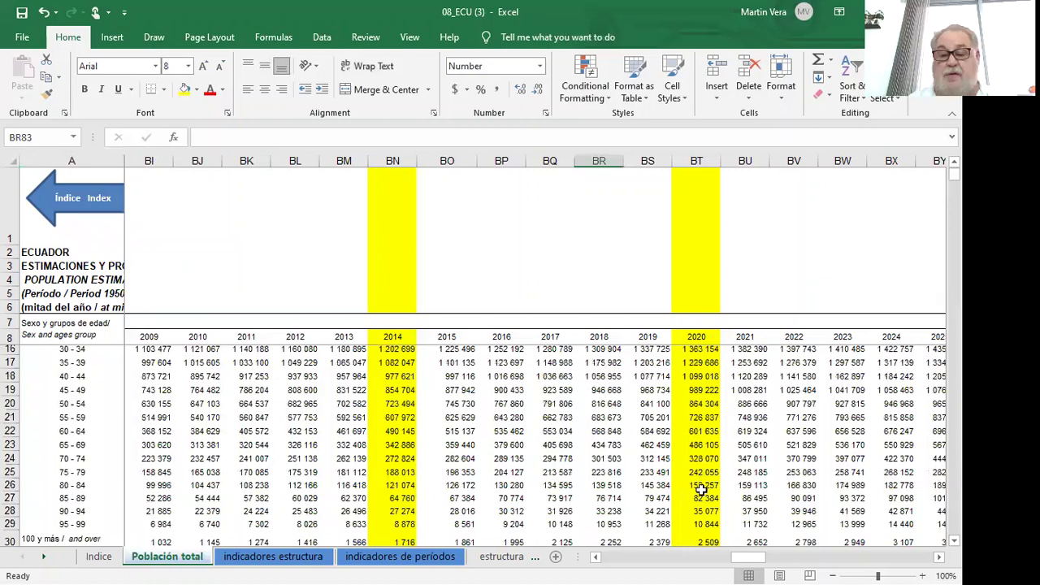
scroll(703, 552, "down", 5)
left_click_drag(696, 418, 697, 491)
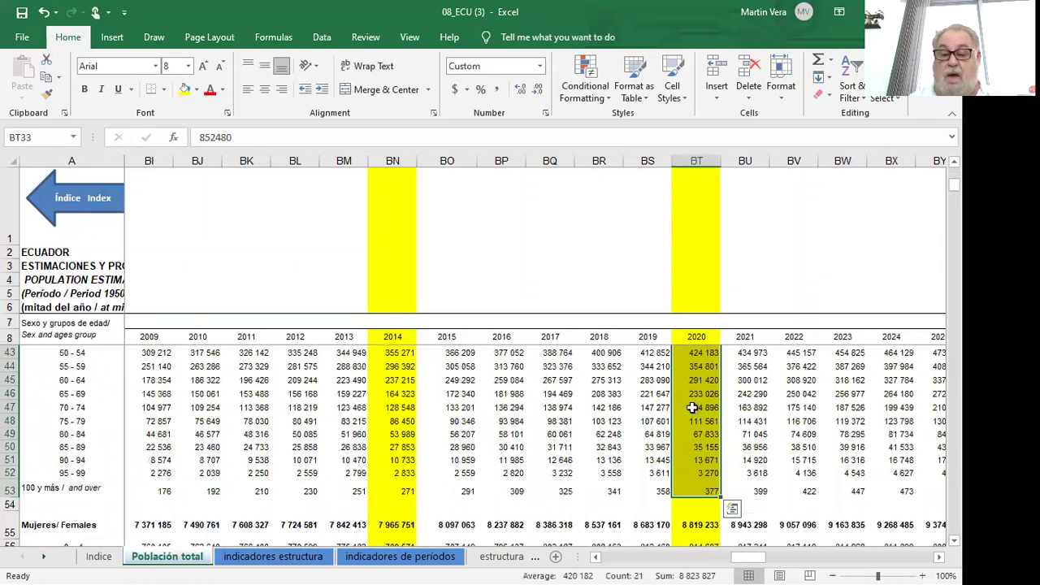
right_click(692, 407)
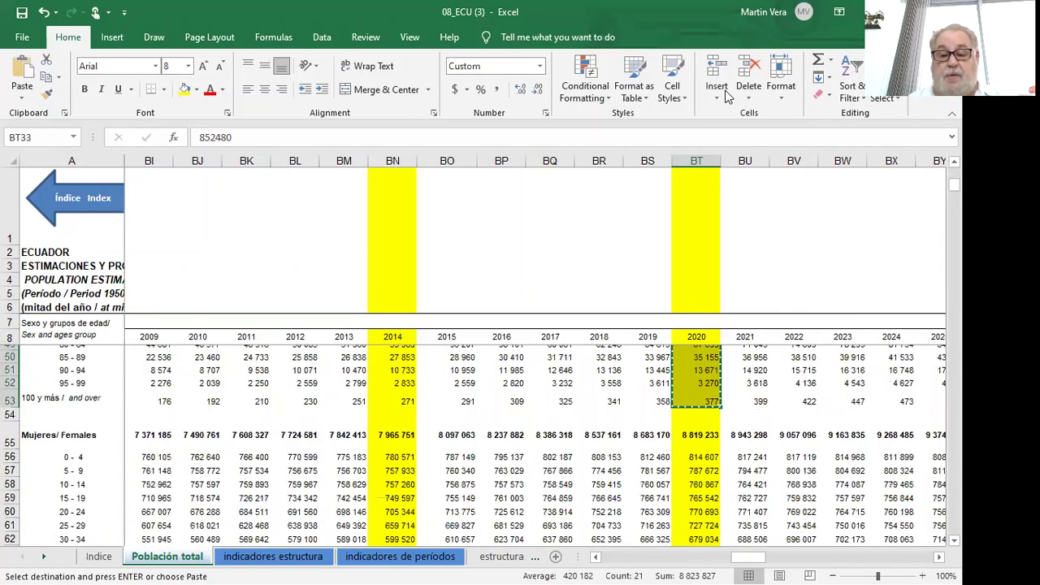
left_click(729, 95)
scroll(729, 95, "down", 7)
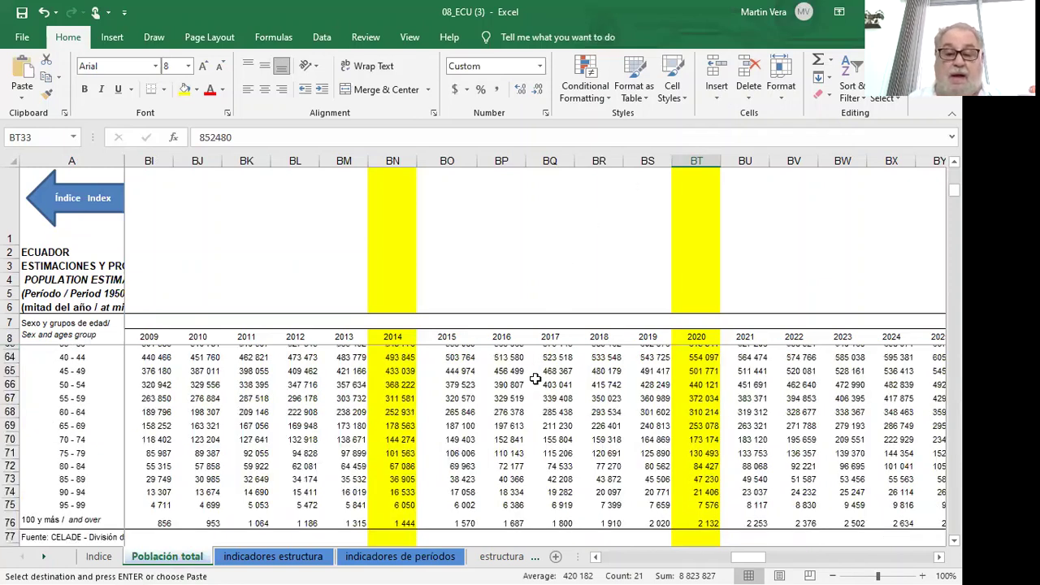
scroll(497, 431, "down", 4)
left_click(497, 427)
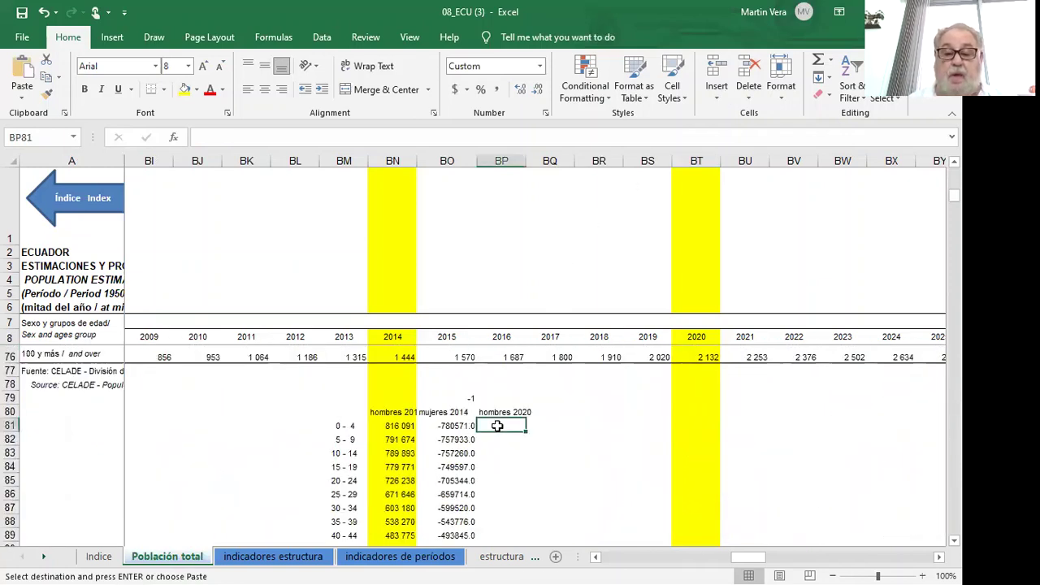
right_click(497, 426)
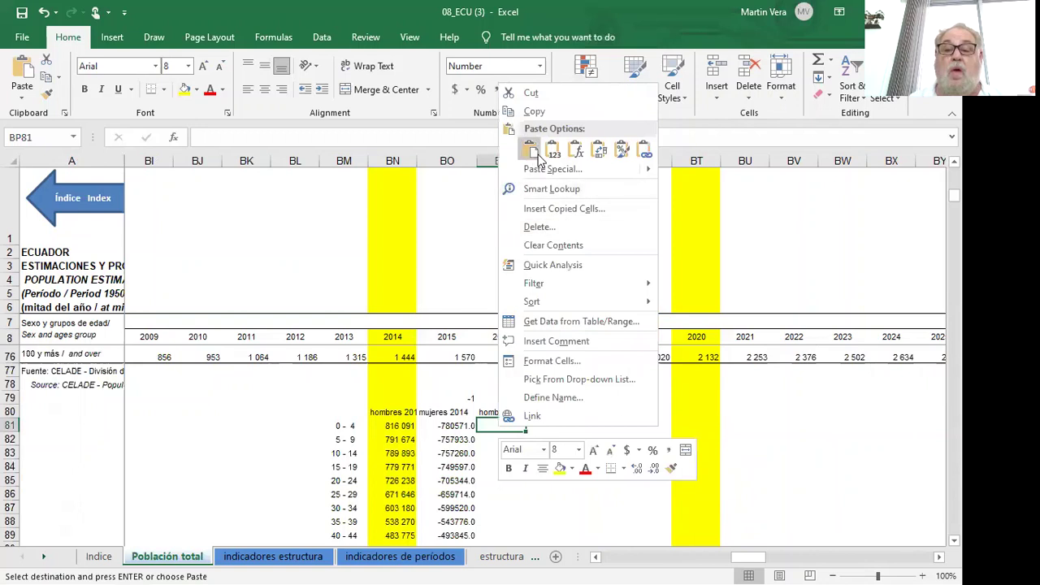
left_click(537, 154)
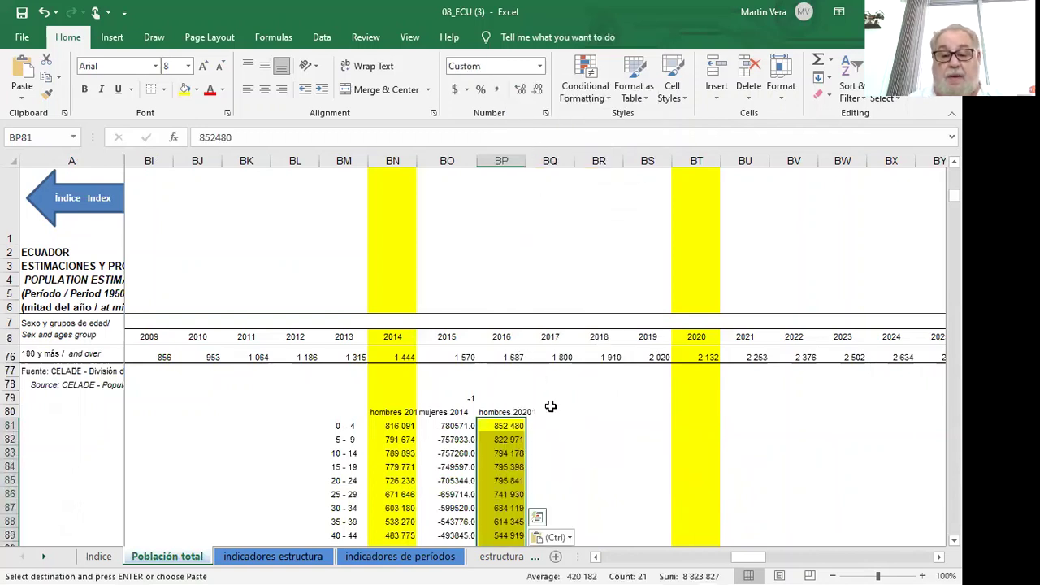
Step: Enter the heading "mujeres 2020" in cell BQ80, beside the men's 2020 heading
left_click(551, 411)
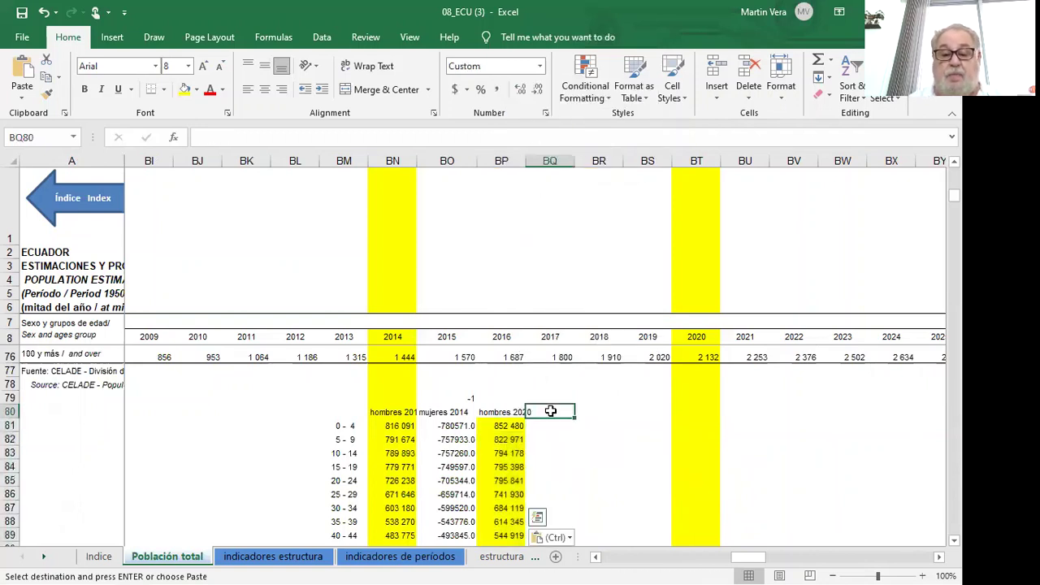
type("mu")
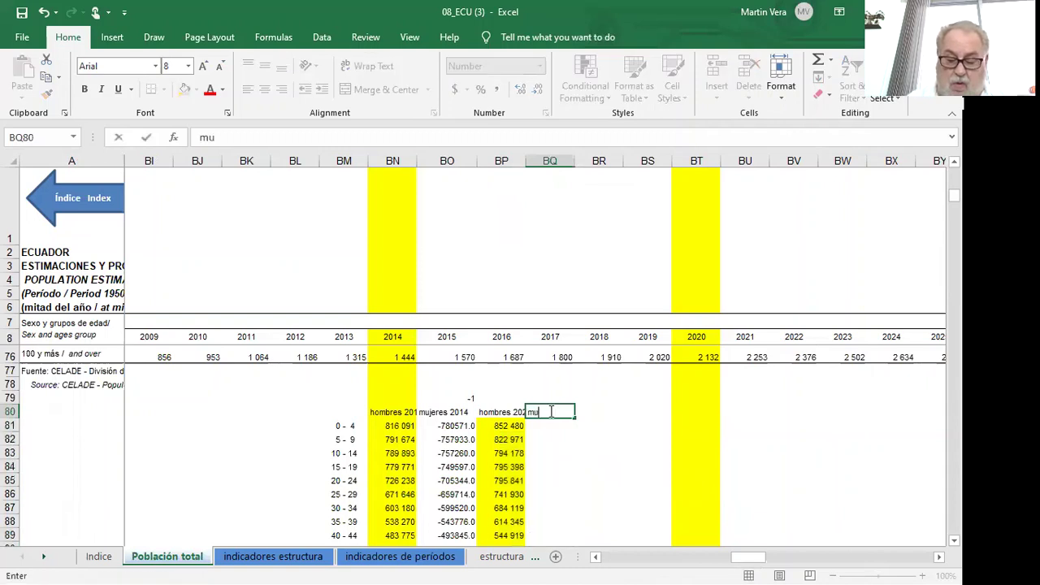
type("jeres")
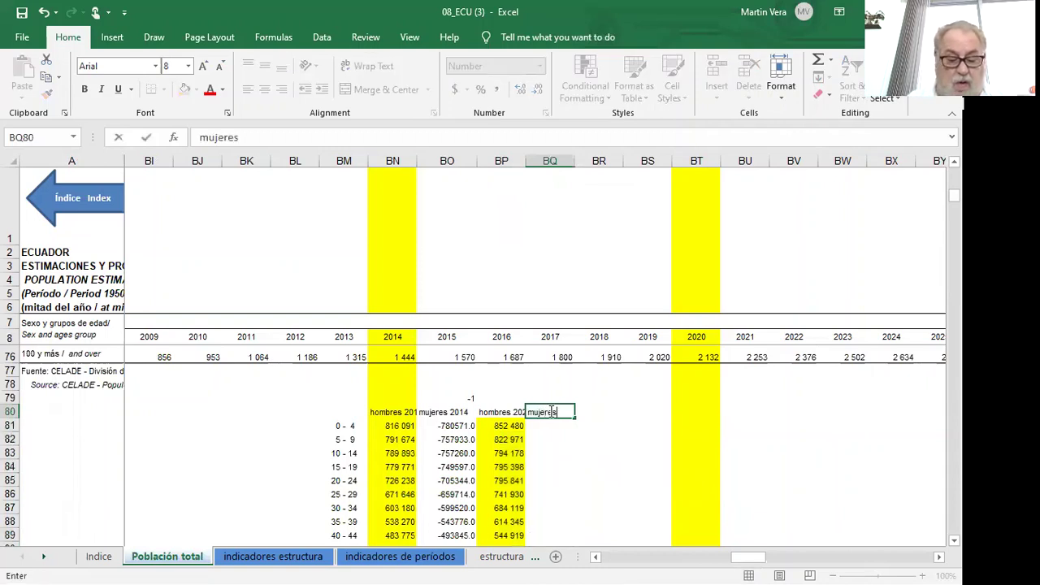
type(" 2020")
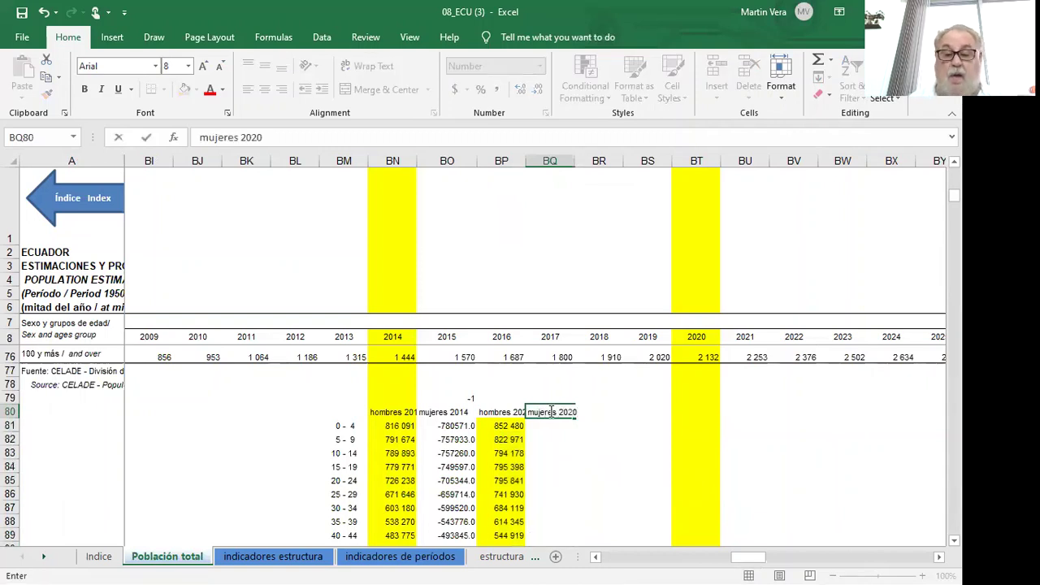
left_click(669, 410)
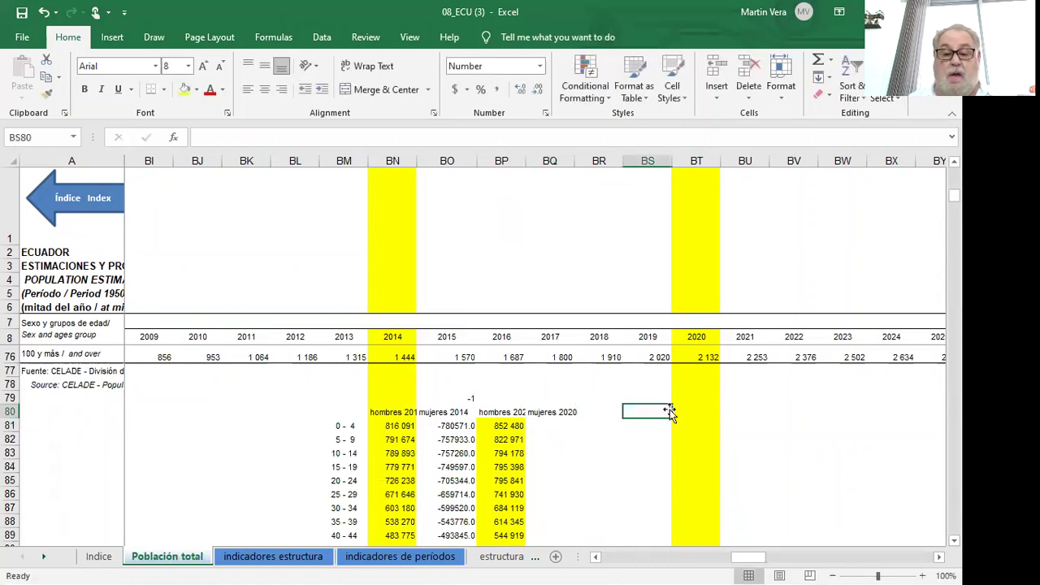
Step: Enter the formula +$BO$79*BT56 in cell BQ81 to make the women's 2020 value for ages 0-4 negative
left_click(544, 427)
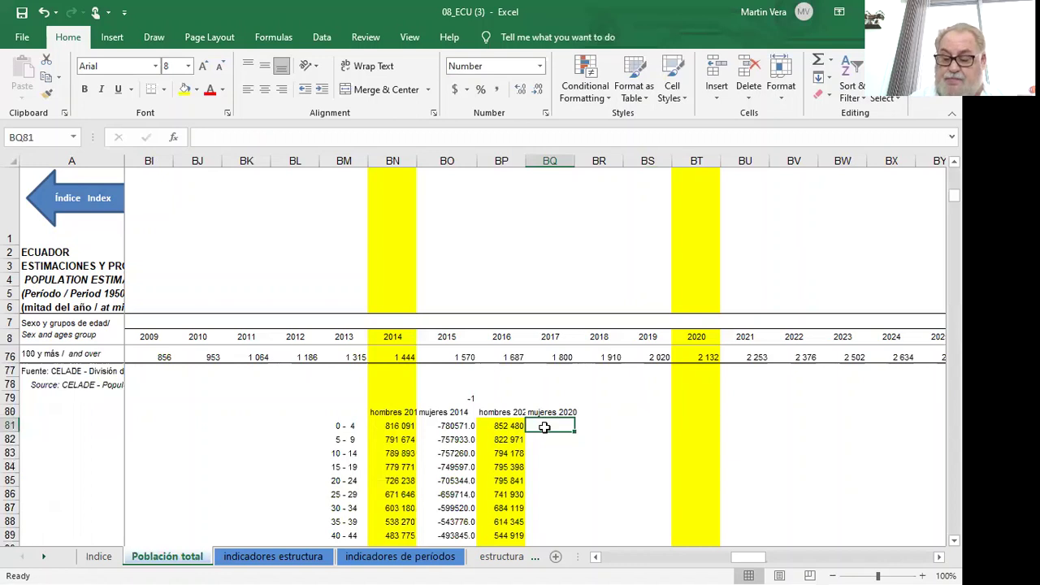
type("+")
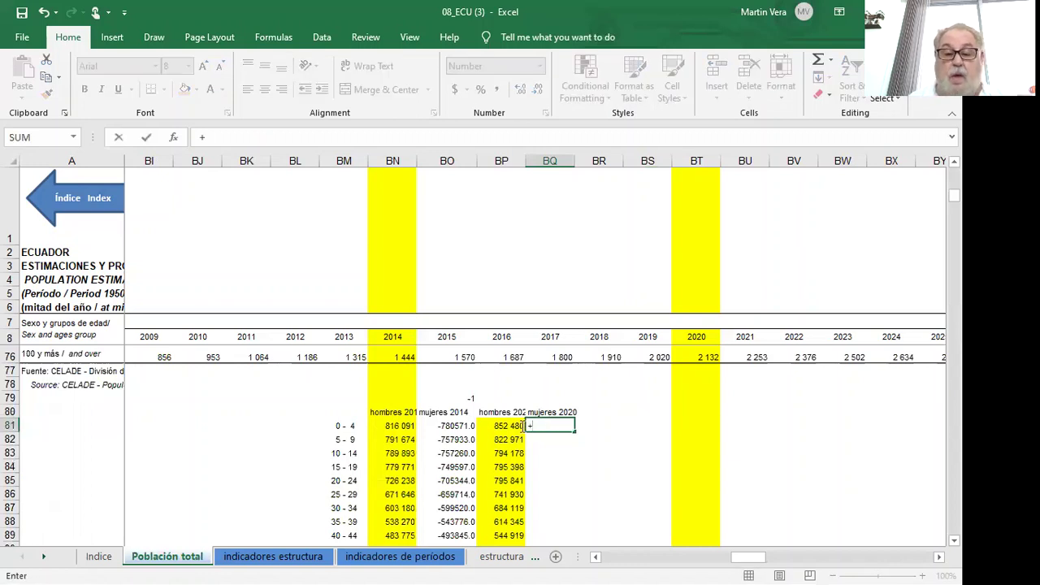
left_click(458, 397)
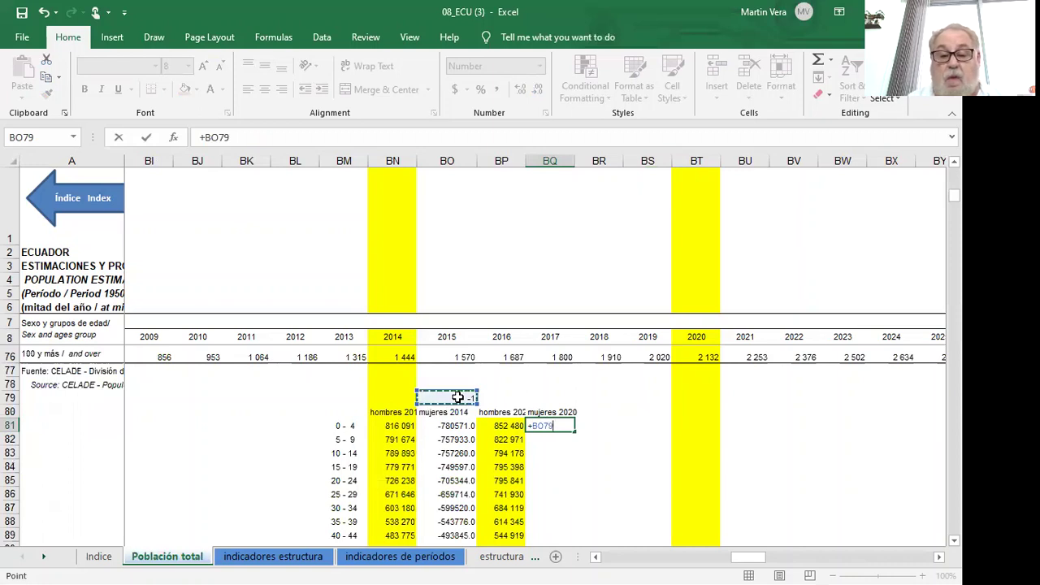
left_click(534, 425)
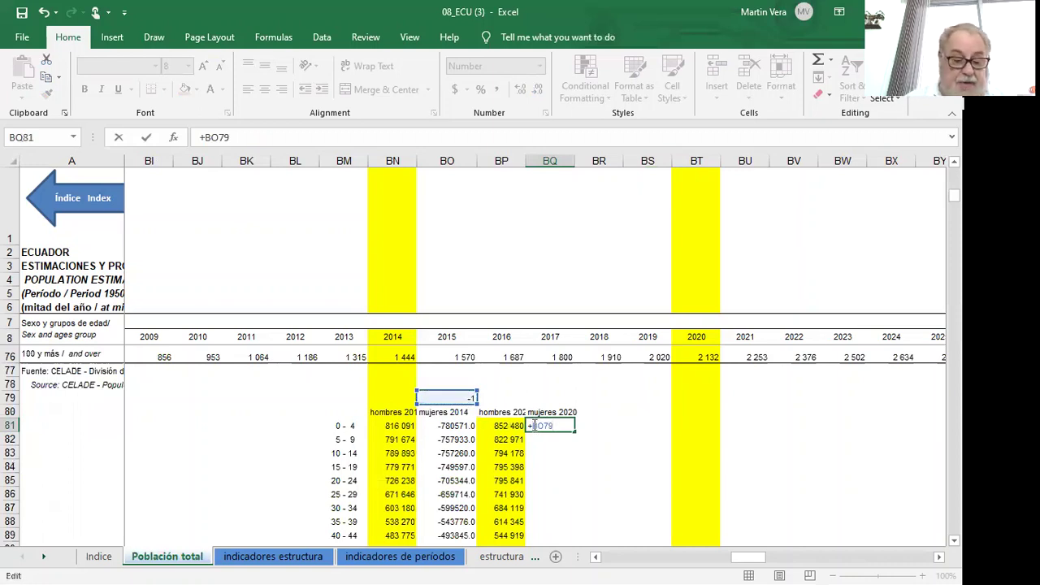
type("$BO")
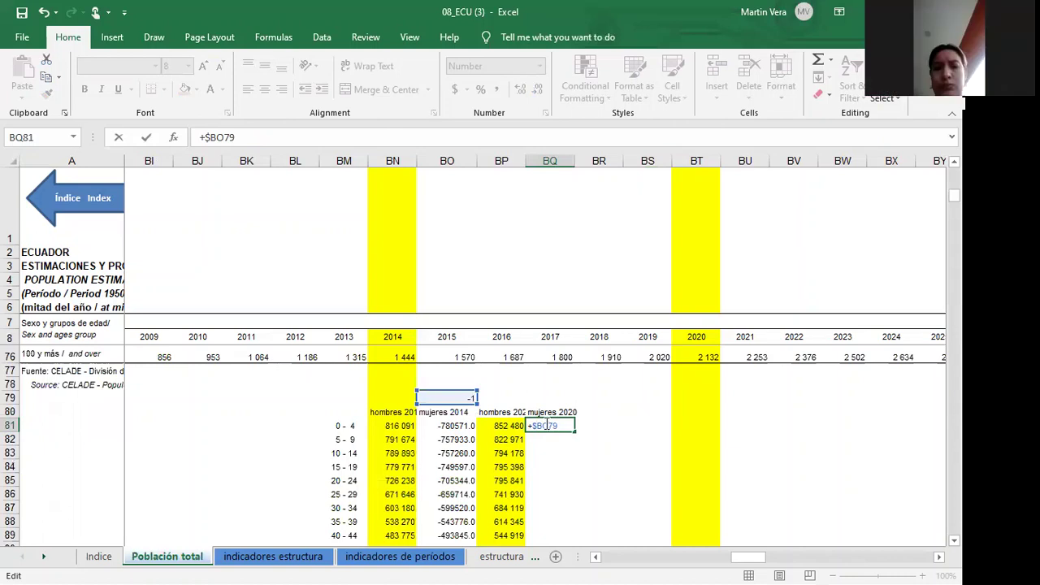
type("$79*")
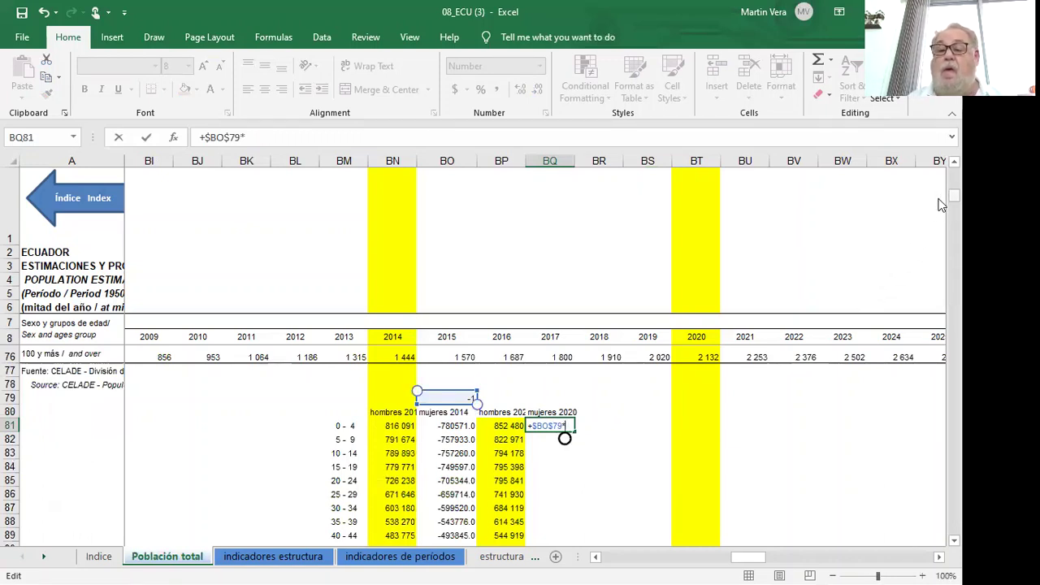
left_click_drag(953, 196, 941, 192)
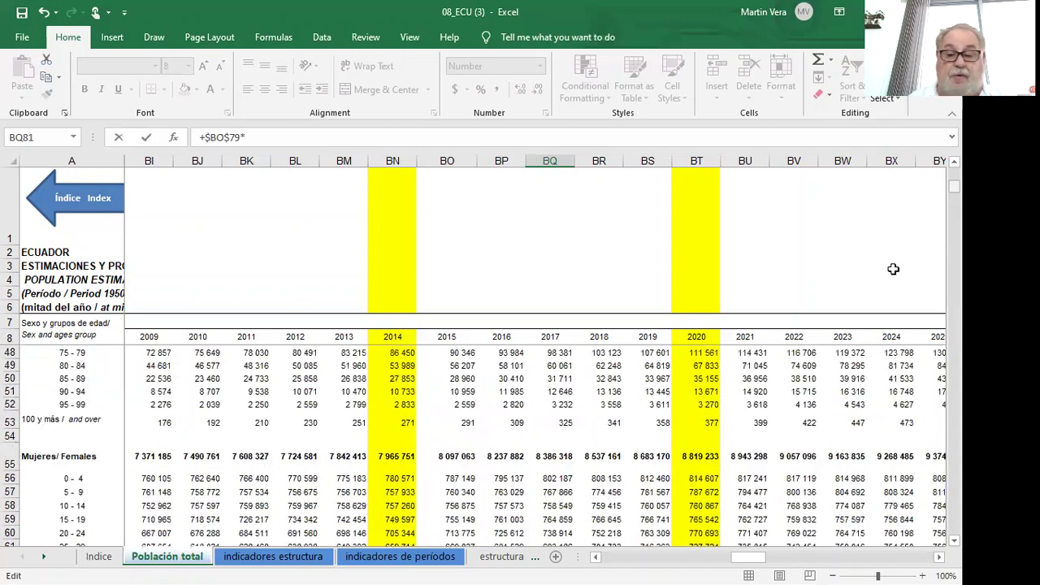
left_click(701, 478)
key("Return")
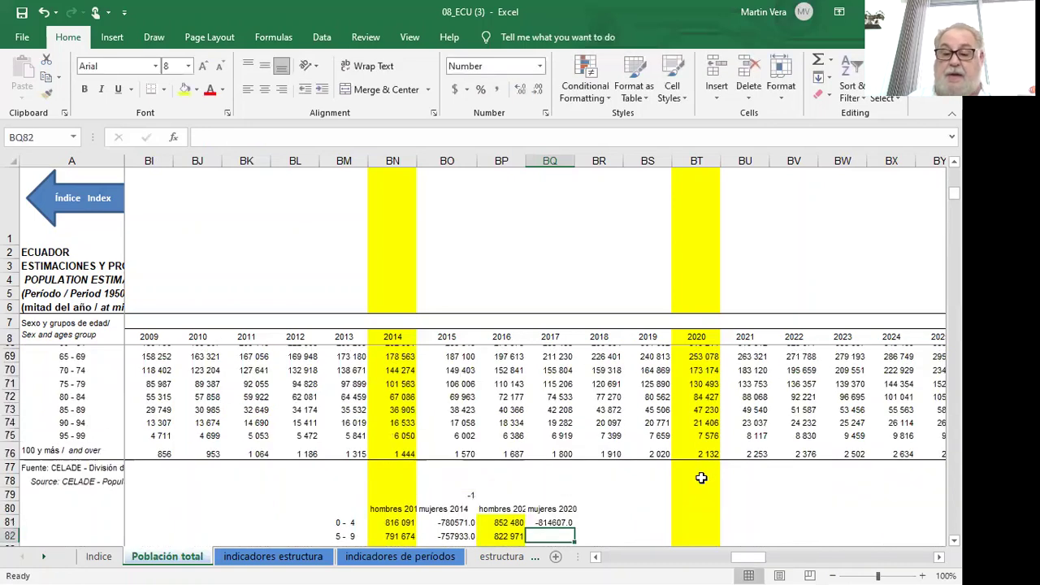
Step: Fill the formula from BQ81 down through BQ101 for all the women's 2020 age groups
scroll(673, 501, "down", 3)
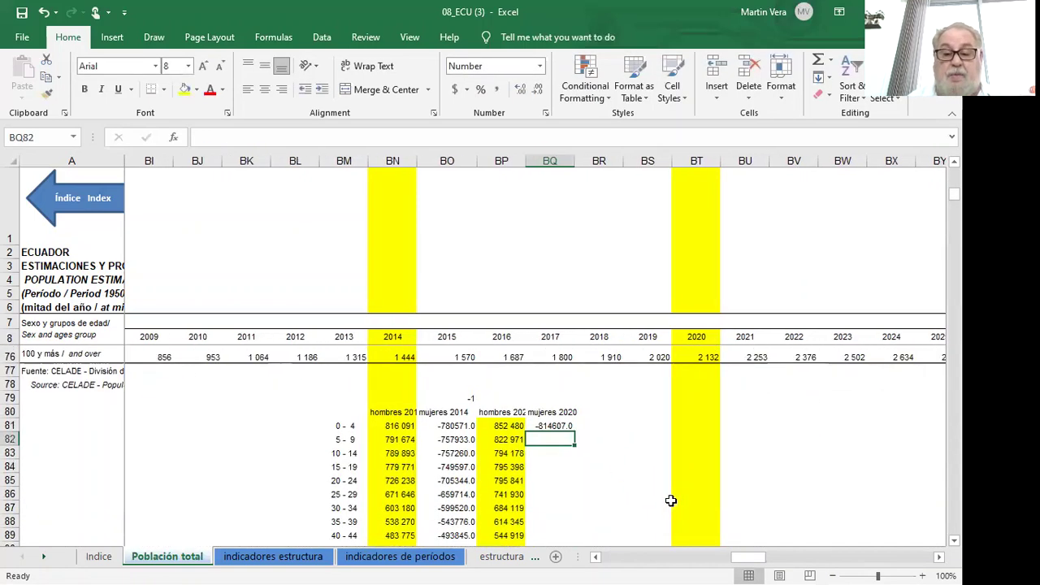
left_click(555, 426)
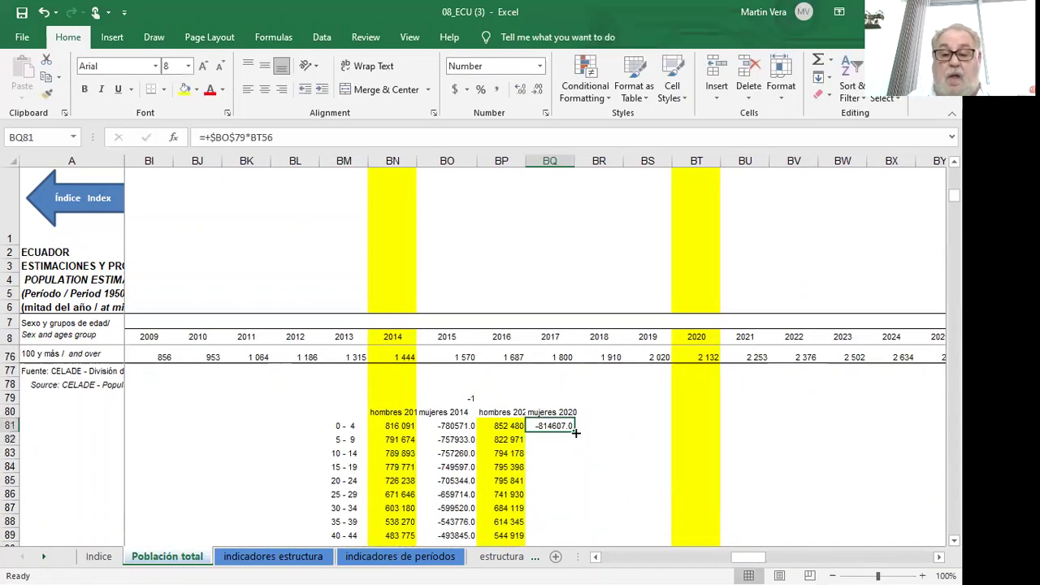
left_click_drag(575, 433, 559, 500)
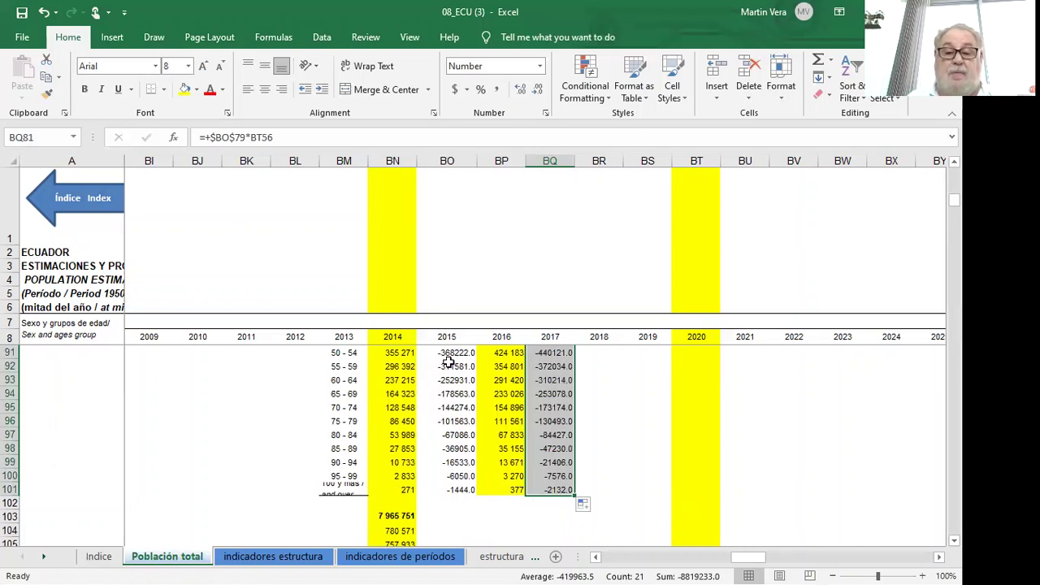
Step: Format BO81:BQ101 as Number with 0 decimal places and the 1000 separator
left_click_drag(457, 491, 530, 403)
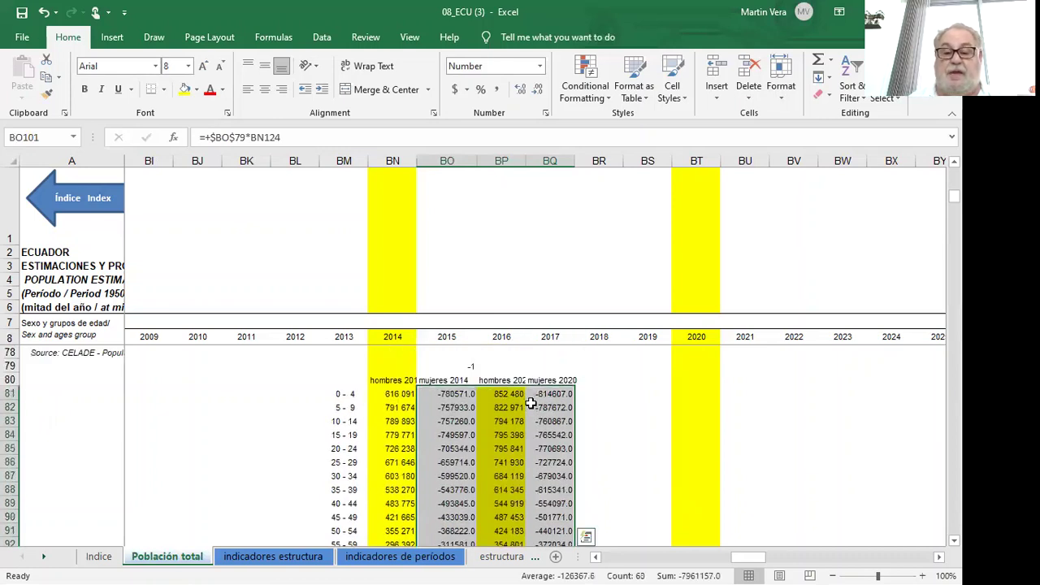
right_click(531, 403)
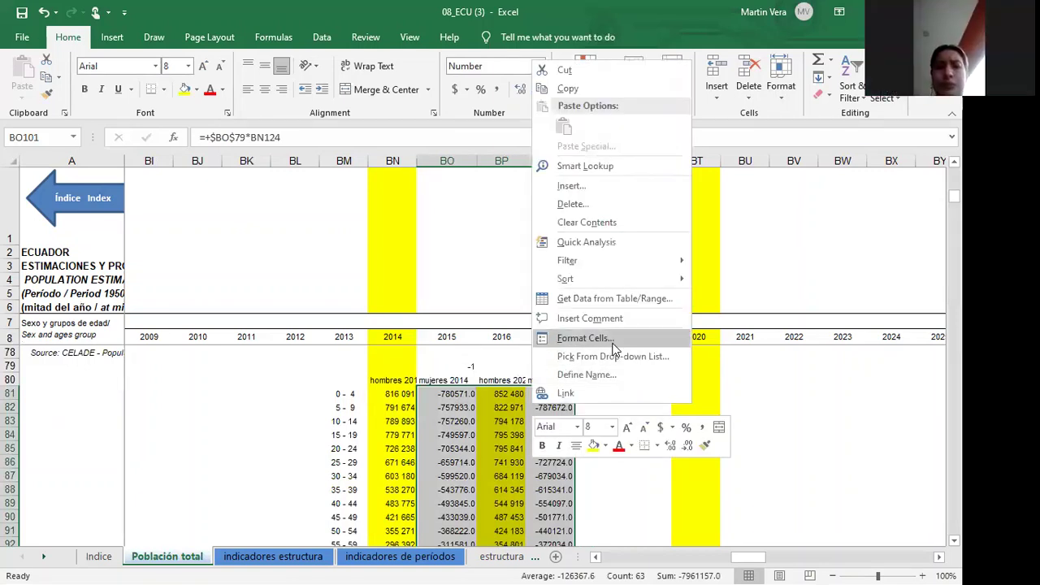
left_click(612, 344)
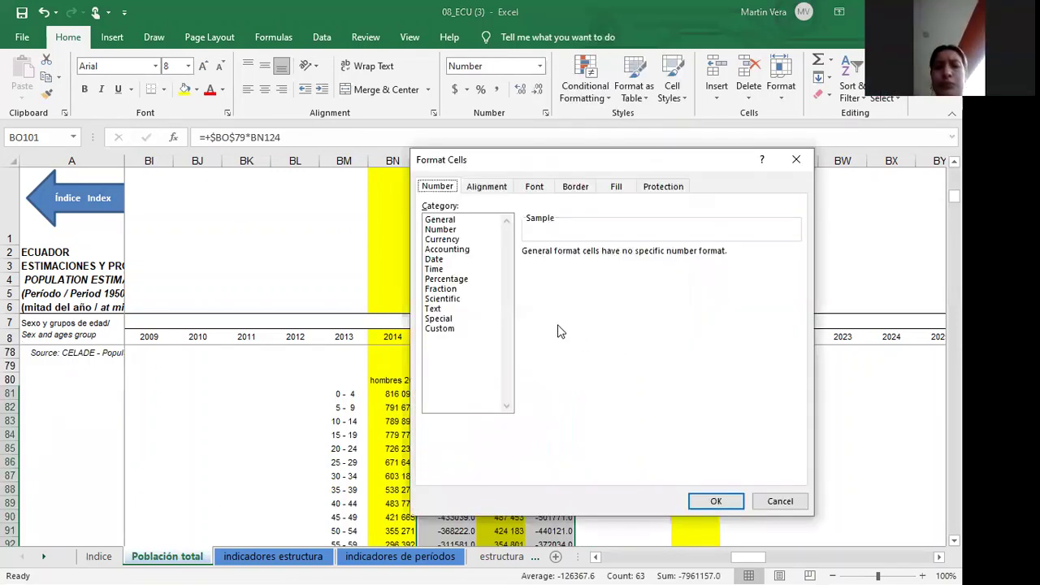
left_click(443, 230)
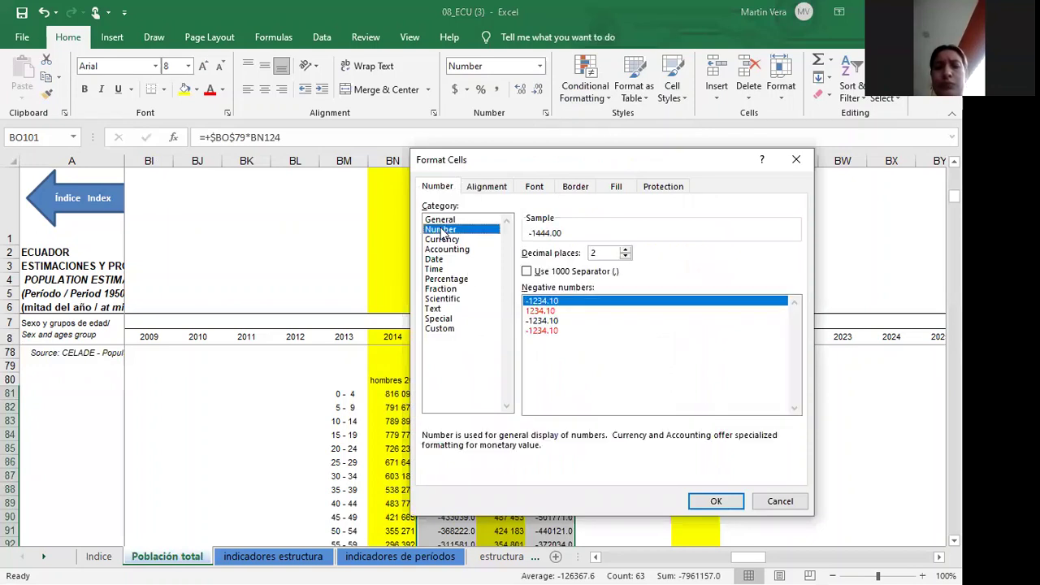
left_click(626, 258)
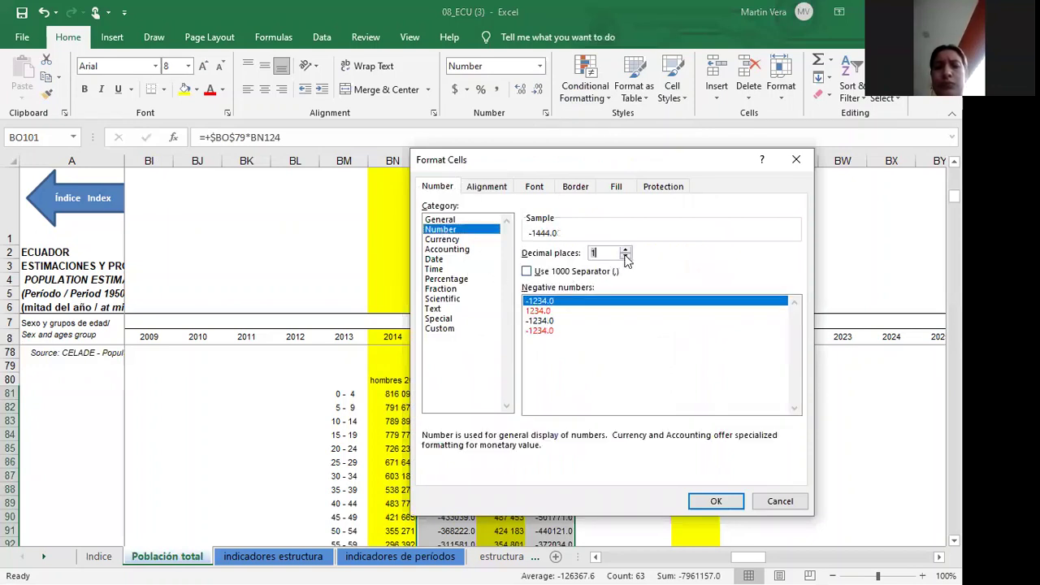
left_click(626, 258)
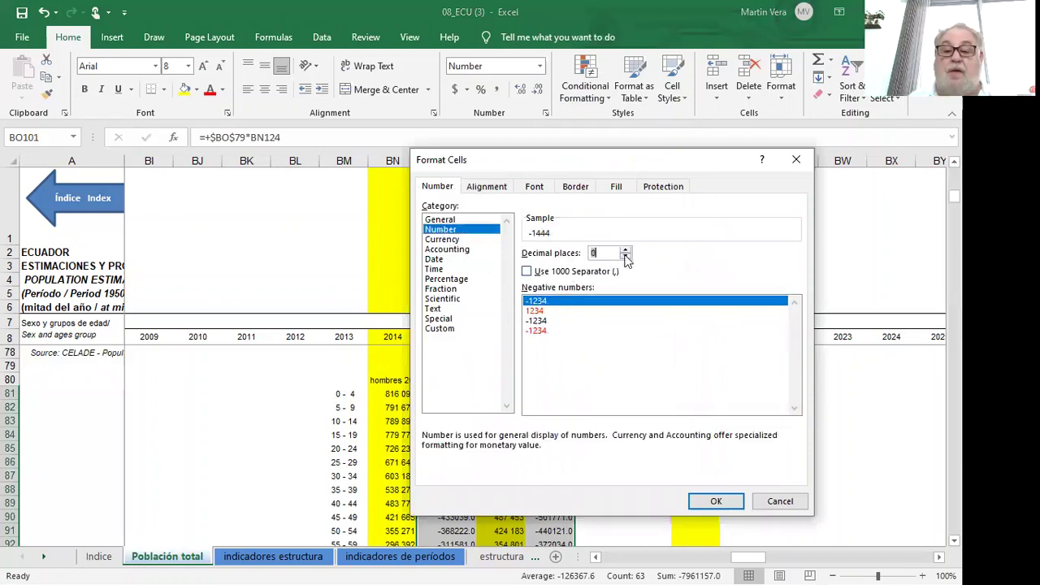
left_click(528, 272)
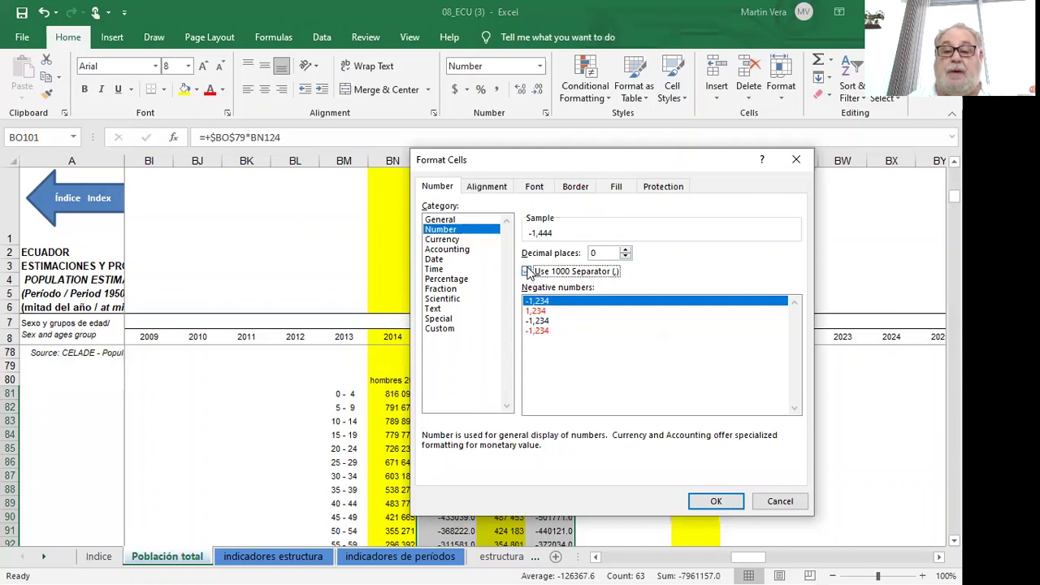
left_click(731, 504)
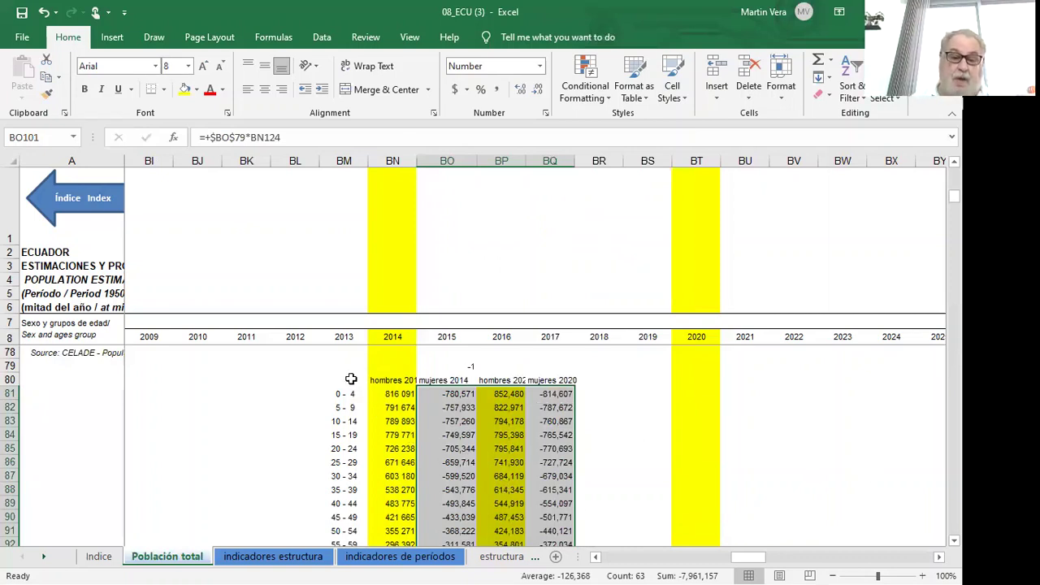
Step: Shorten the last age group label in cell BM101 to "100 y más"
left_click_drag(351, 378, 558, 461)
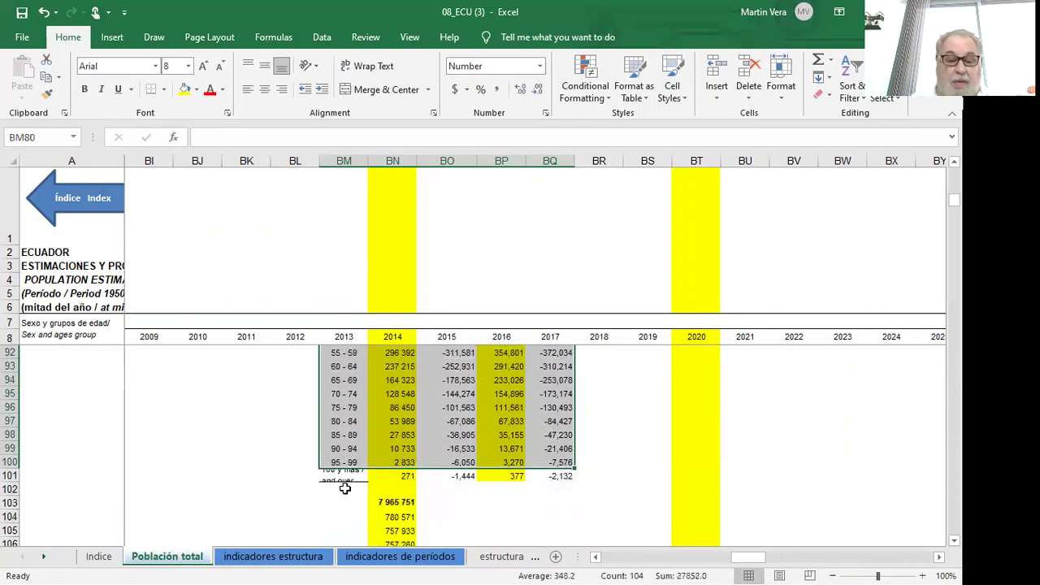
left_click(337, 477)
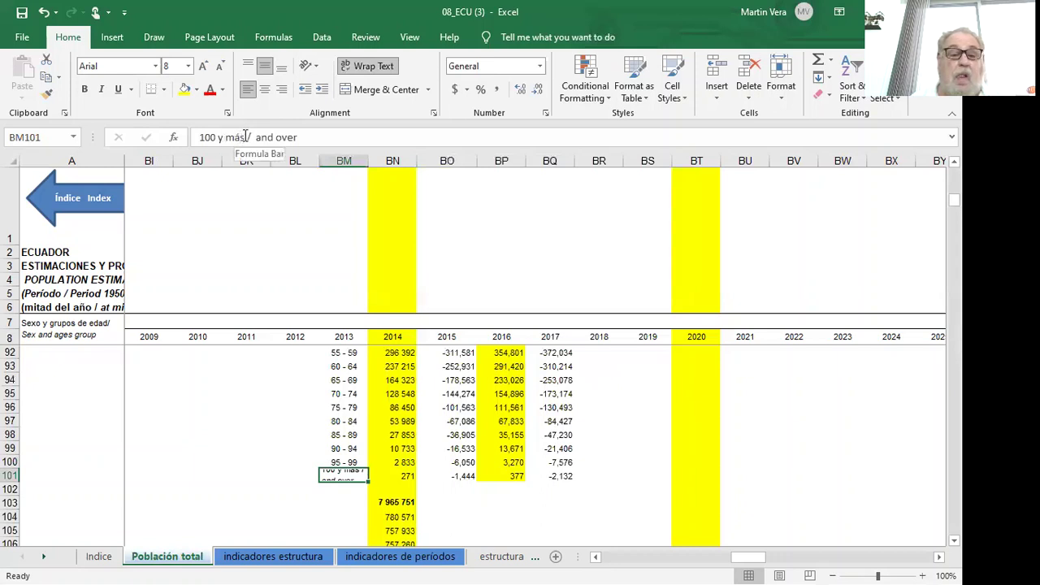
left_click_drag(245, 136, 317, 137)
key("BackSpace")
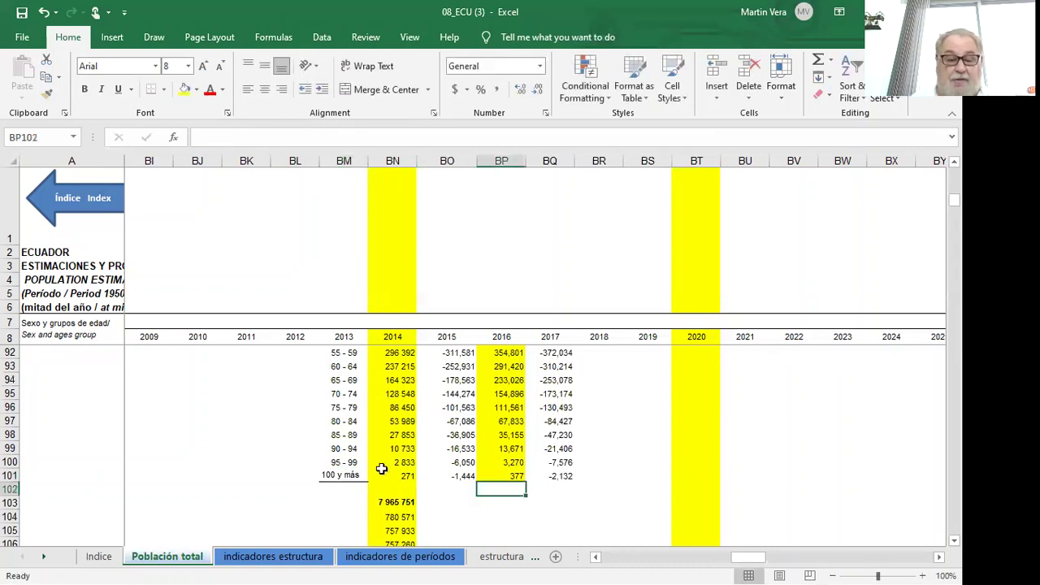
Step: Insert a 2-D clustered bar chart from the age labels and the four men and women series in BM80:BQ101
left_click_drag(355, 470, 551, 380)
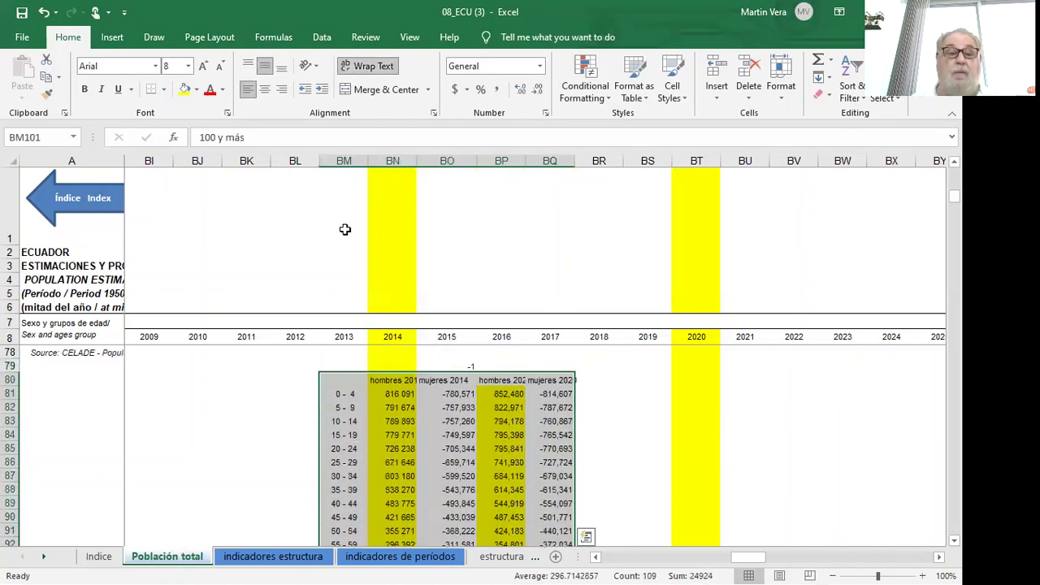
left_click(114, 37)
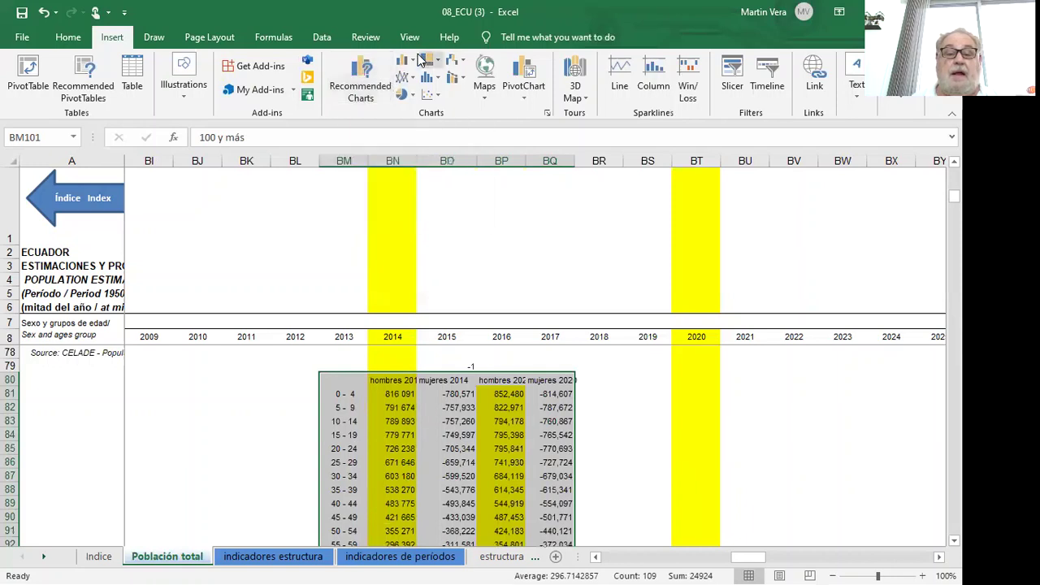
left_click(415, 64)
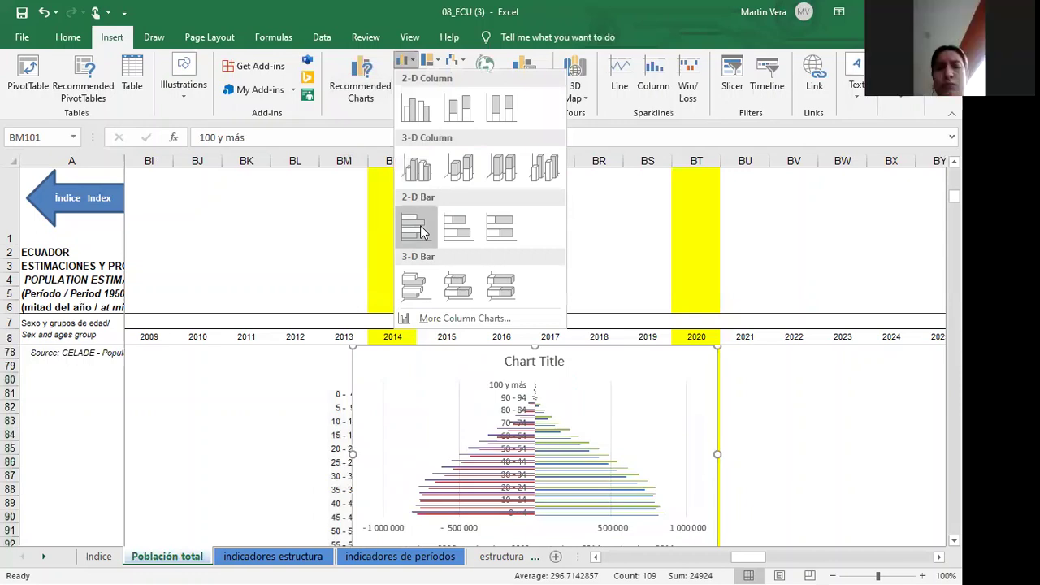
left_click(420, 231)
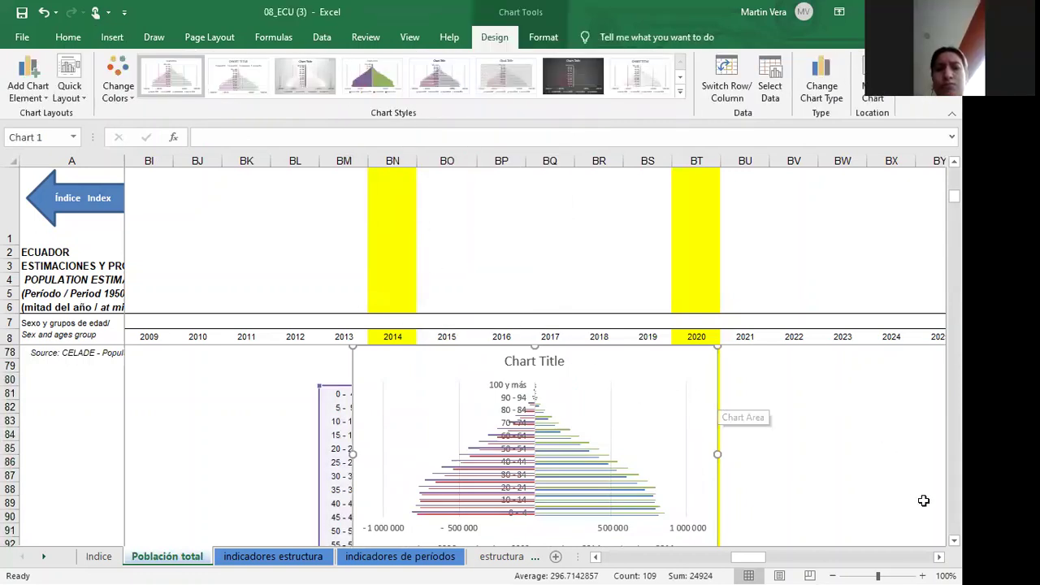
Step: Select the hombres 2020 bars in the chart and open the chart type settings for the series
scroll(940, 548, "down", 2)
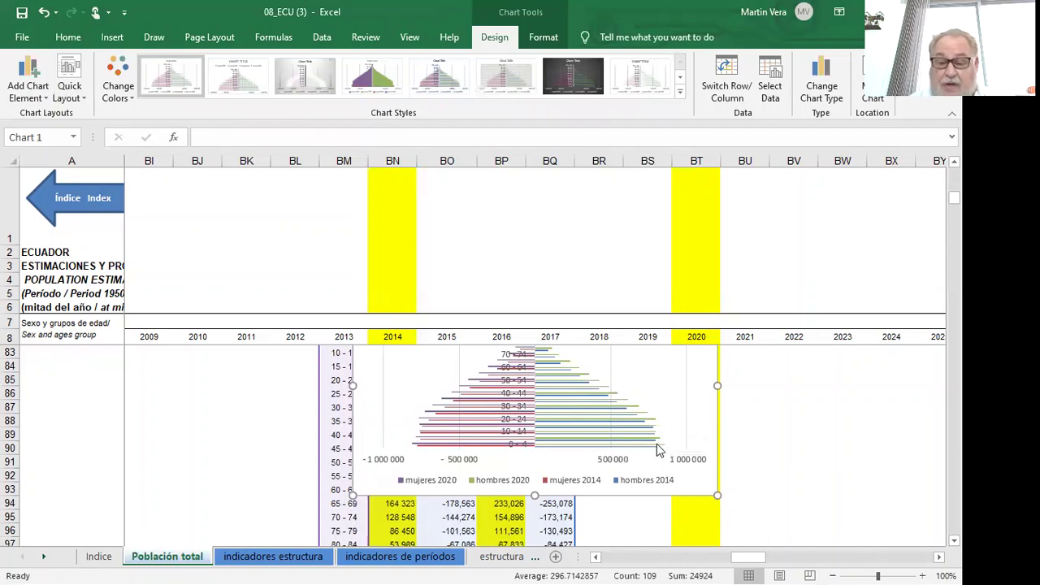
mouse_move(657, 448)
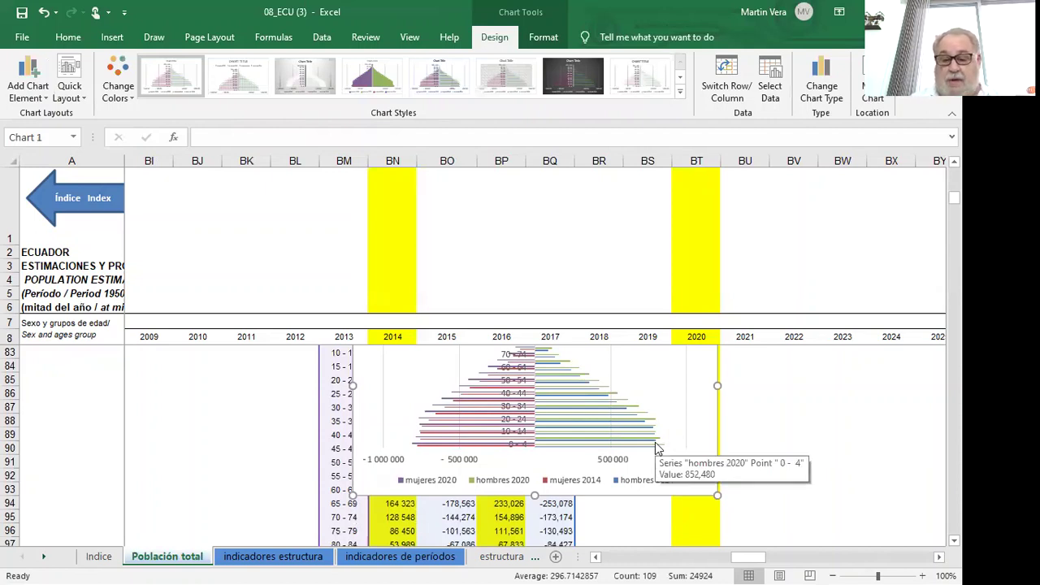
left_click(657, 447)
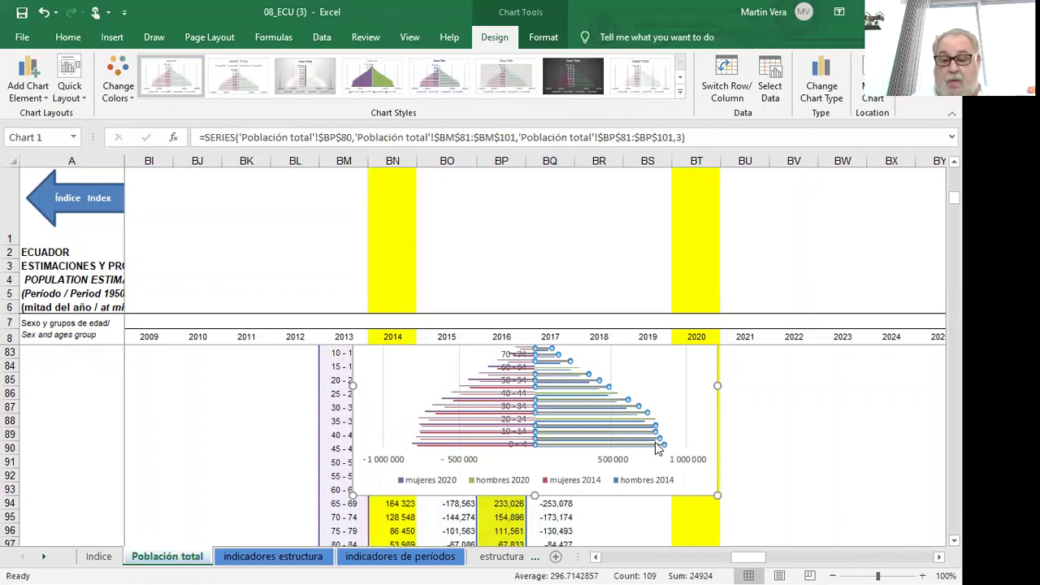
left_click(655, 442)
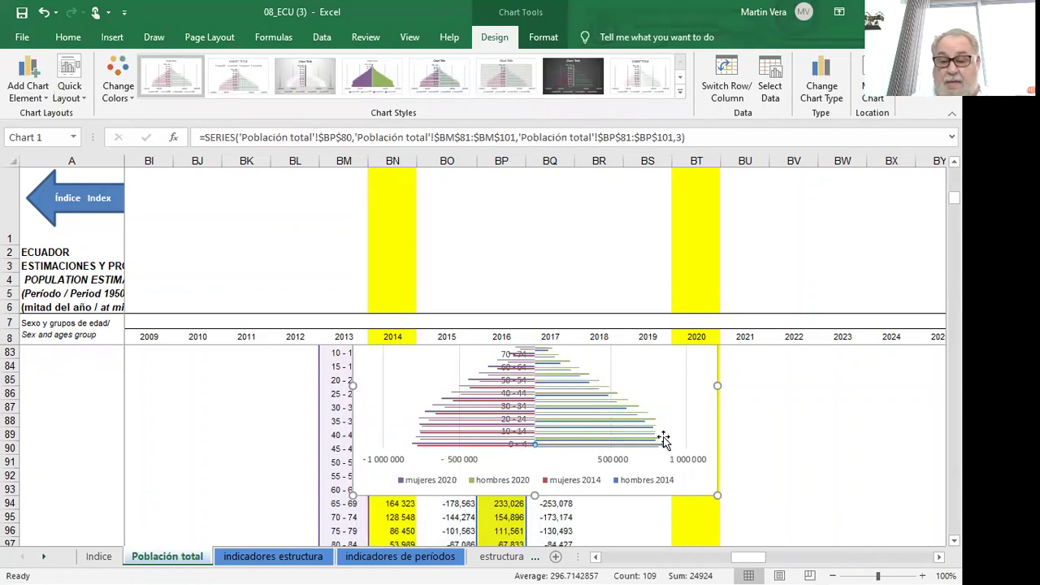
left_click(687, 439)
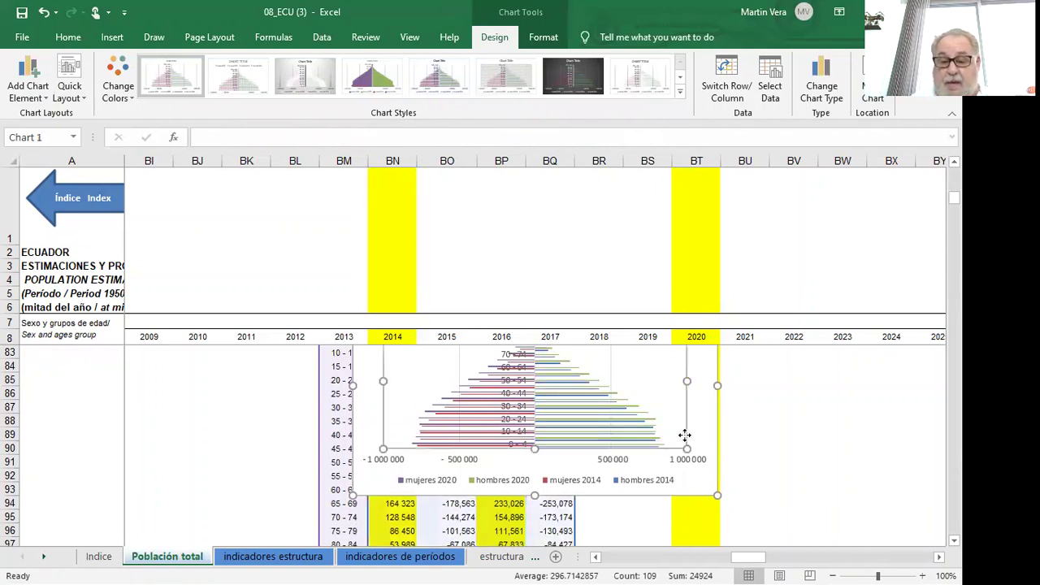
left_click(644, 429)
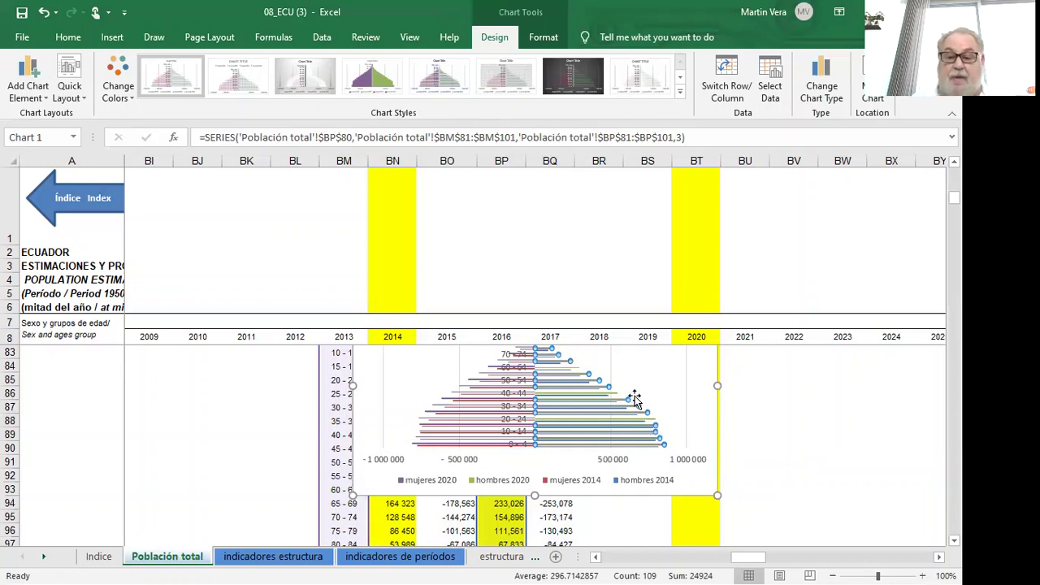
mouse_move(638, 413)
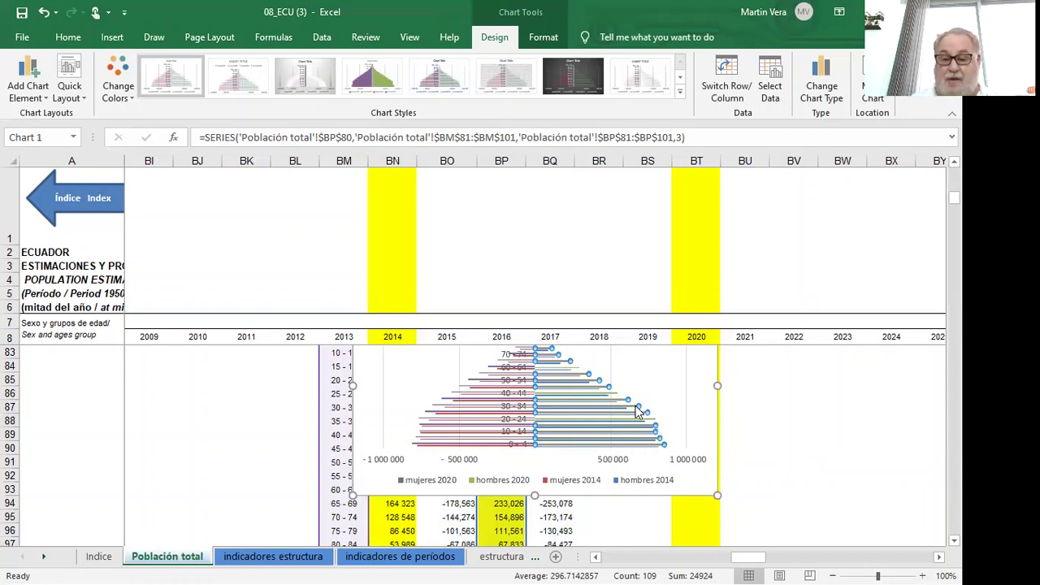
right_click(638, 413)
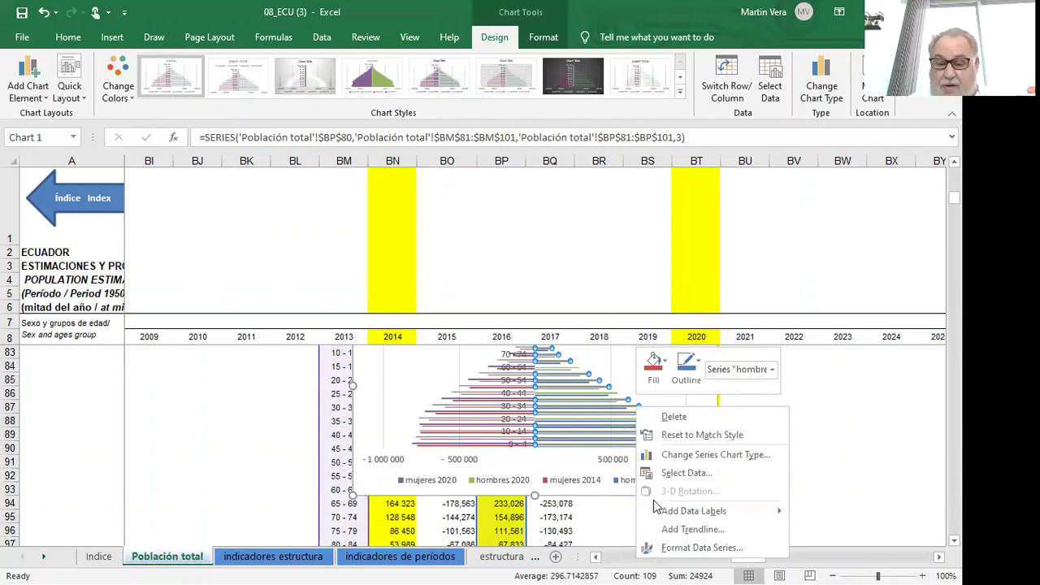
left_click(704, 457)
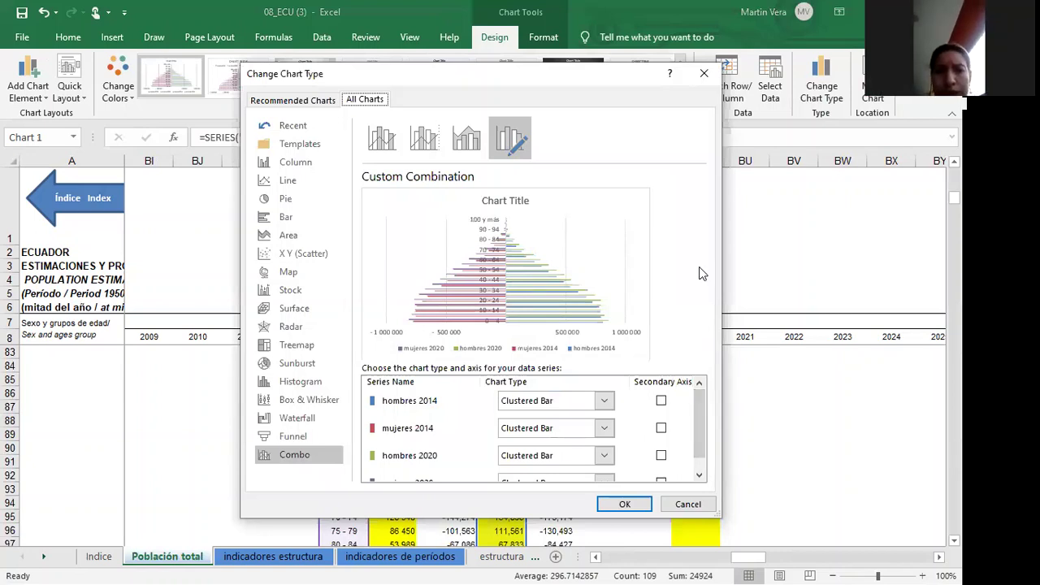
Step: Try changing the hombres 2014 series to Line and taking it off the secondary axis in the custom combination
left_click_drag(701, 396, 699, 408)
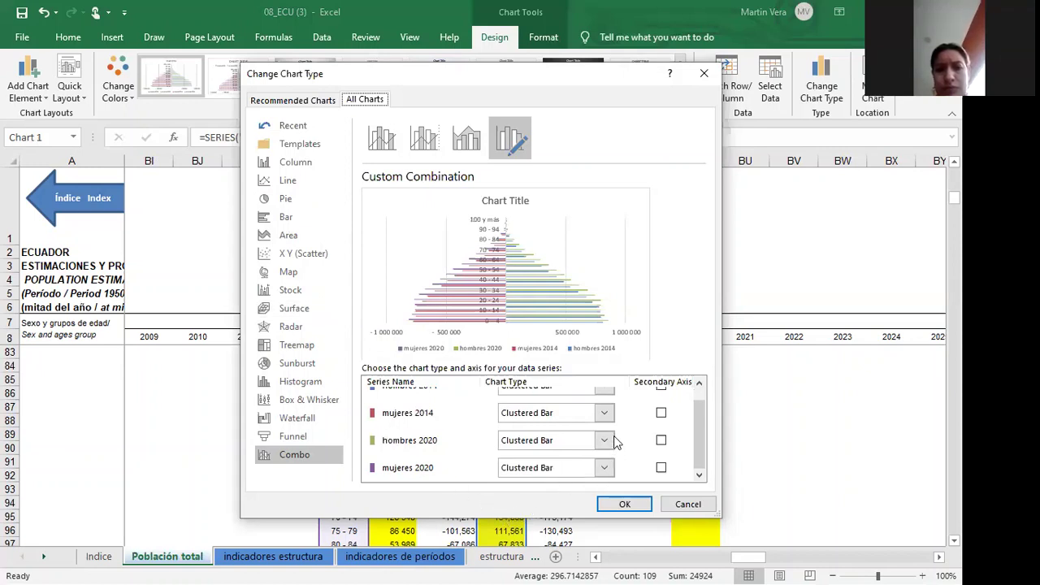
scroll(703, 439, "up", 1)
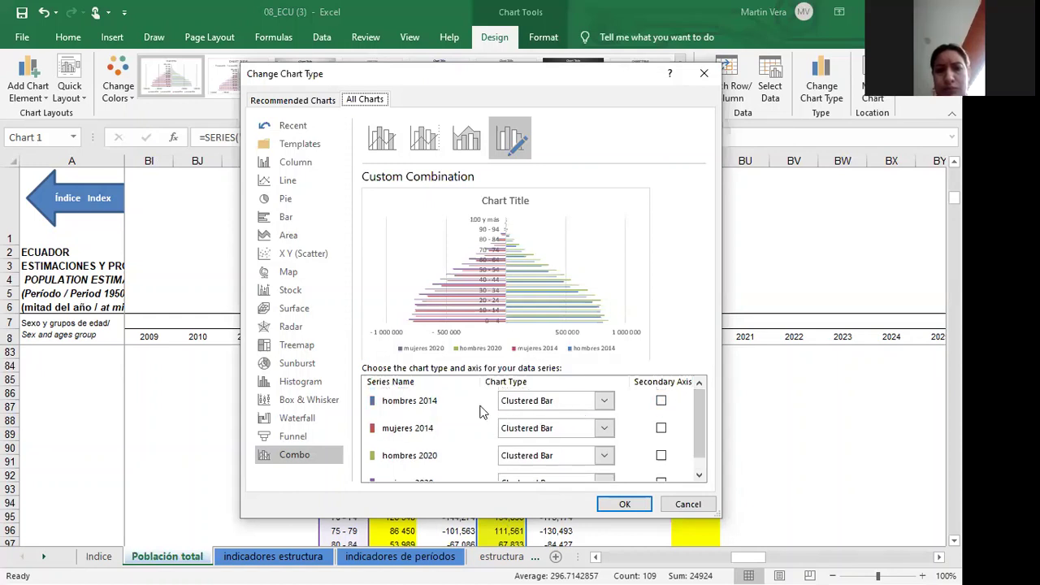
left_click(604, 404)
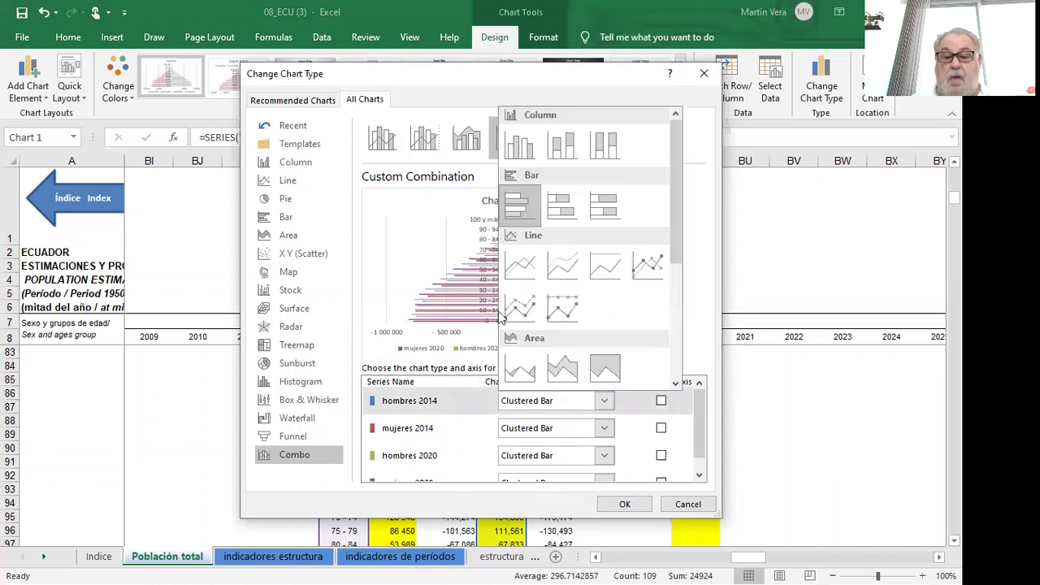
left_click(521, 266)
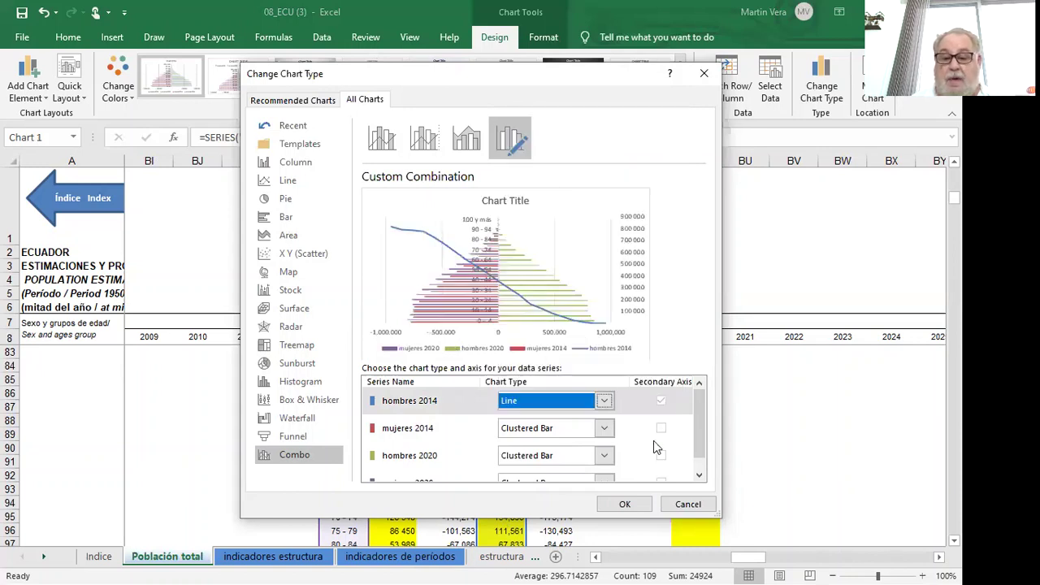
left_click(662, 402)
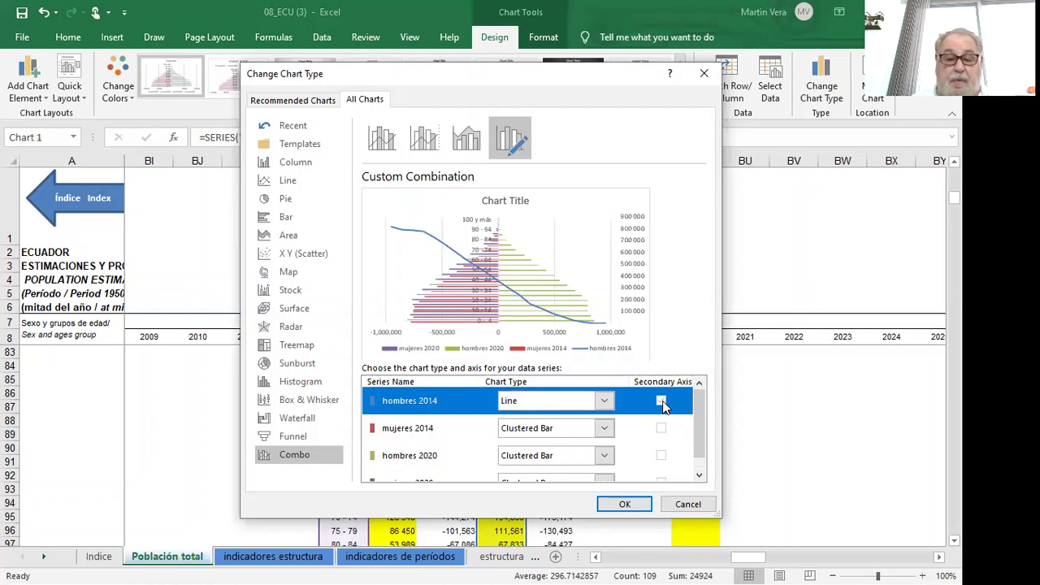
left_click(289, 461)
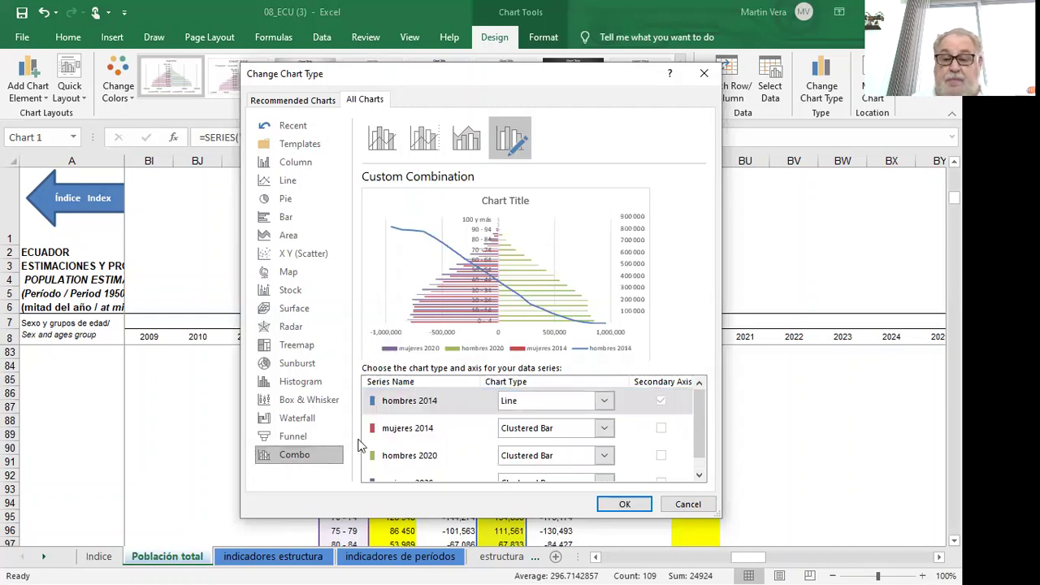
Step: Return the hombres 2014 series to Clustered Bar and turn off its secondary axis
left_click(605, 401)
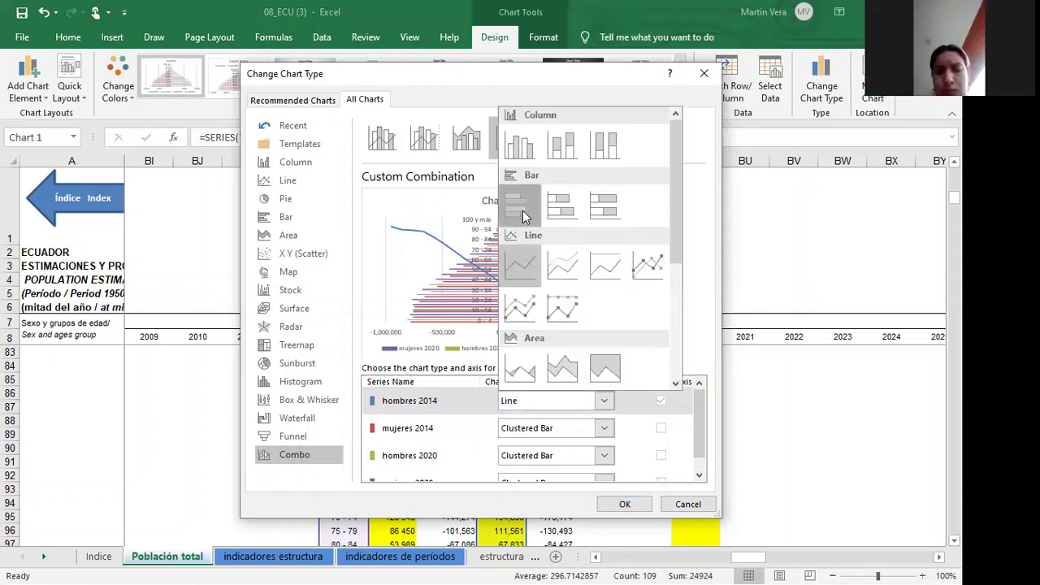
left_click(522, 211)
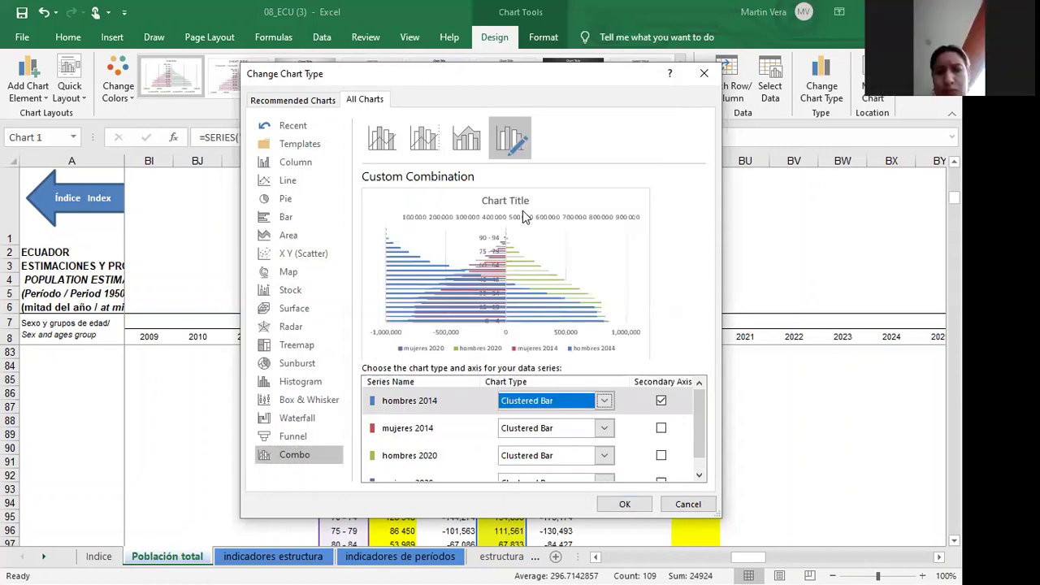
left_click(661, 400)
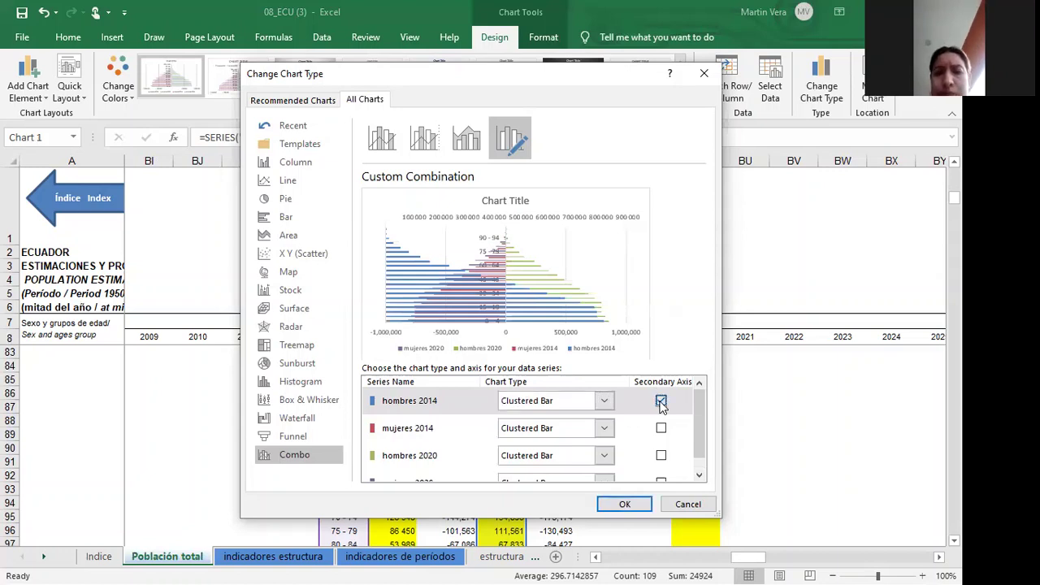
Step: Try the Line type on the hombres 2014 series once more and attempt to clear its secondary axis option
left_click(606, 402)
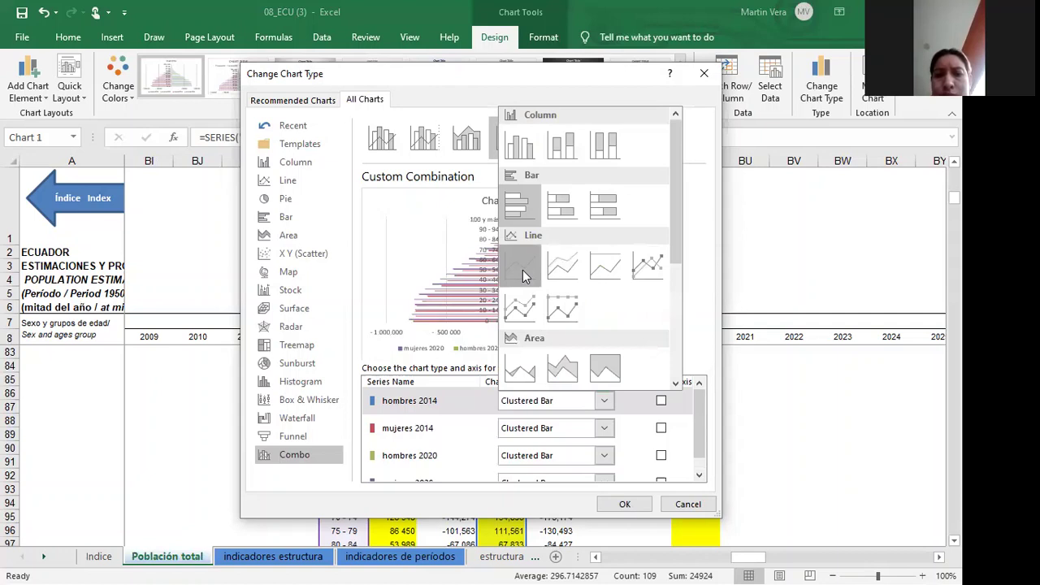
left_click(523, 270)
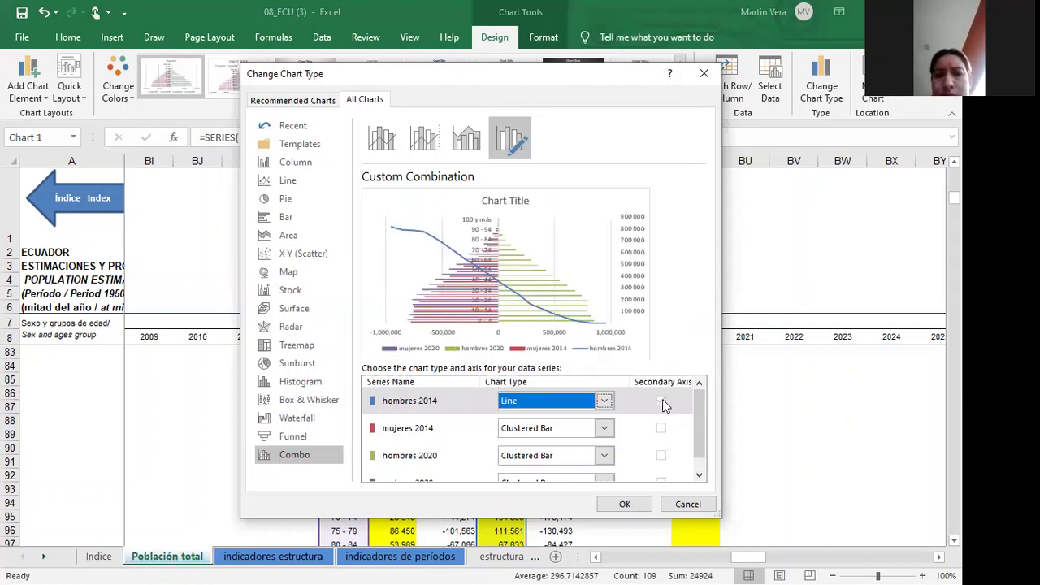
left_click(661, 400)
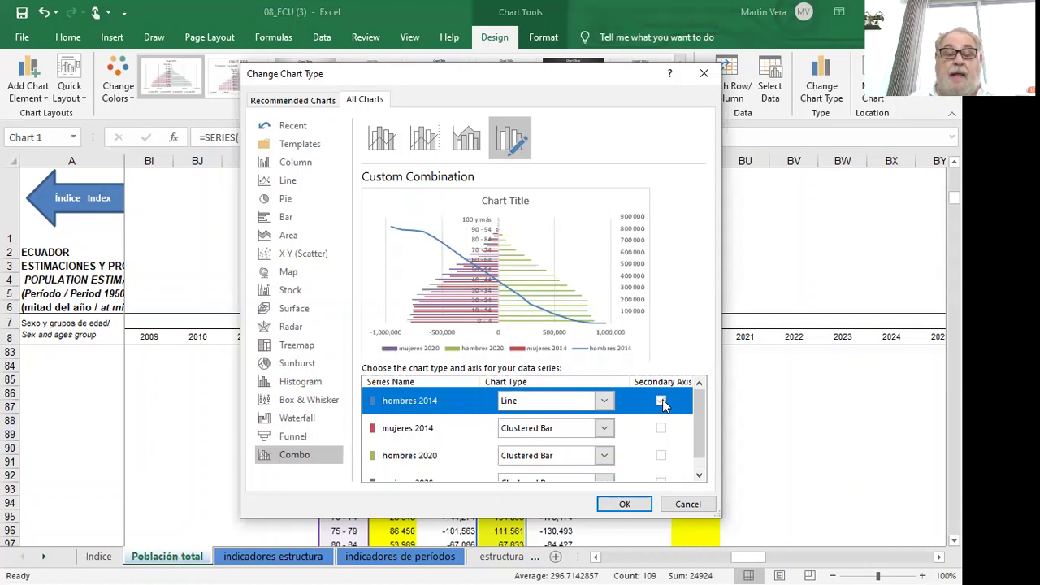
left_click(511, 142)
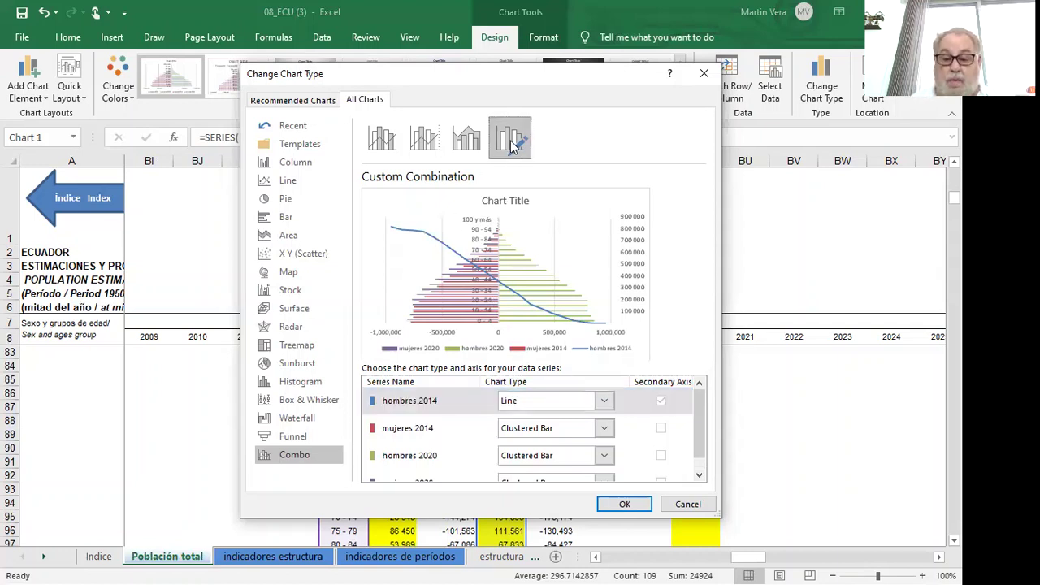
left_click(662, 406)
left_click(662, 403)
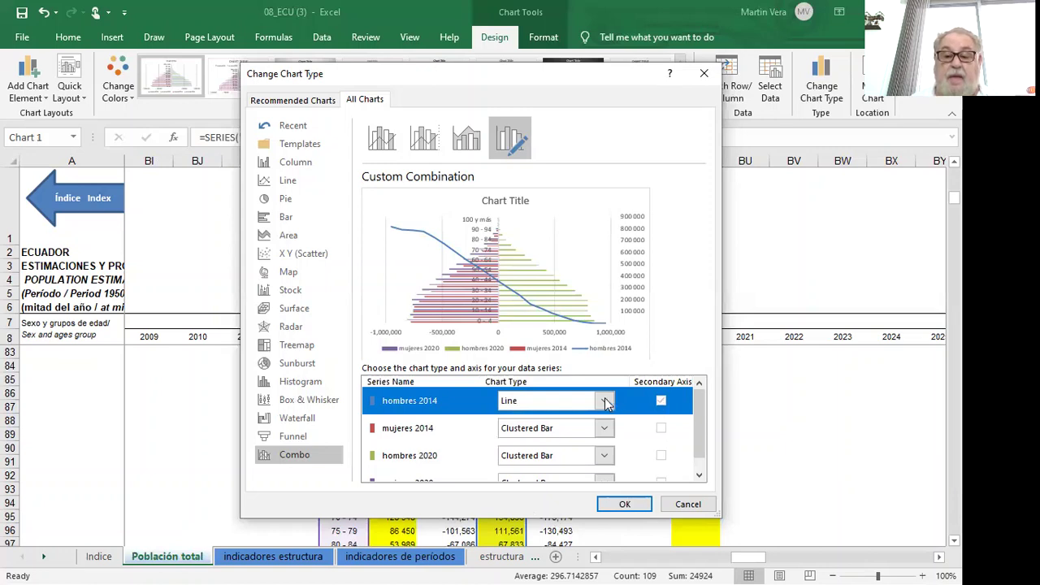
Step: Set the hombres 2014 series back to Clustered Bar on the primary axis
left_click(605, 401)
left_click(519, 210)
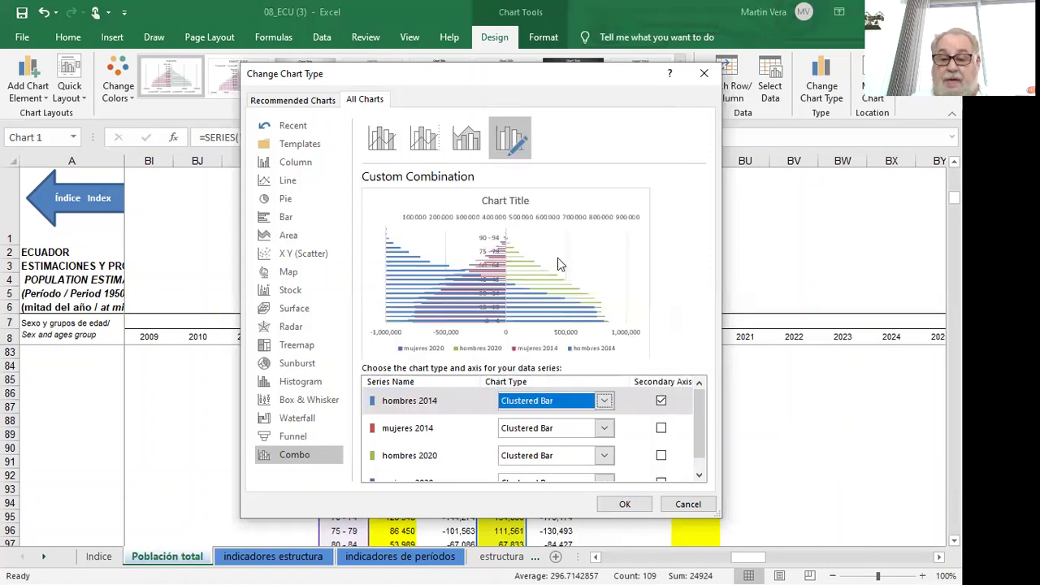
left_click(662, 400)
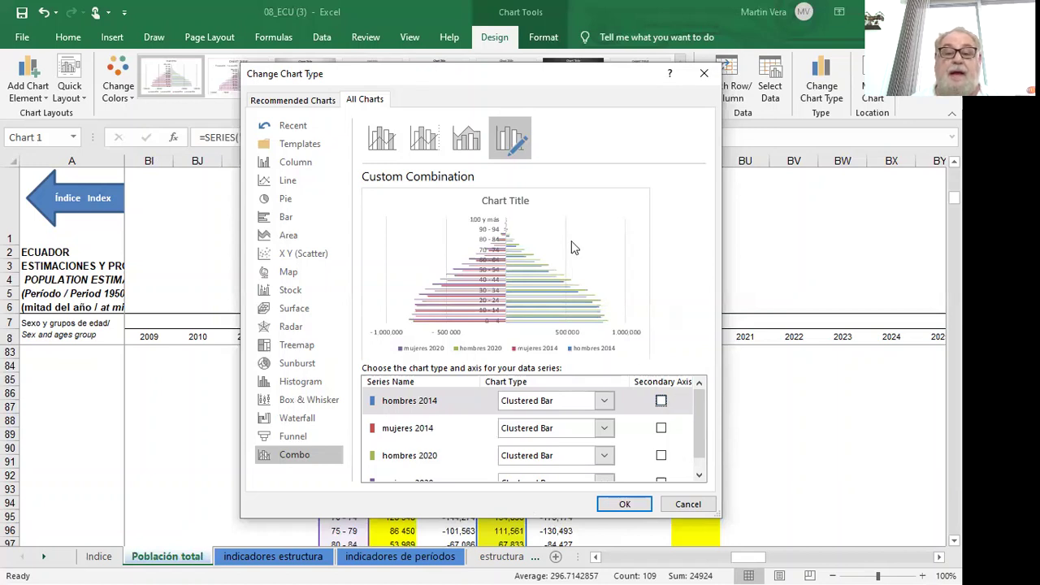
Step: Preview the Clustered Column - Line on Secondary Axis combination, and choose Clustered Column - Line instead
left_click(422, 146)
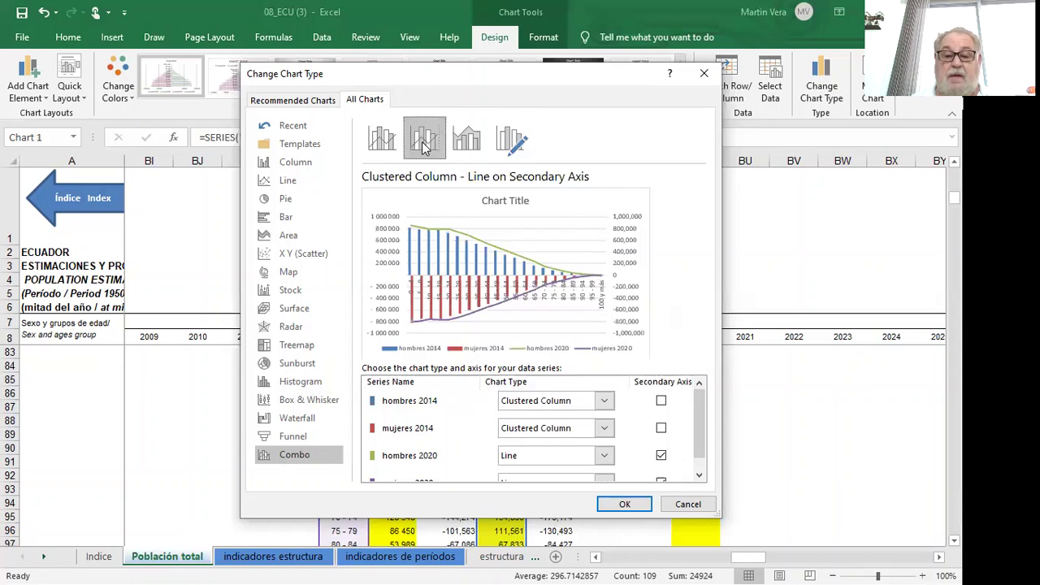
left_click(387, 145)
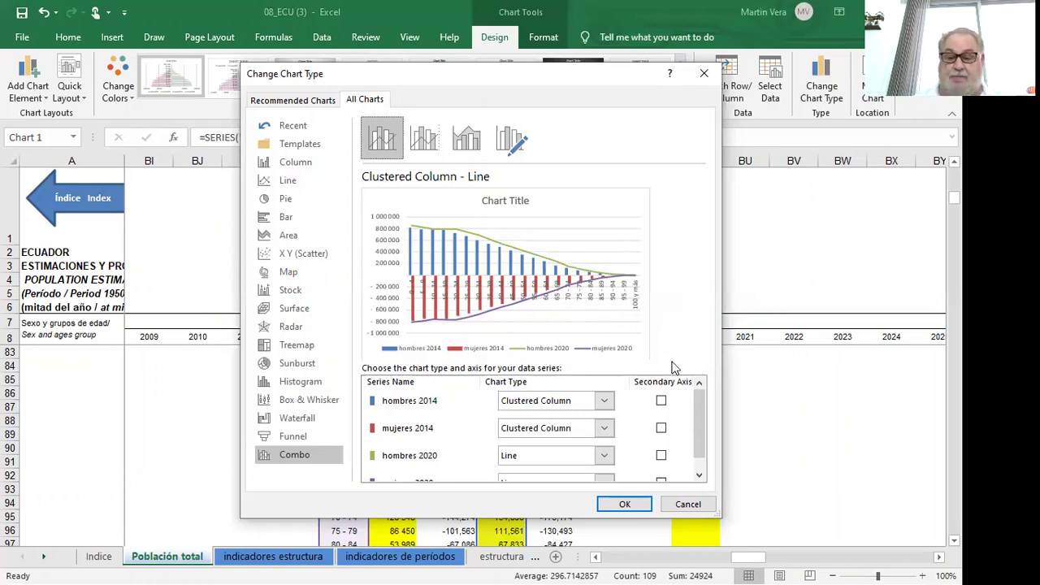
Step: Try the Line chart type for the hombres 2014 and mujeres 2014 series in the combination
mouse_move(702, 399)
left_mouse_down()
mouse_move(704, 421)
mouse_move(702, 401)
left_mouse_up()
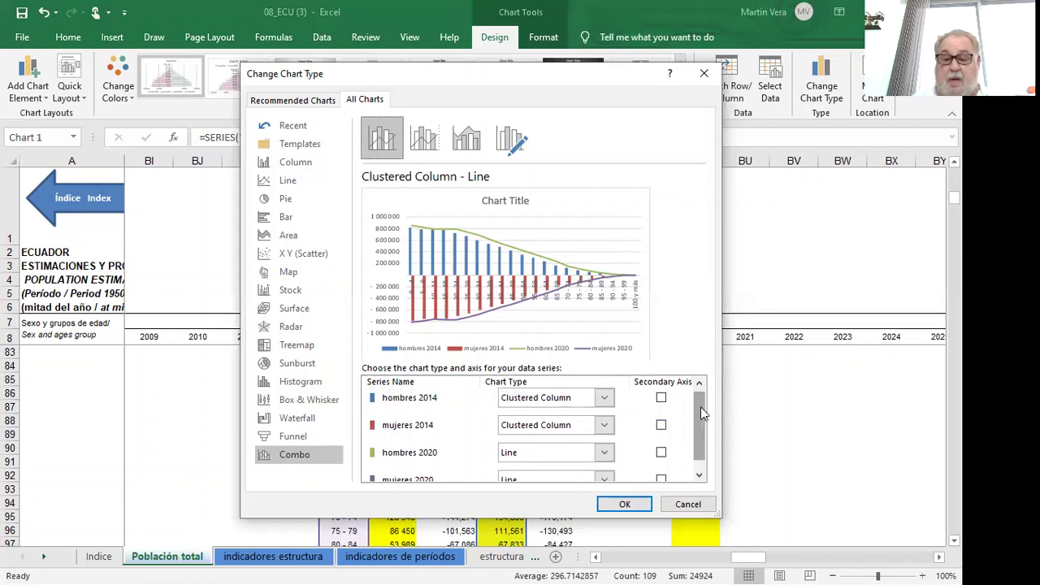
left_click_drag(701, 407, 710, 437)
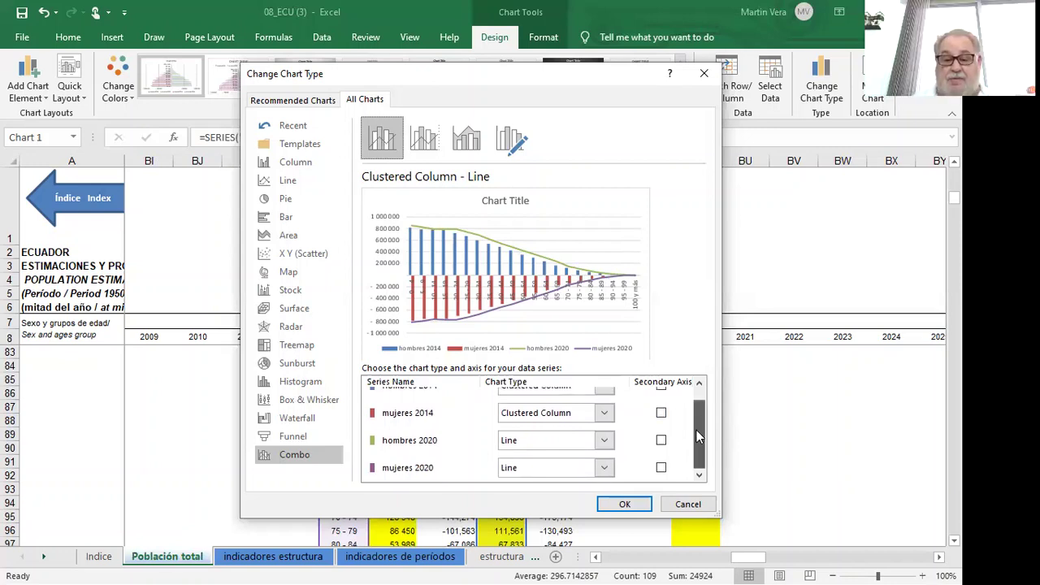
left_click_drag(696, 430, 696, 415)
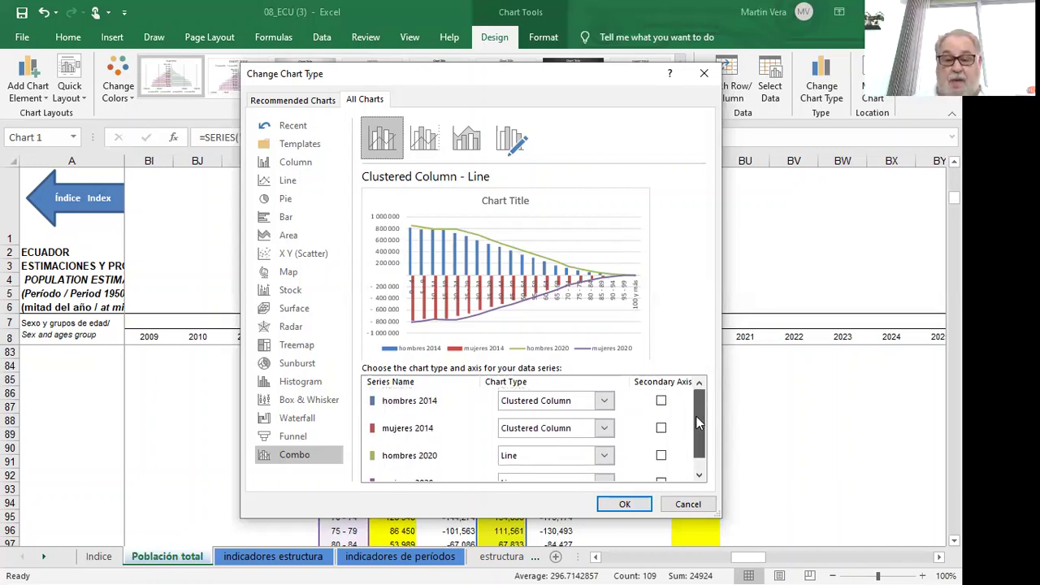
left_click(605, 402)
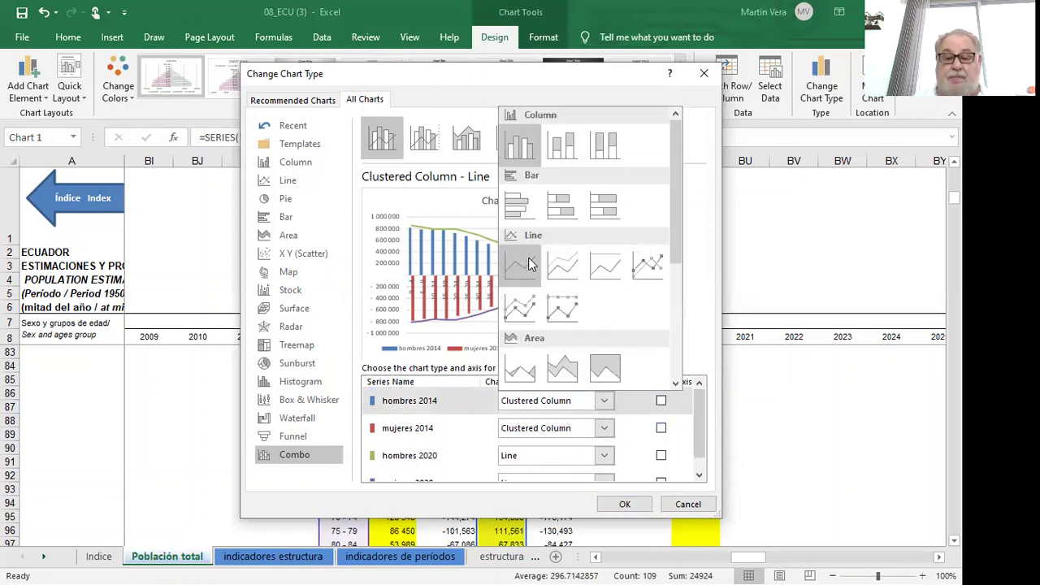
key("Return")
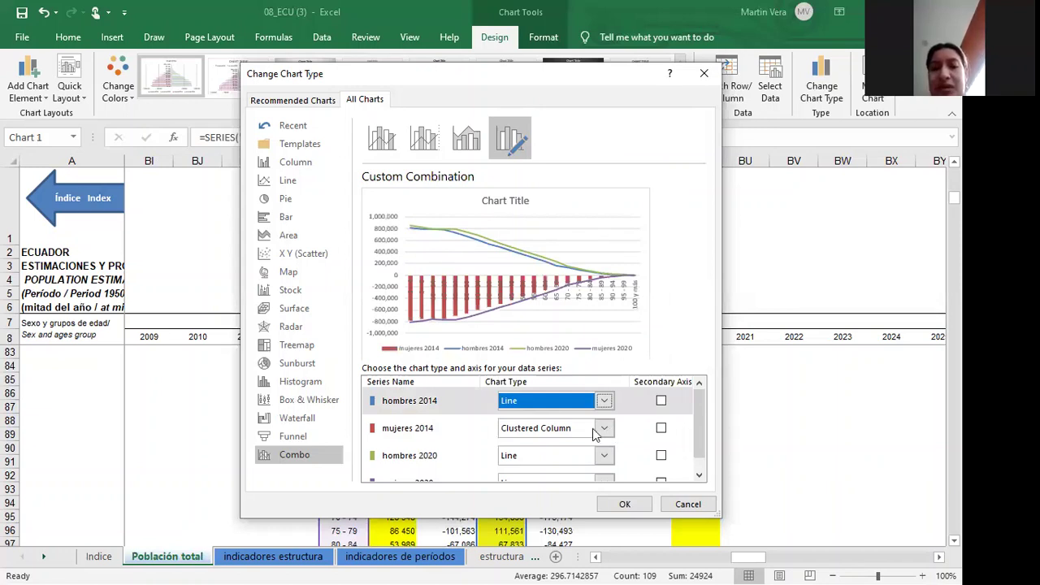
left_click(593, 428)
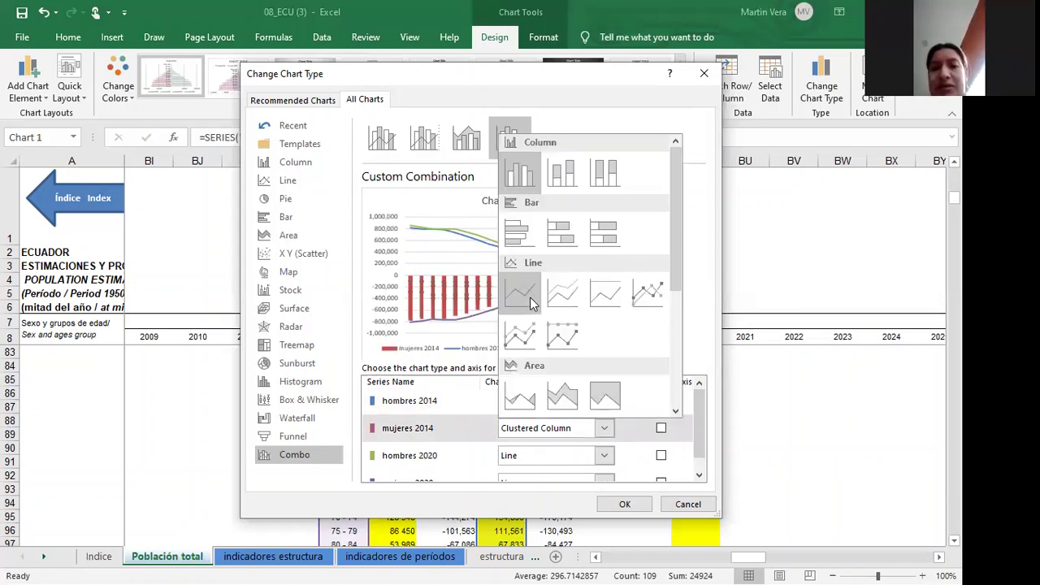
left_click(526, 340)
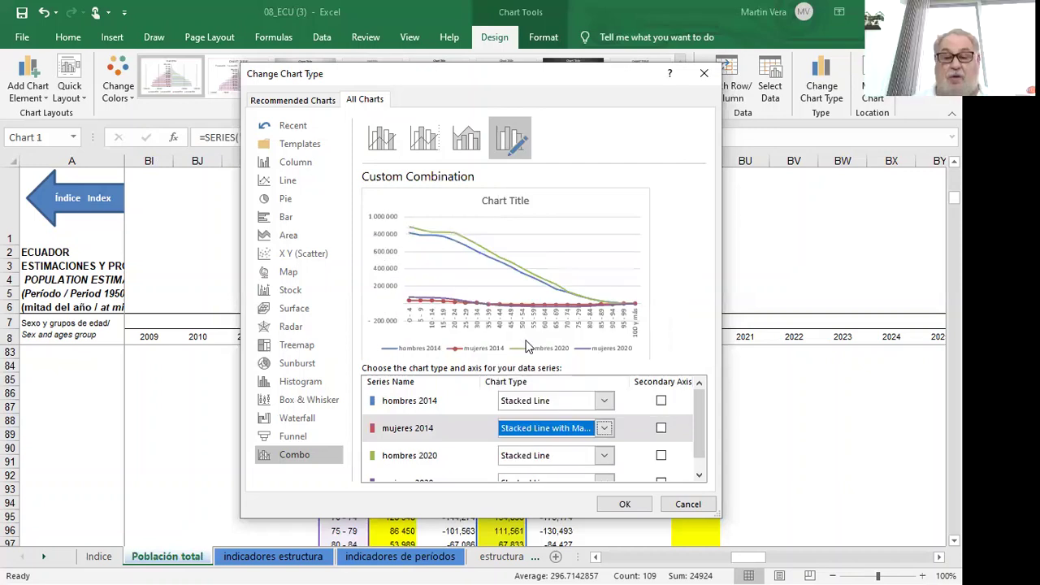
left_click(604, 429)
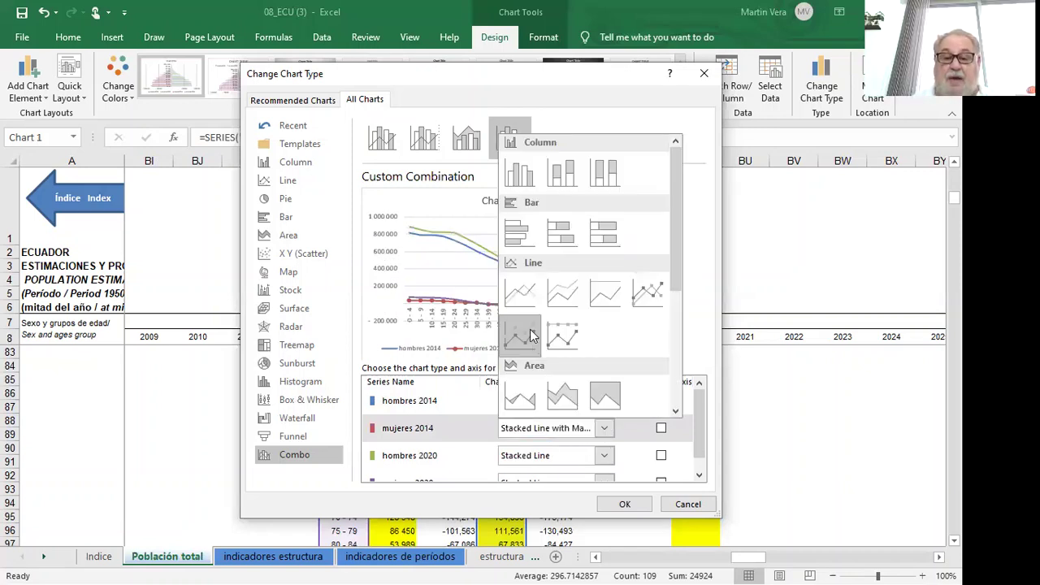
left_click(519, 289)
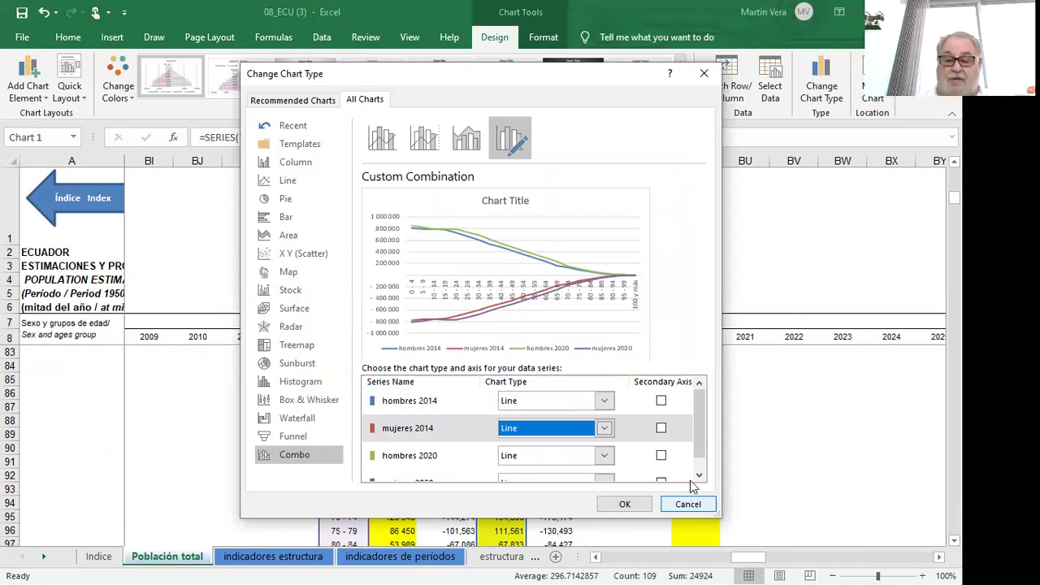
Step: Try the Clustered Bar type for the hombres 2020 and mujeres 2020 series
left_click_drag(701, 413, 702, 427)
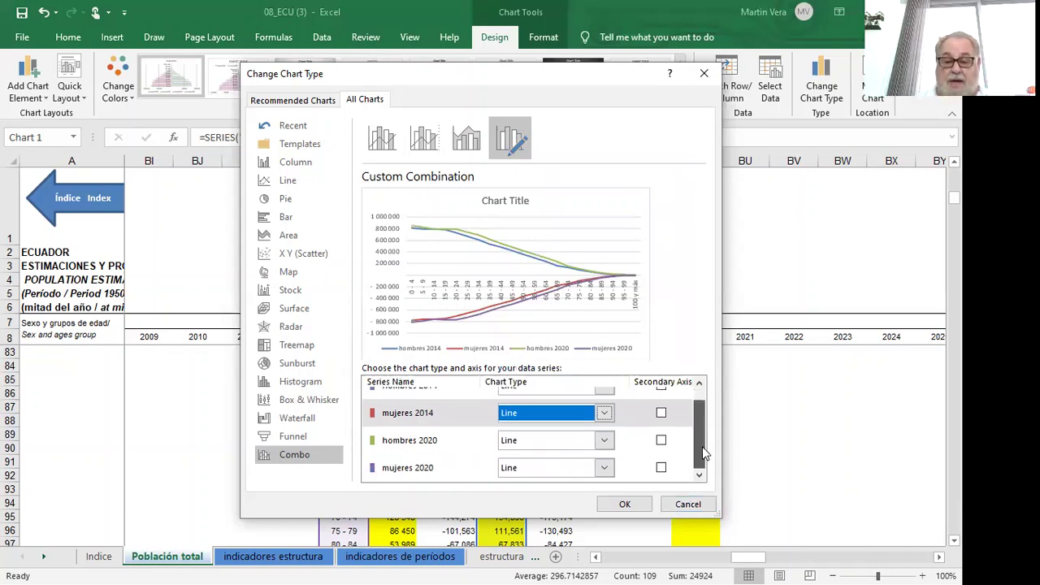
left_click(606, 440)
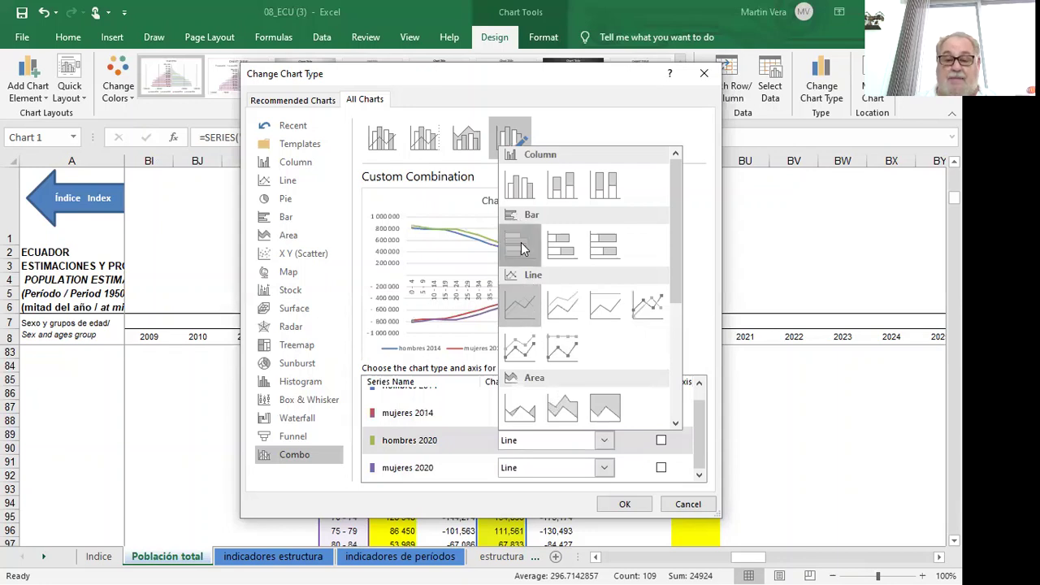
left_click(521, 245)
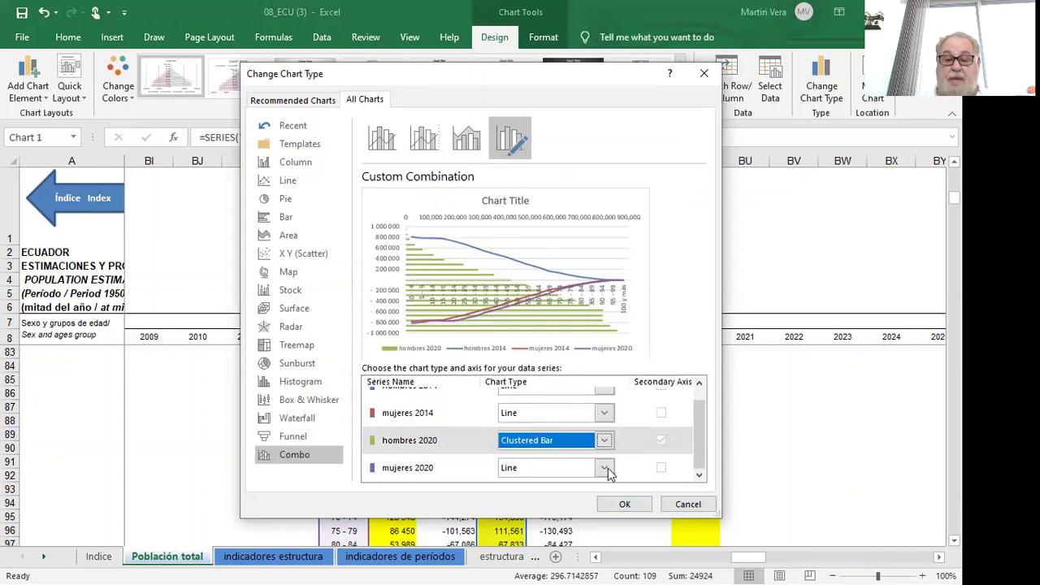
left_click(605, 468)
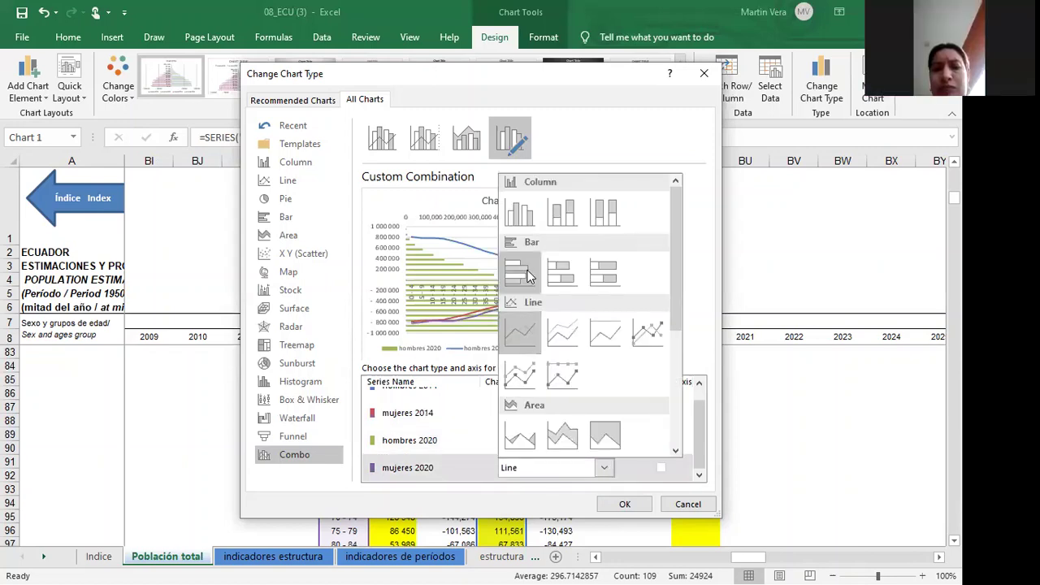
left_click(521, 274)
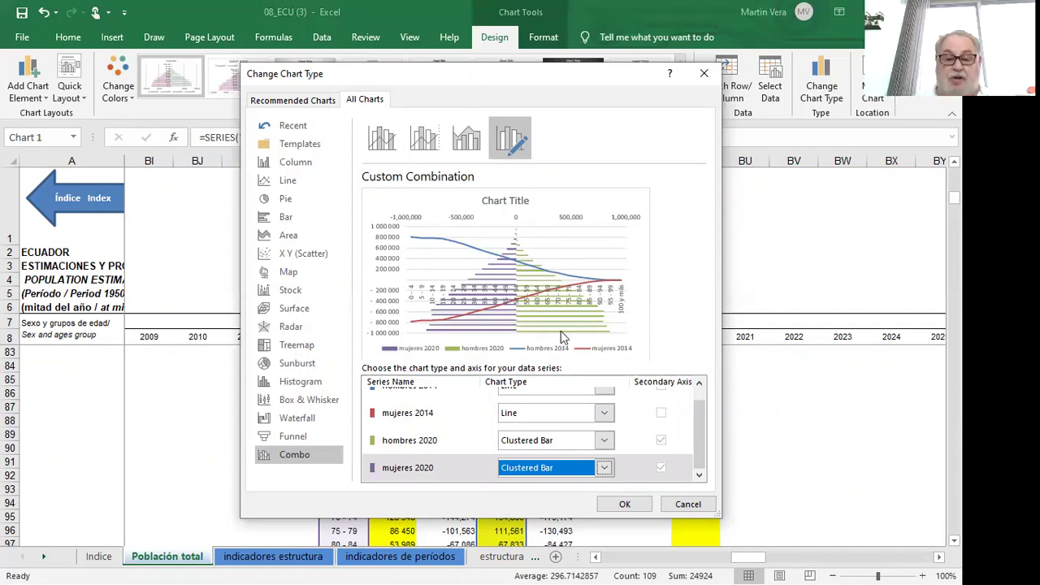
Step: Switch the mujeres 2014 and hombres 2014 series to Clustered Bar as well
left_click(604, 414)
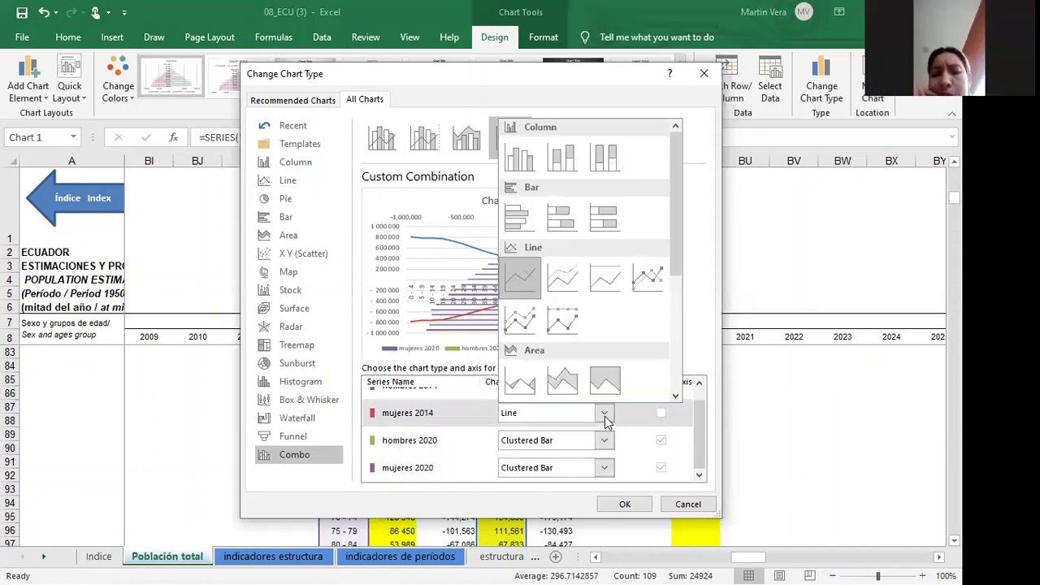
left_click(521, 219)
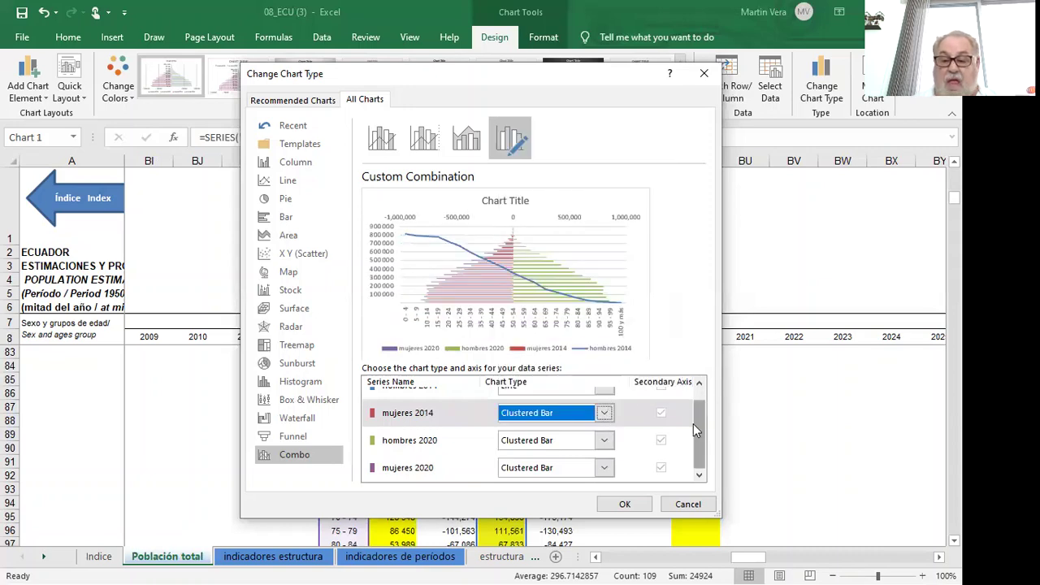
scroll(693, 424, "up", 1)
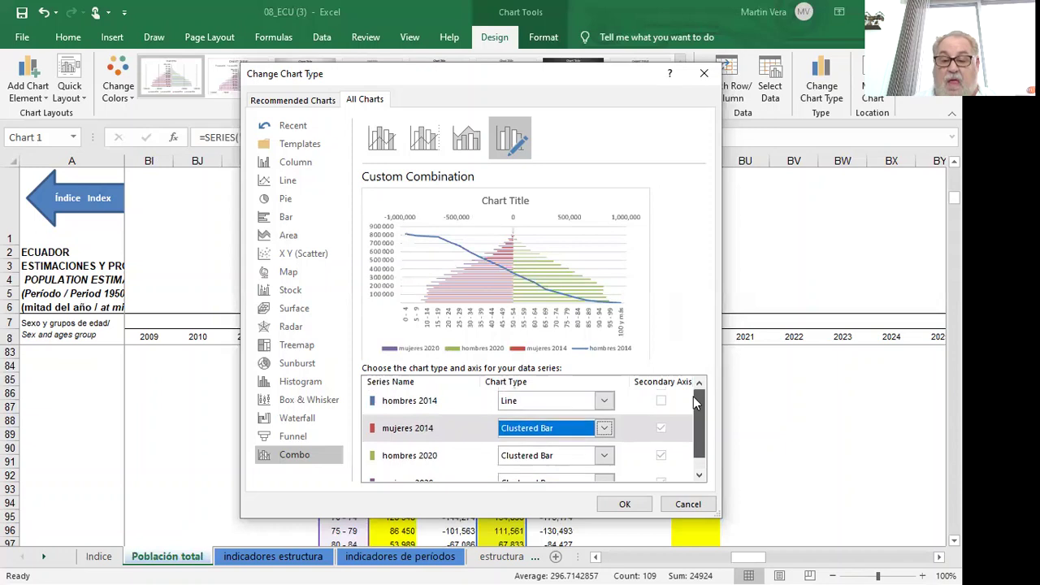
left_click(604, 403)
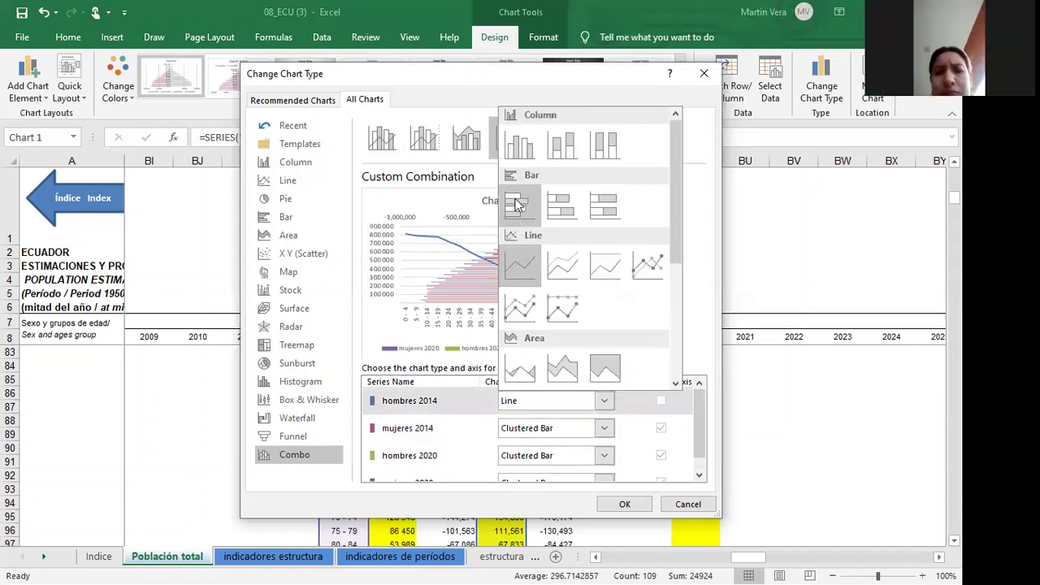
left_click(517, 206)
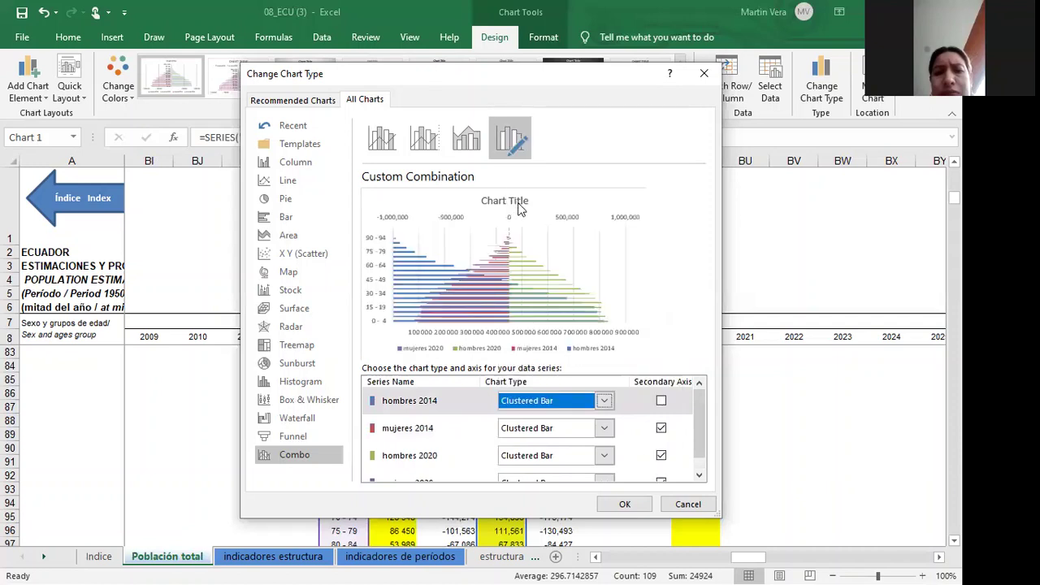
Step: Try the hombres 2014 series on and off the secondary axis, and close the chart type settings without applying them
left_click(661, 403)
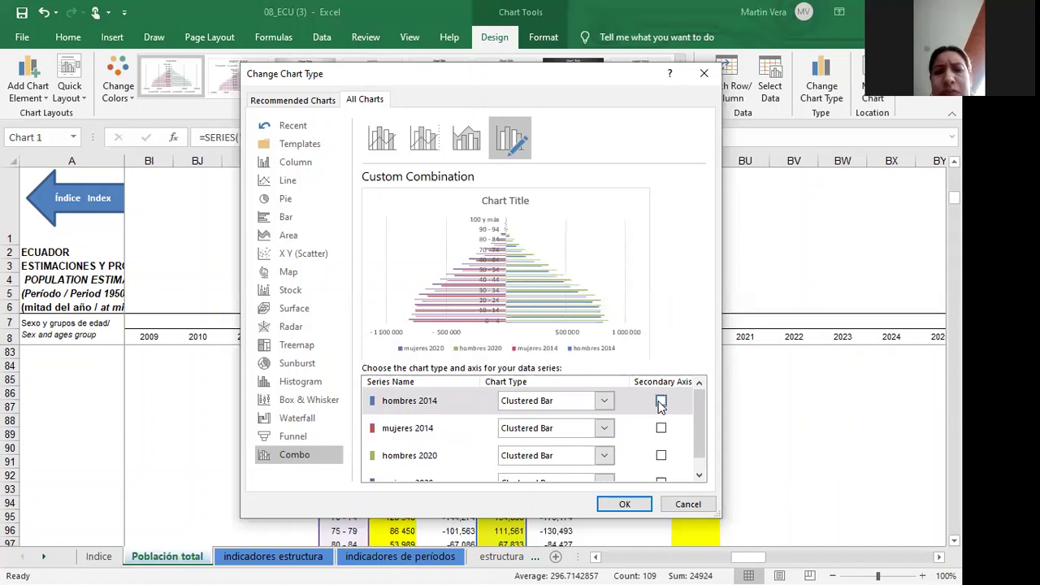
left_click(661, 404)
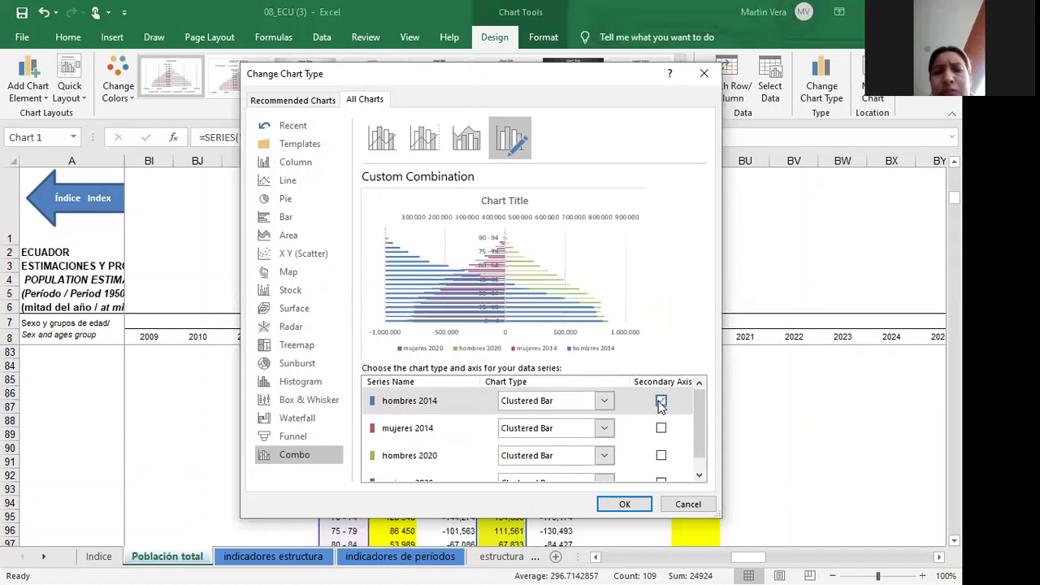
left_click(661, 403)
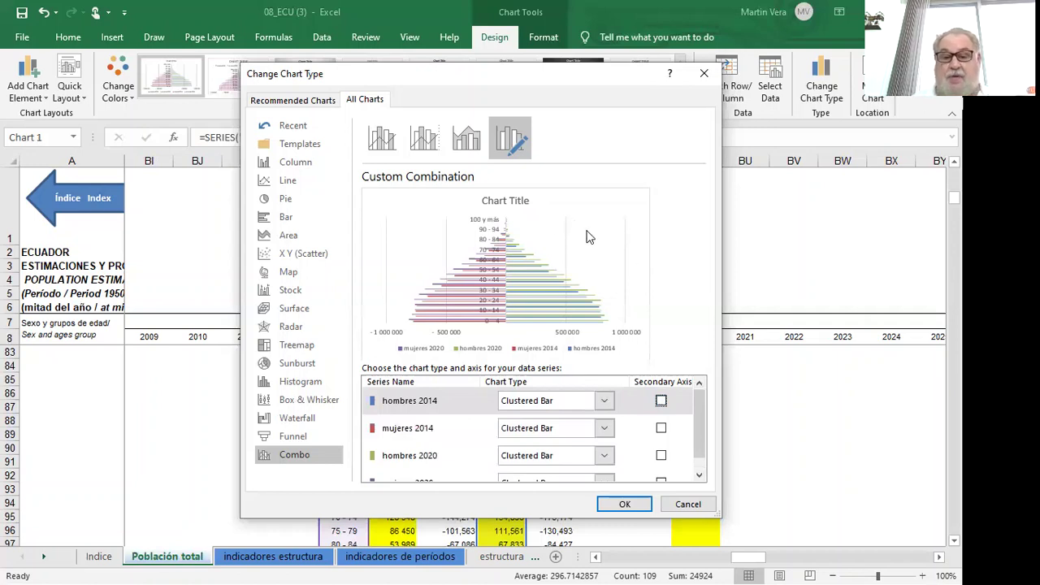
left_click(704, 74)
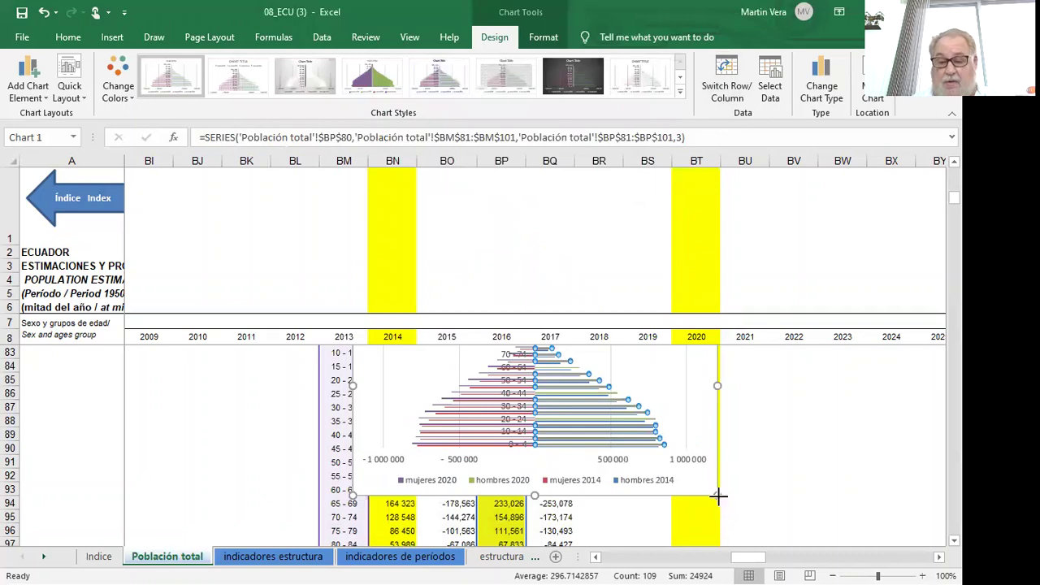
Step: Hide rows 2 to 6 and enlarge the pyramid chart so that it spans about columns BI to BU
left_click_drag(717, 495, 790, 524)
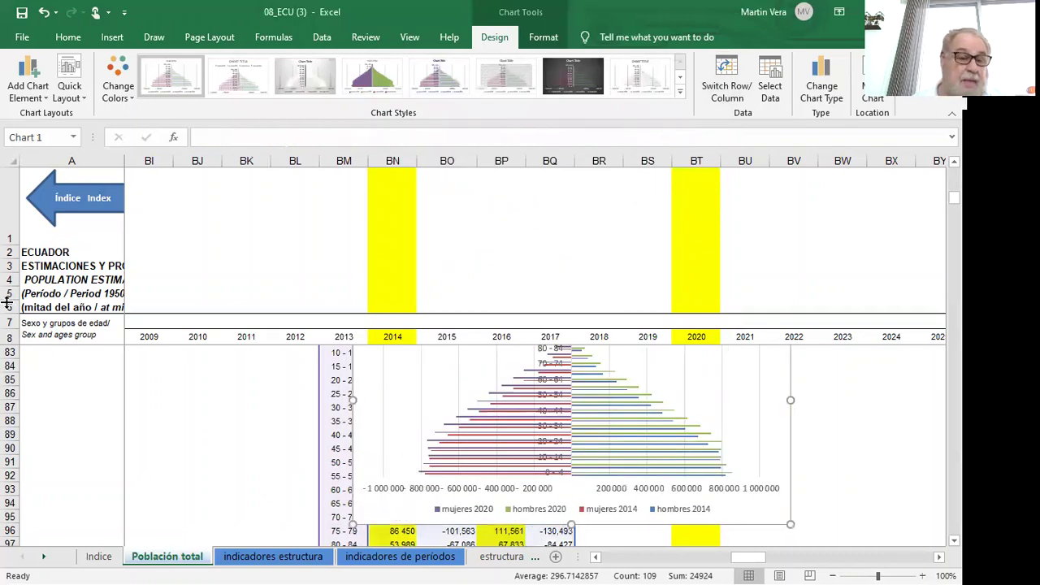
left_click_drag(14, 313, 12, 218)
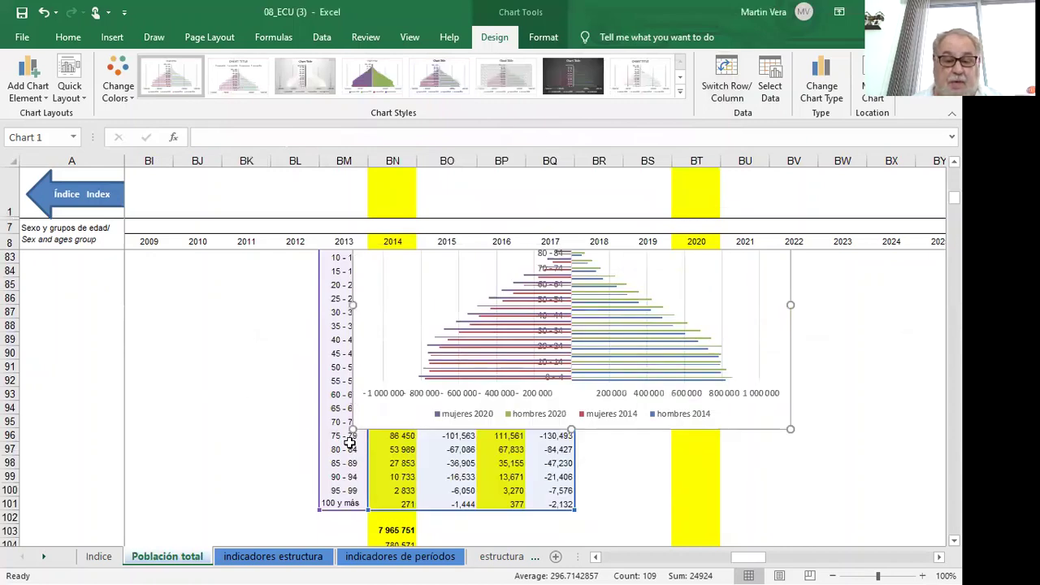
left_click_drag(356, 424, 156, 509)
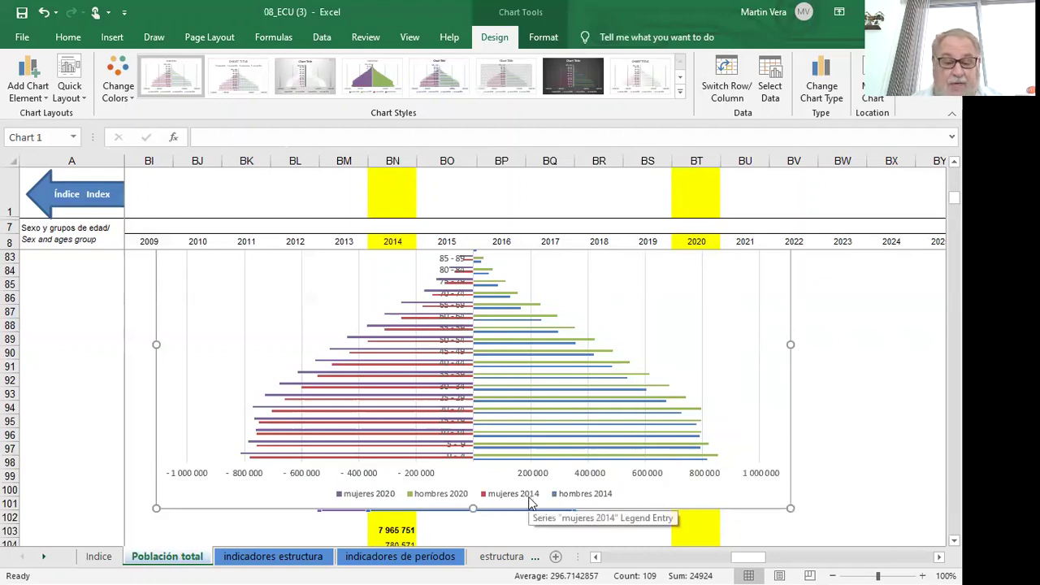
Step: Fill the mujeres 2014 bars with the standard red colour
left_click(308, 465)
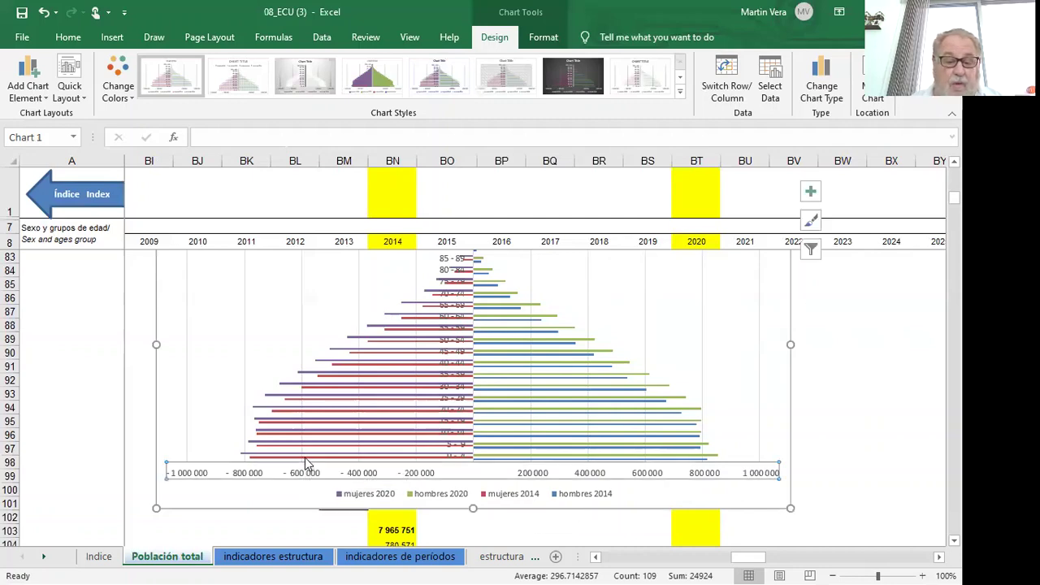
left_click(307, 463)
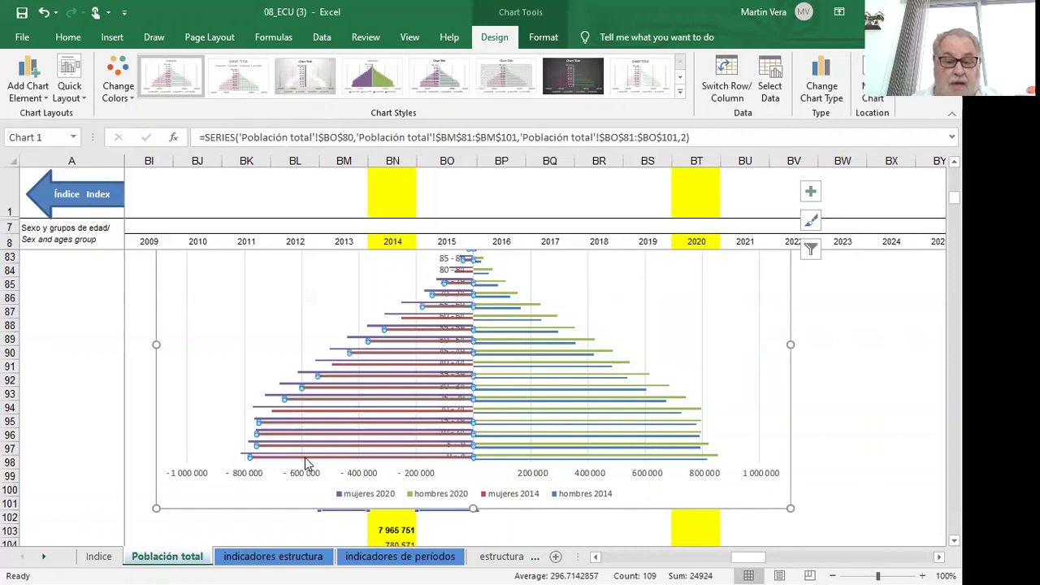
right_click(305, 463)
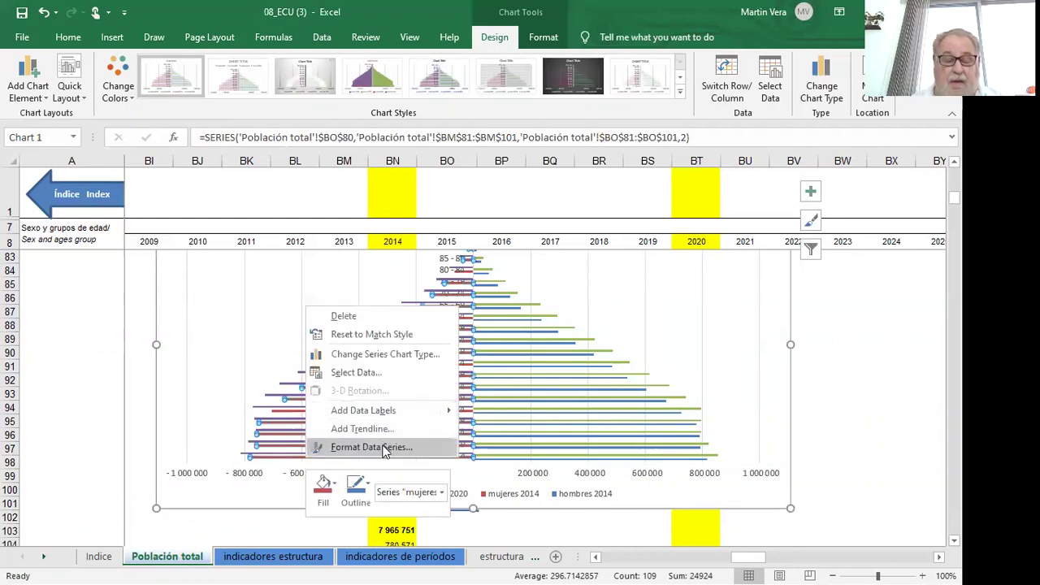
left_click(385, 449)
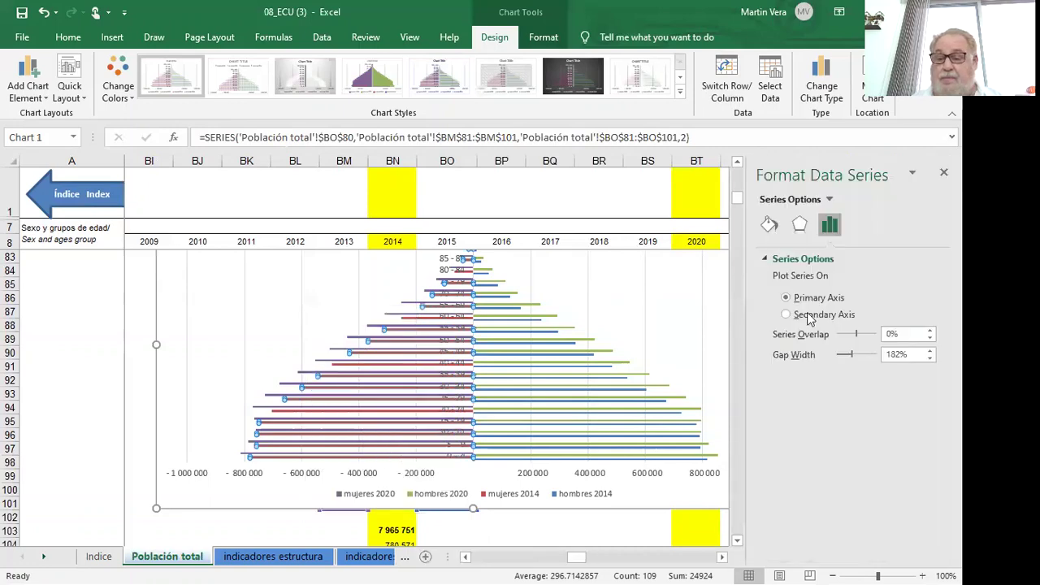
left_click(776, 227)
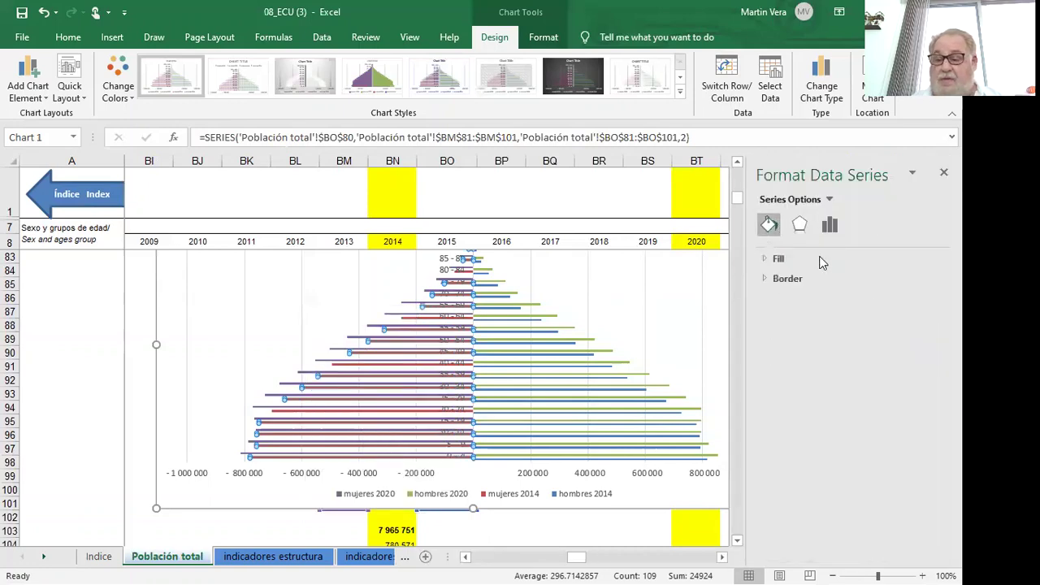
left_click(777, 258)
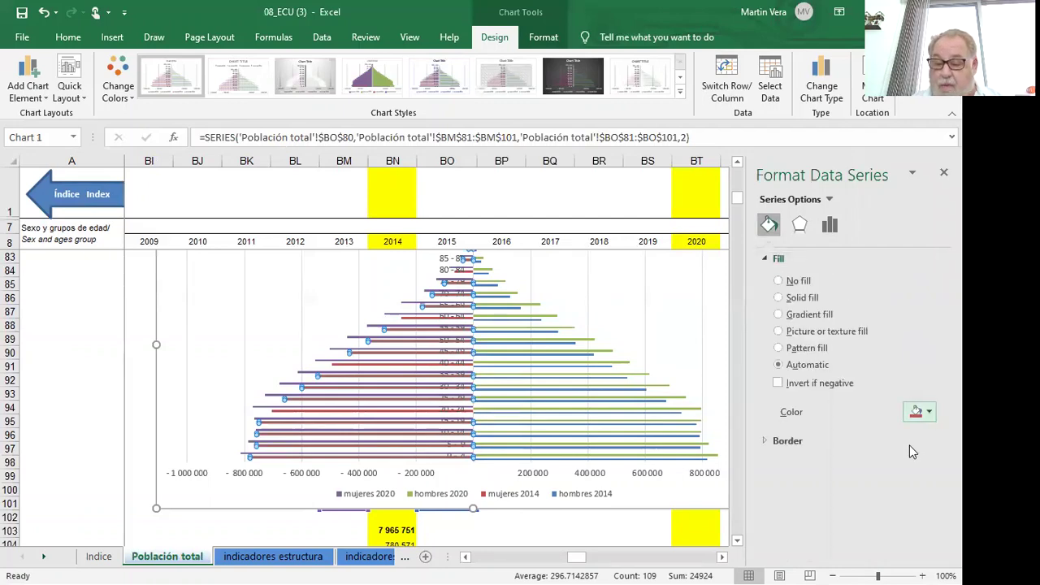
left_click(929, 413)
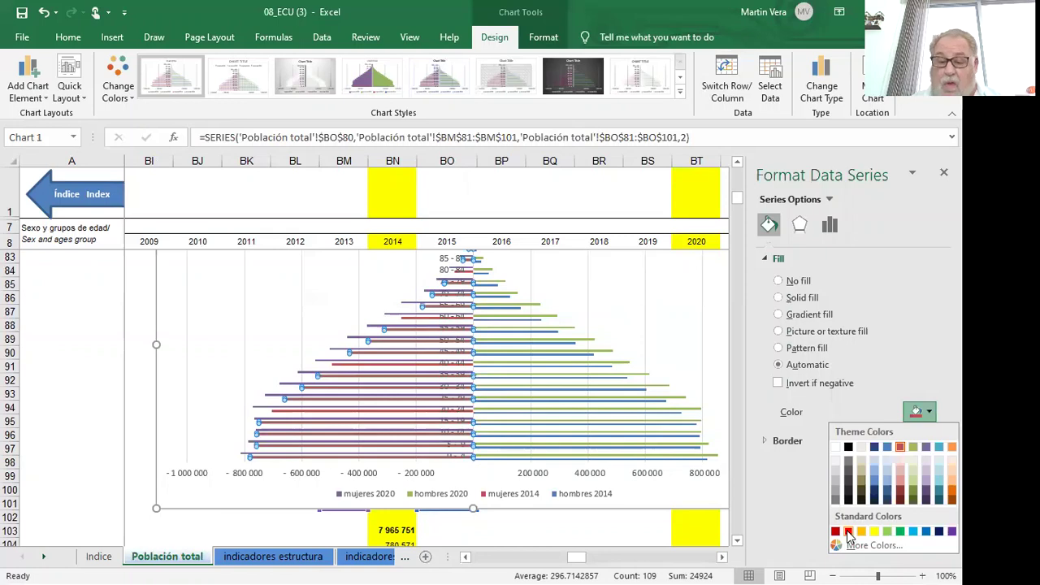
left_click(848, 533)
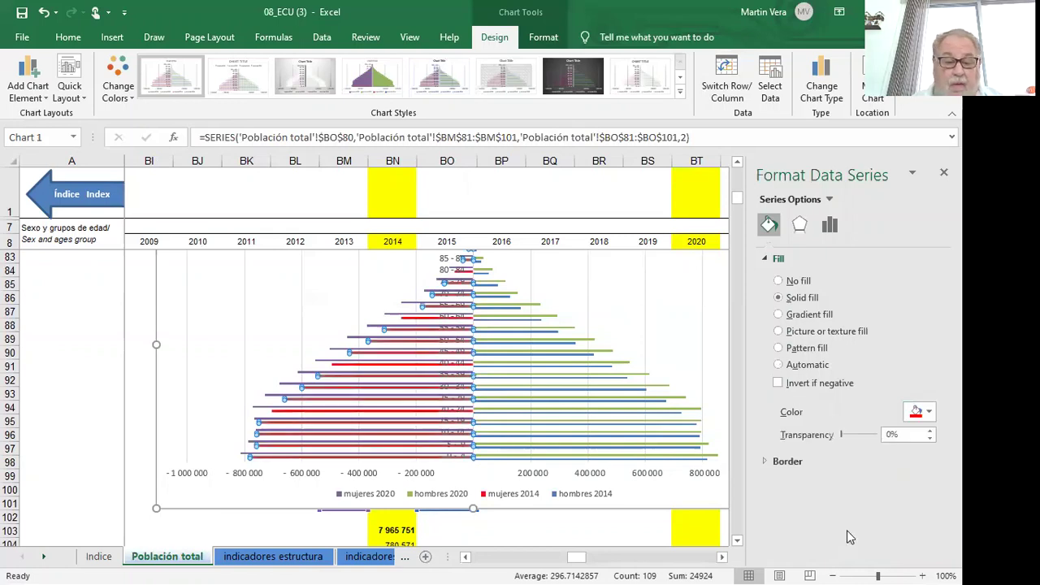
Step: Fill the hombres 2014 bars with the standard dark red colour
left_click(650, 467)
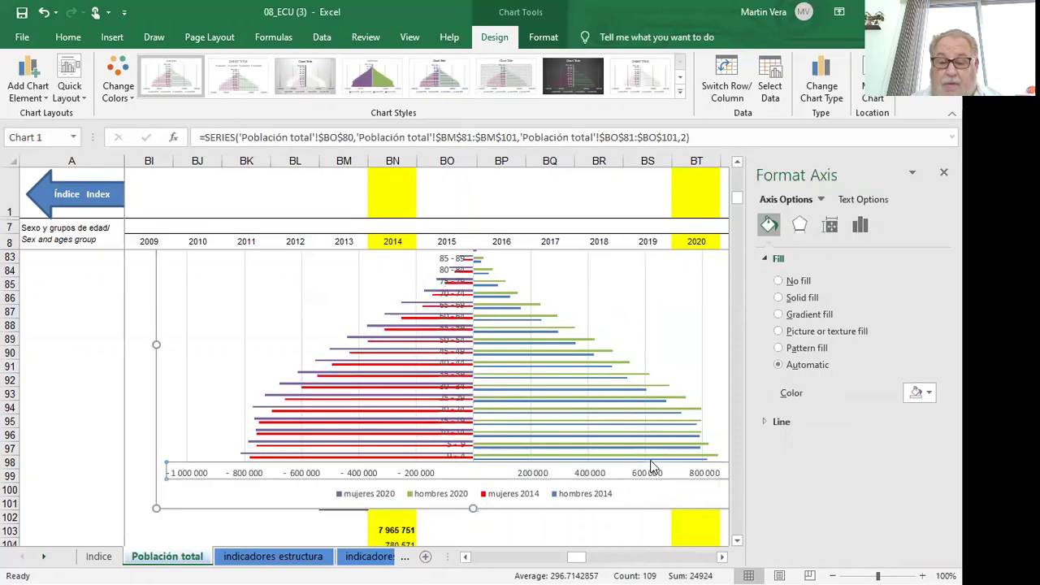
left_click(673, 421)
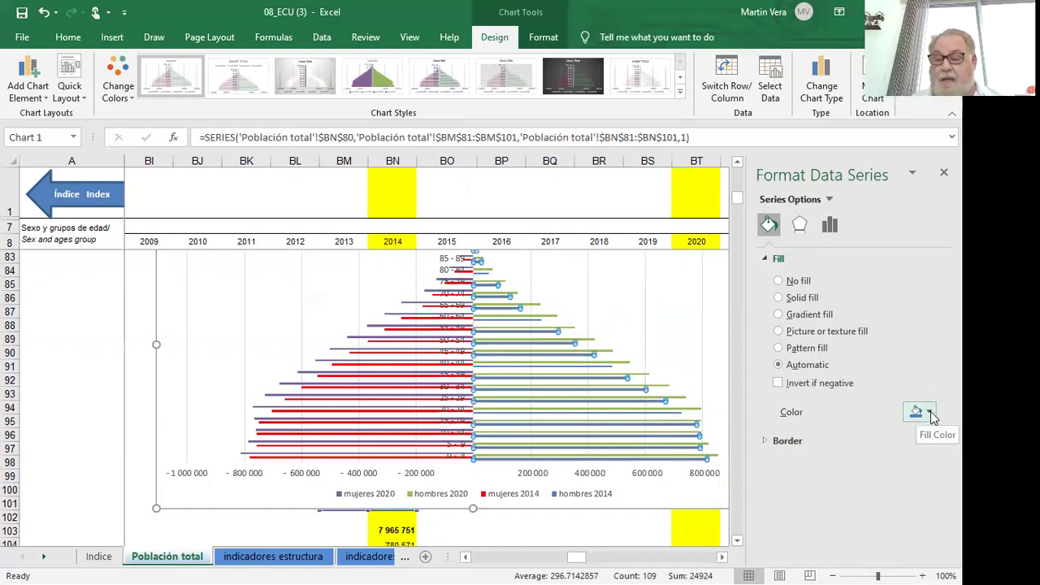
left_click(931, 413)
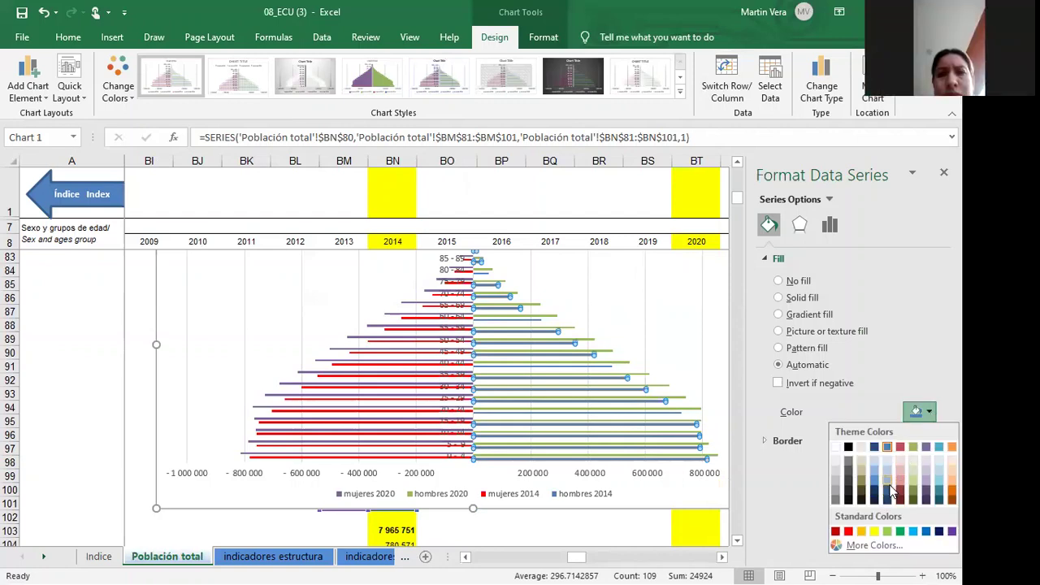
left_click(835, 532)
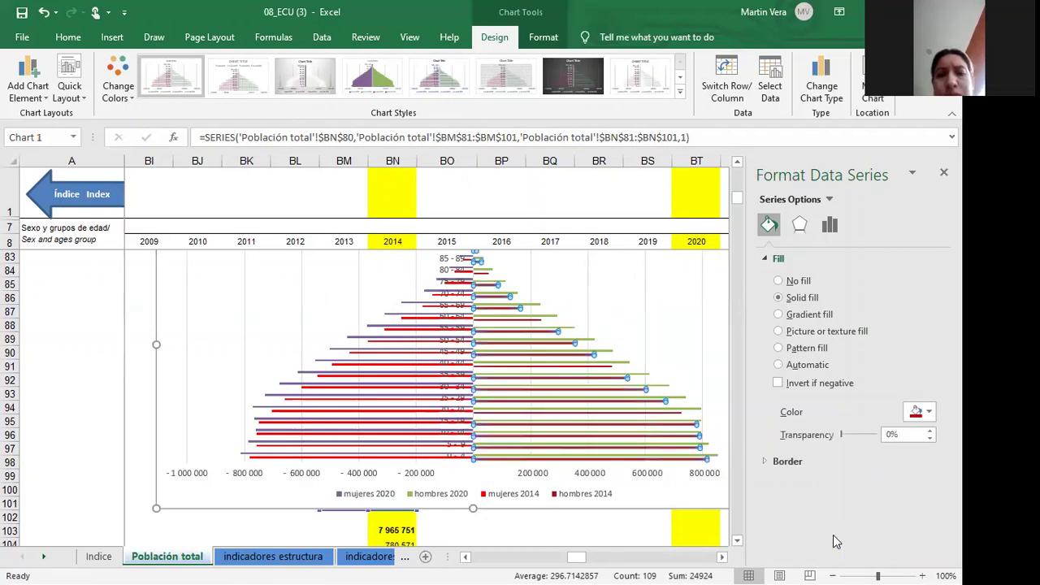
Step: Fill the hombres 2020 bars with the aqua theme colour and close the series formatting settings
left_click(622, 364)
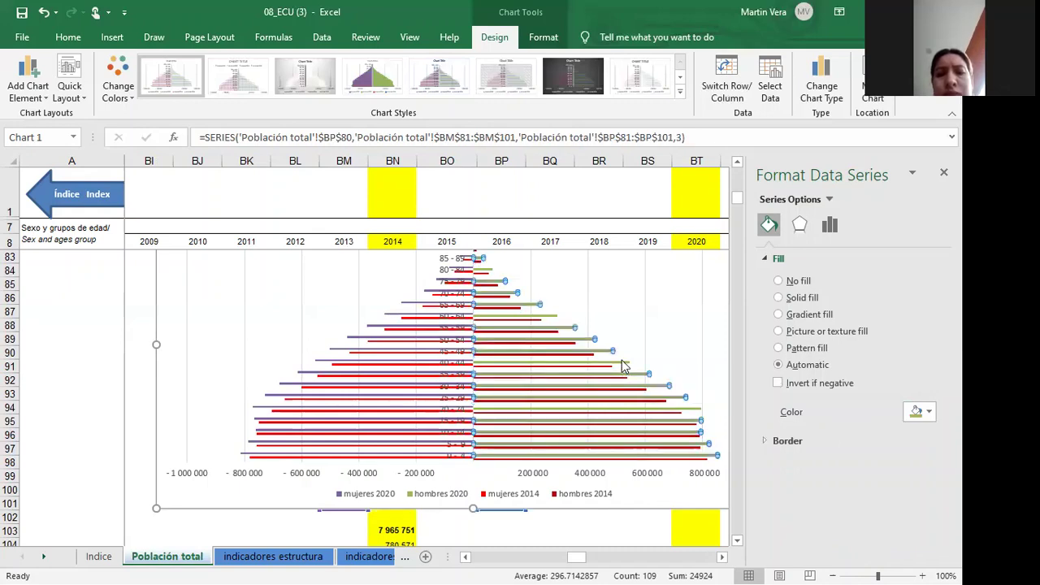
left_click(931, 415)
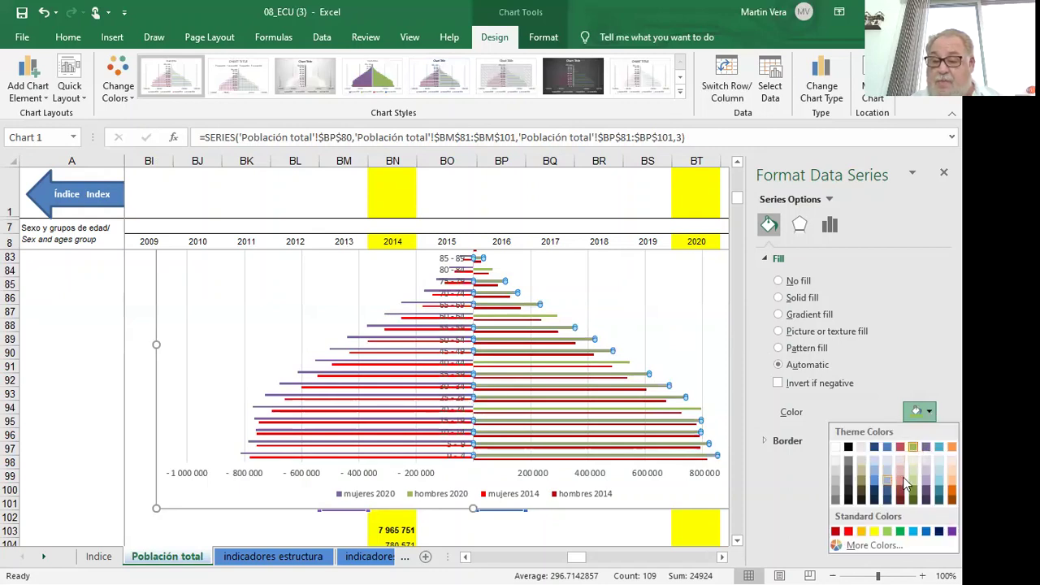
left_click(940, 452)
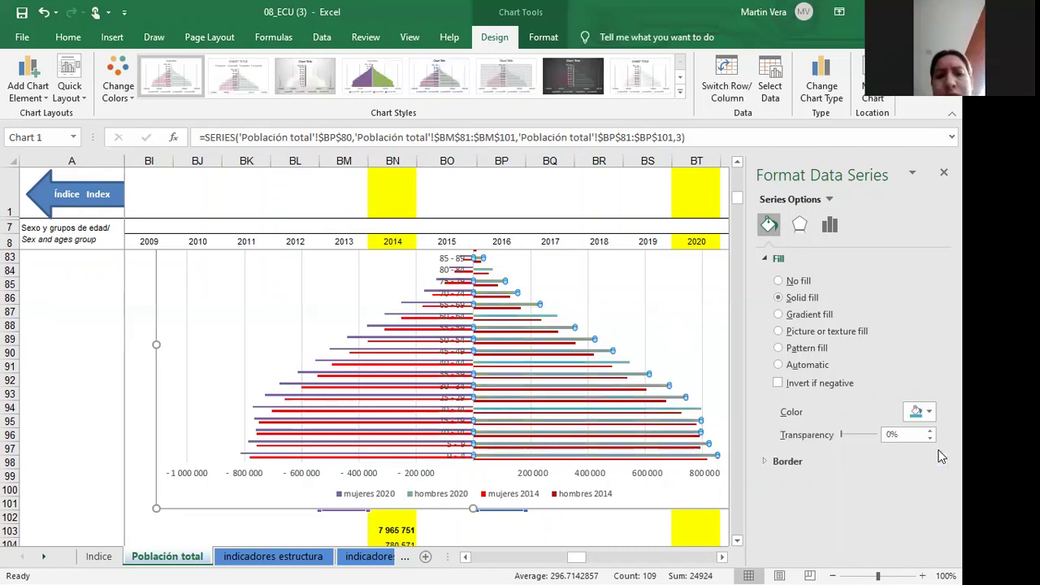
left_click(942, 175)
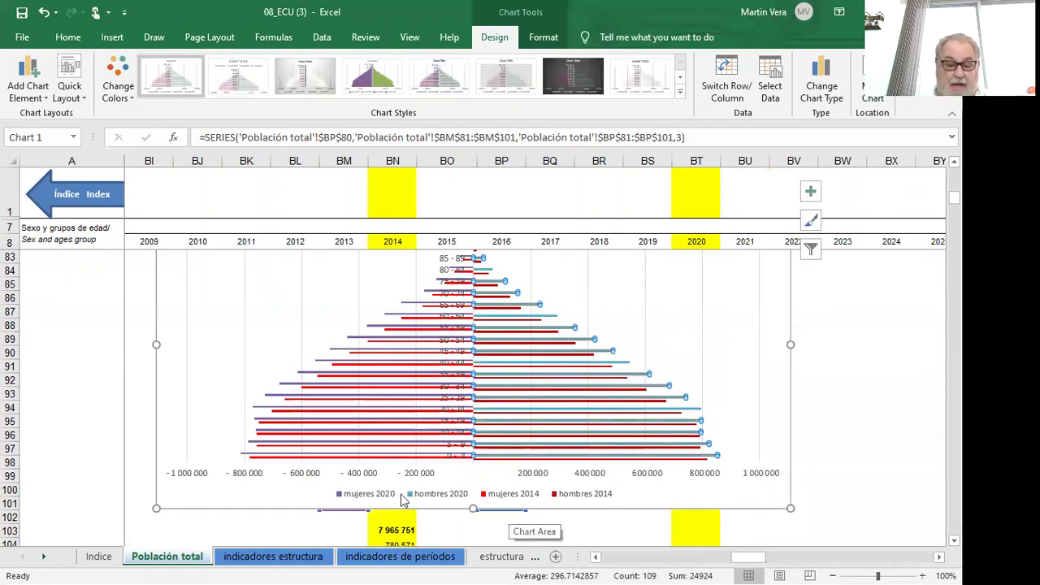
left_click(764, 348)
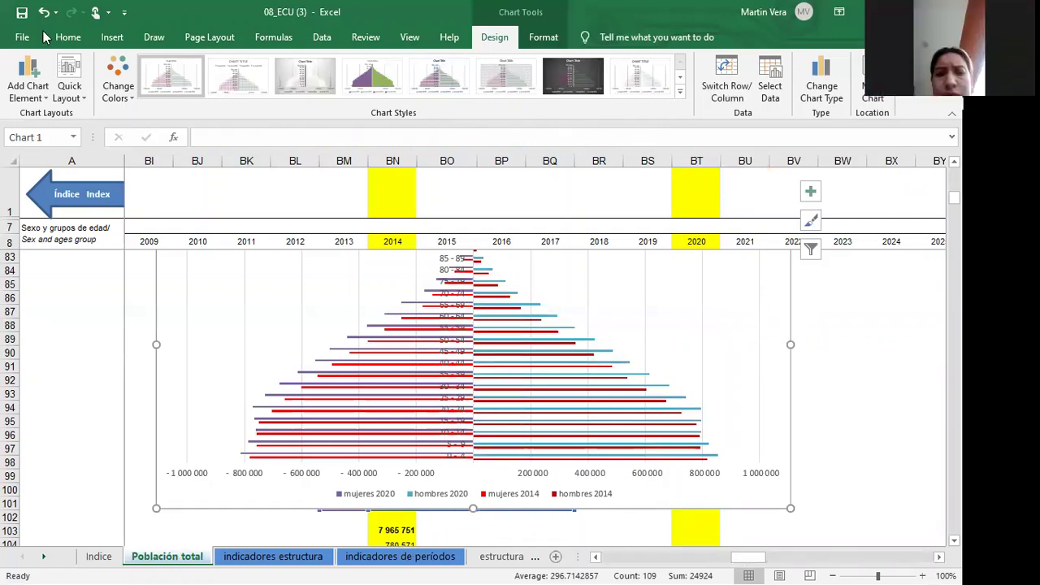
left_click(67, 37)
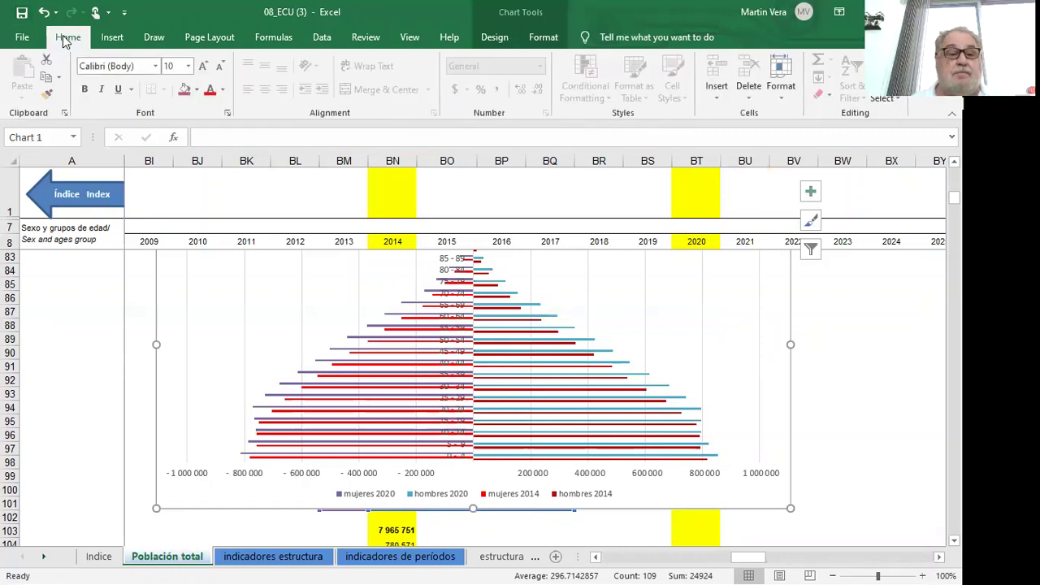
left_click(114, 37)
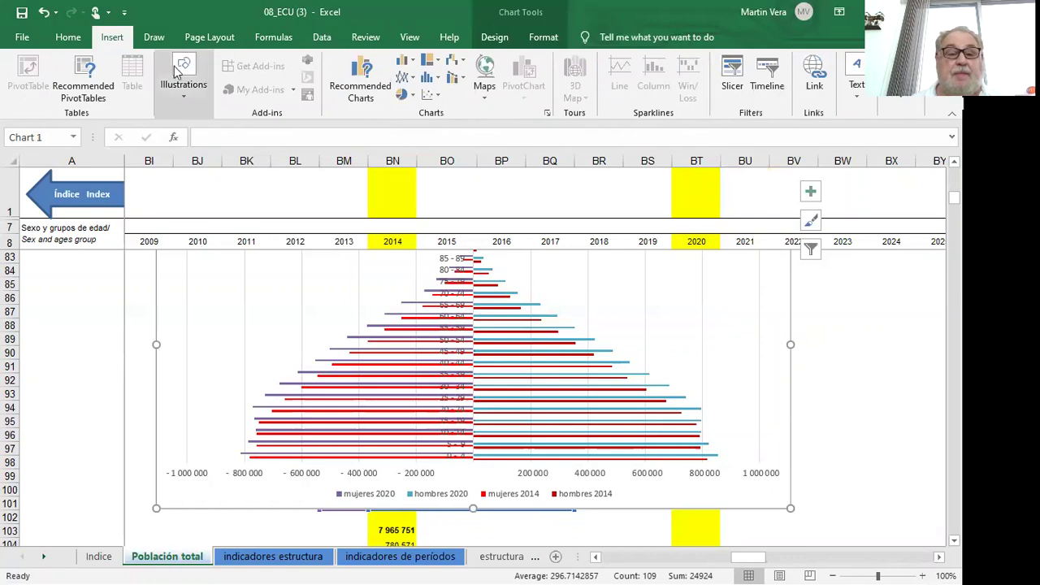
left_click(183, 79)
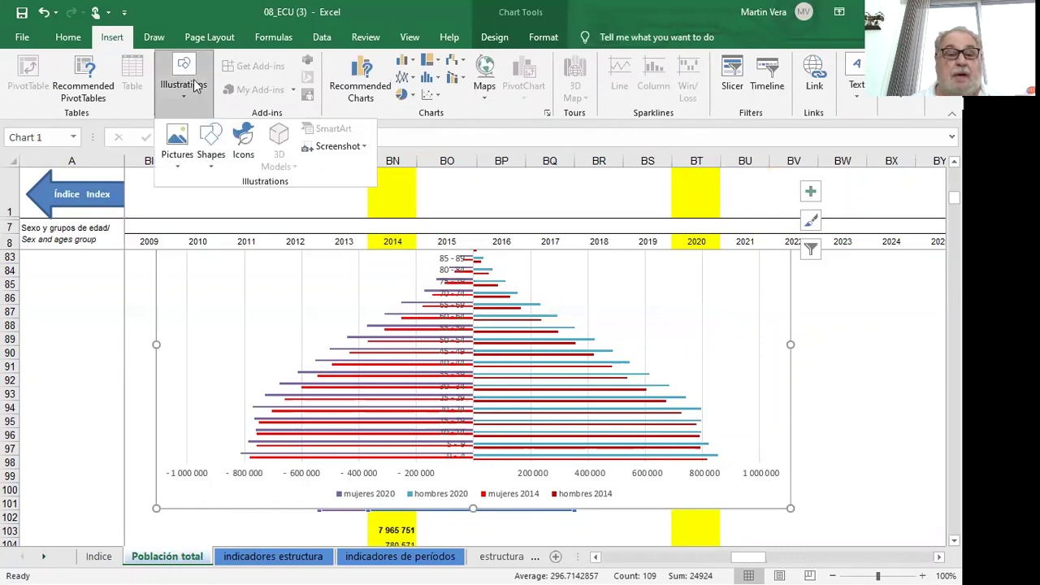
left_click(211, 138)
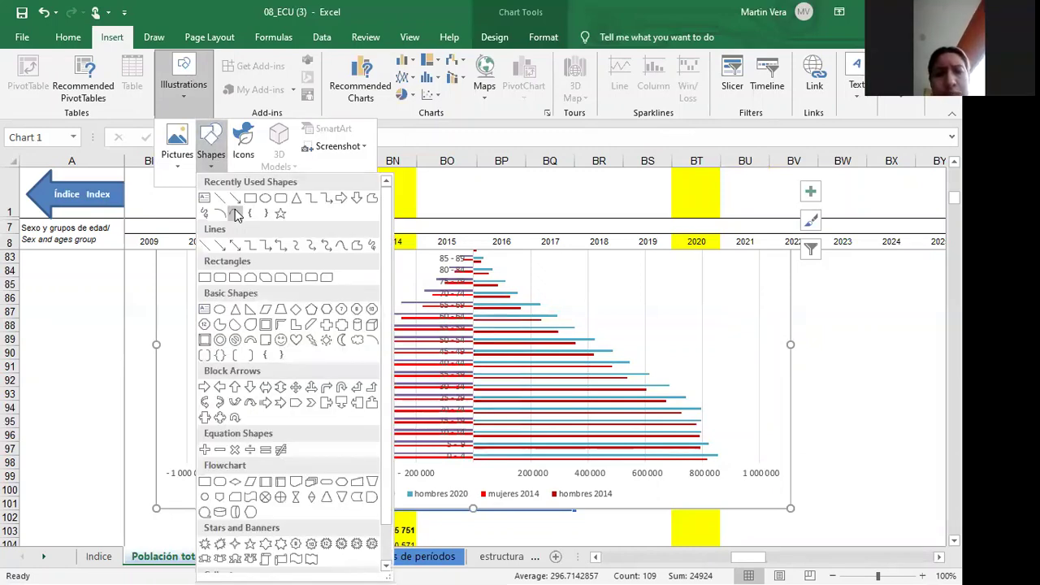
left_click(235, 213)
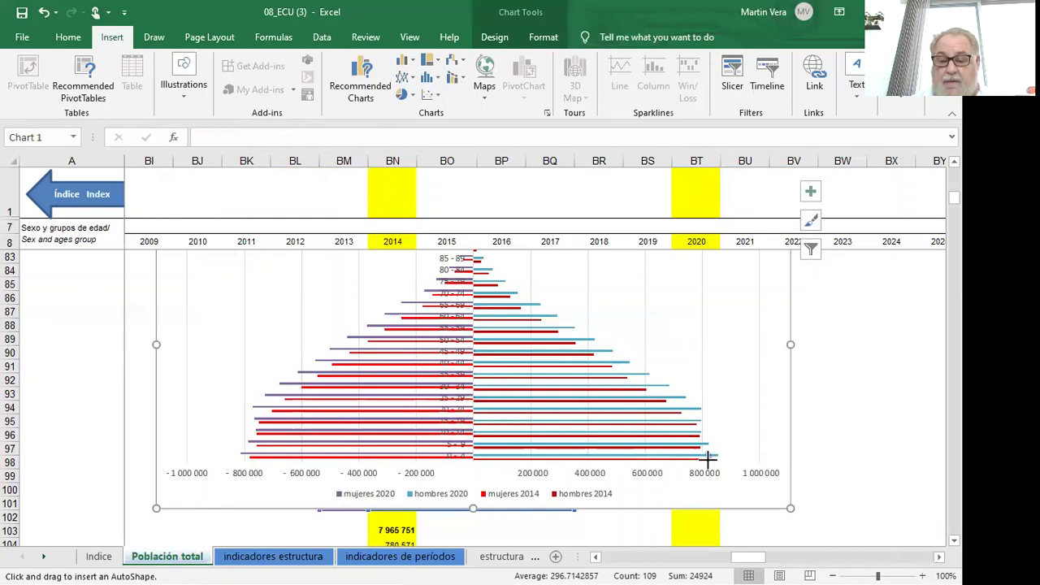
mouse_move(726, 465)
left_mouse_down()
mouse_move(379, 239)
mouse_move(517, 364)
mouse_move(701, 372)
mouse_move(703, 336)
left_mouse_up()
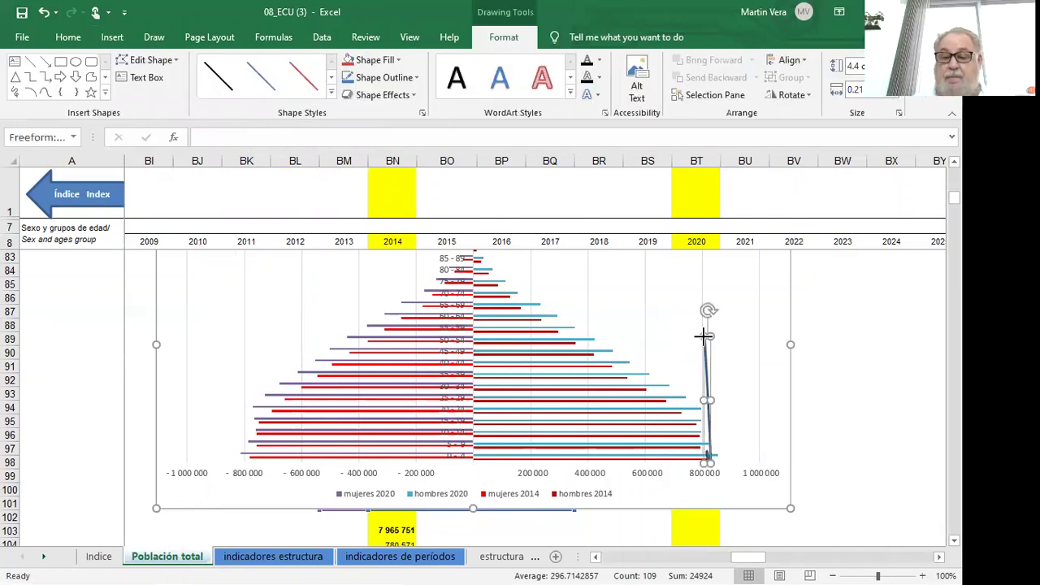
right_click(703, 336)
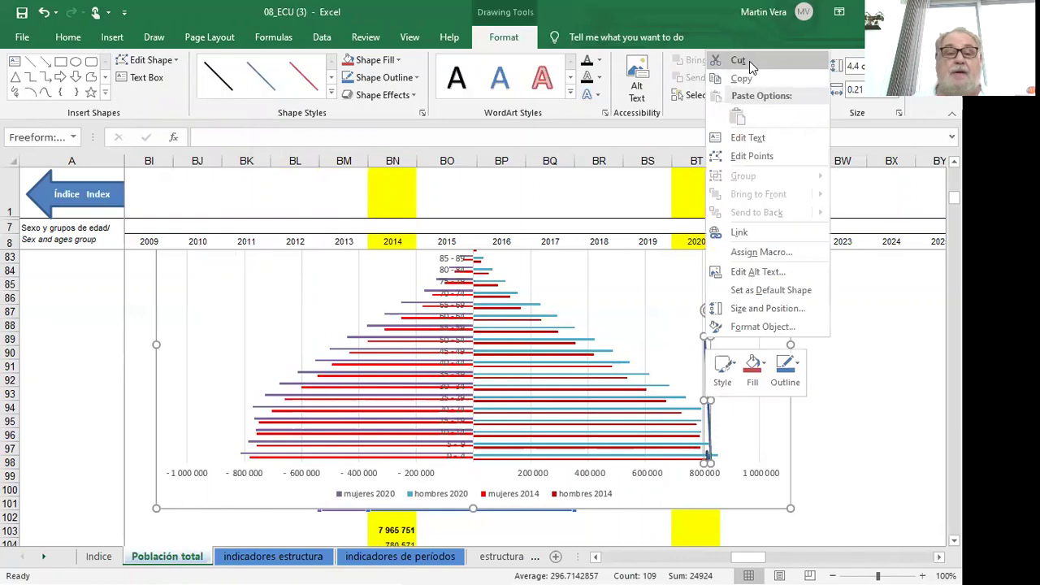
left_click(749, 61)
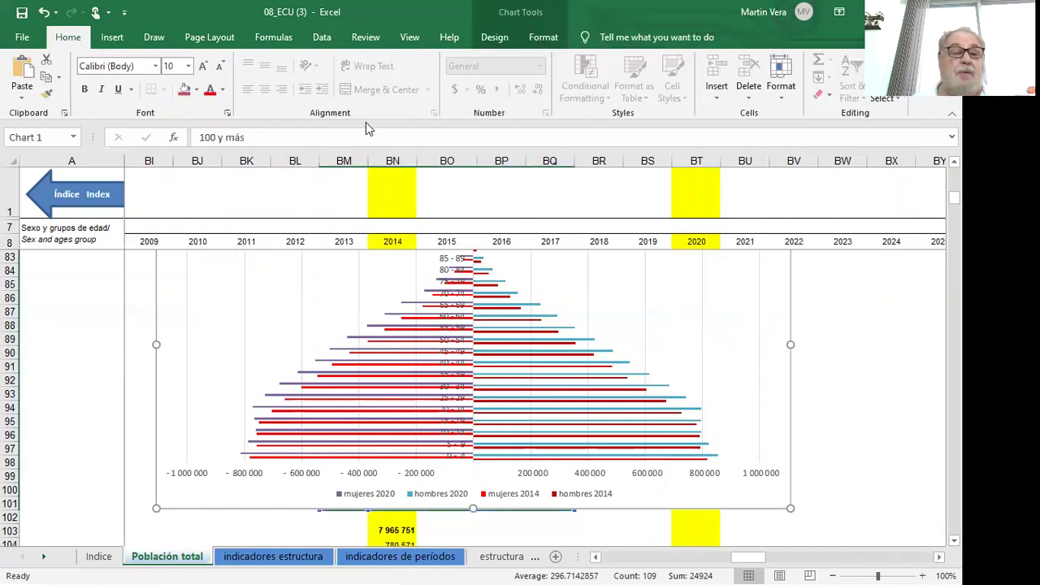
Step: Draw a Curve shape along the ends of the hombres 2014 bars, from ages 0 - 4 up to about 85 - 89
left_click(113, 38)
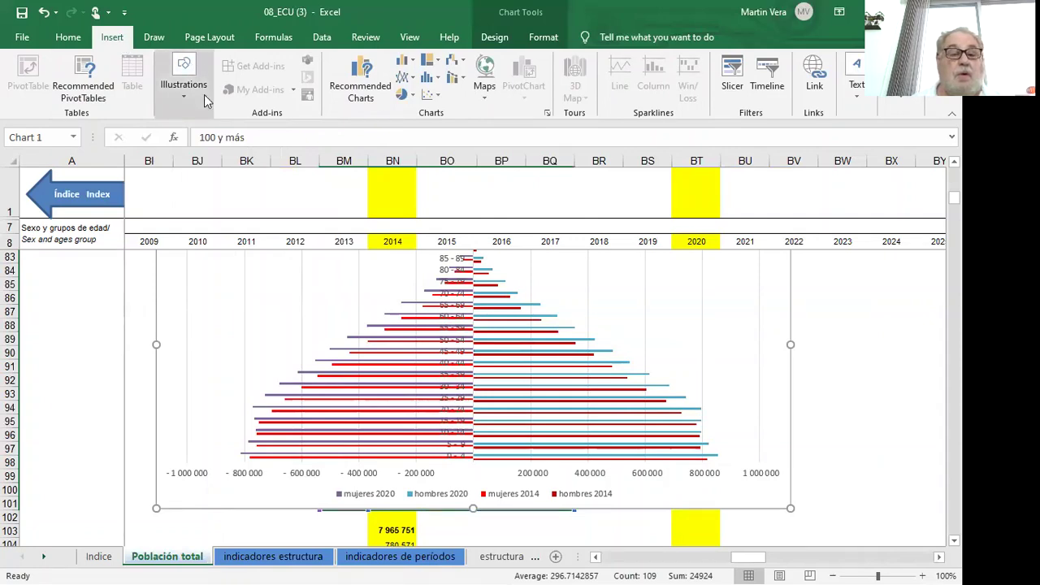
left_click(202, 91)
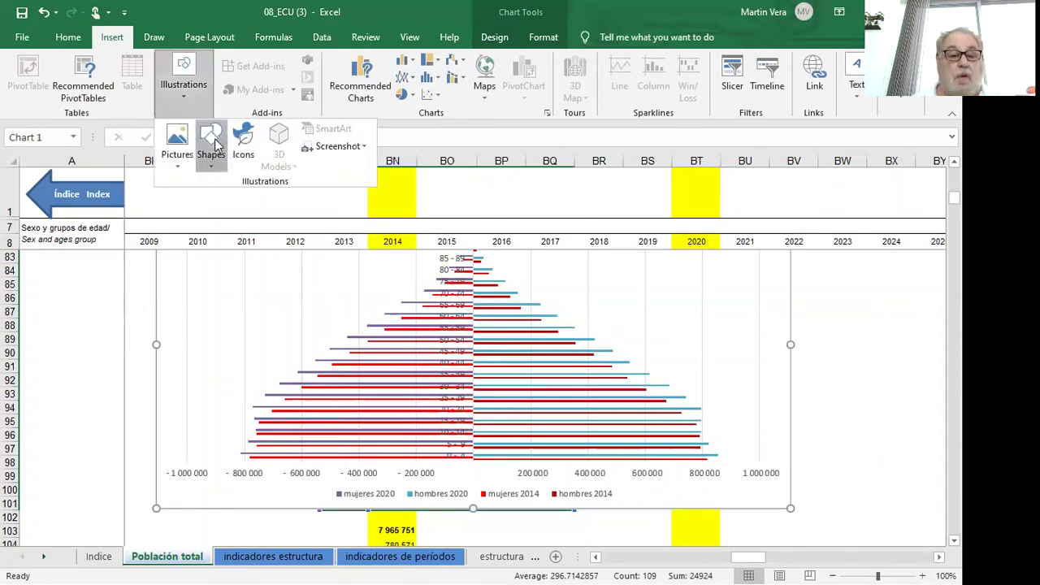
left_click(217, 145)
left_click(235, 214)
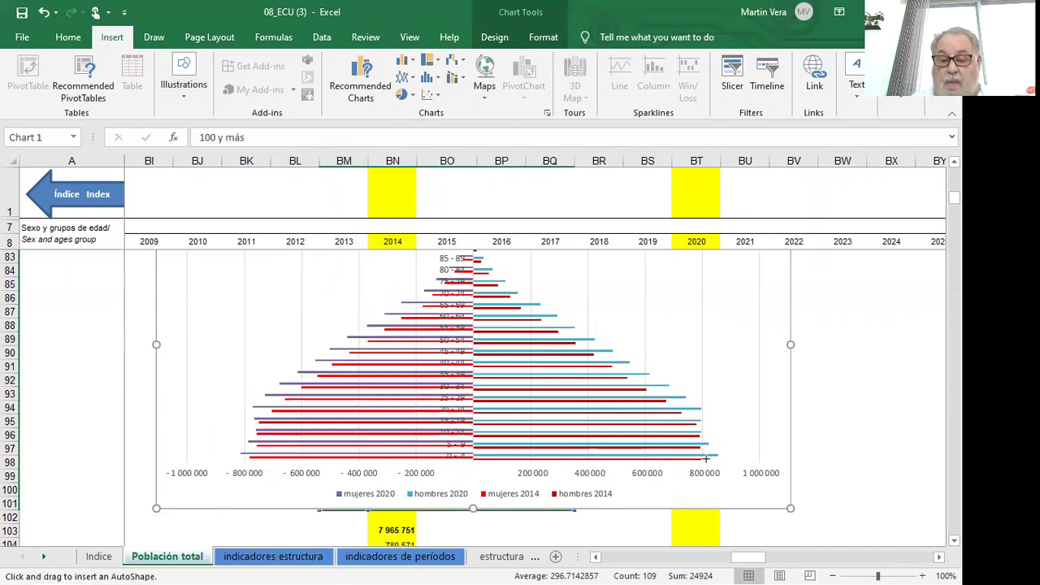
mouse_move(706, 459)
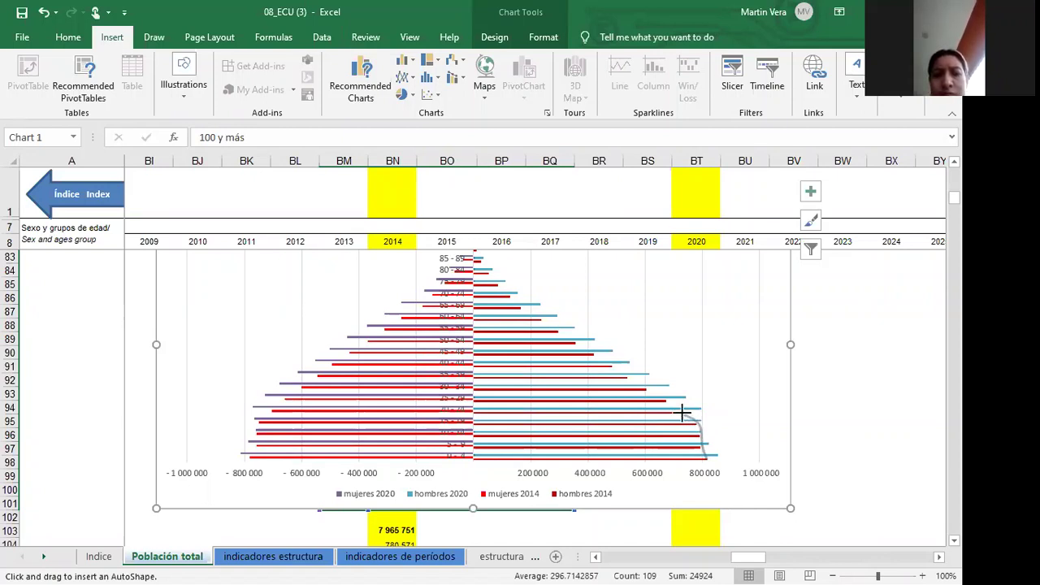
mouse_move(682, 412)
left_mouse_down()
mouse_move(501, 292)
mouse_move(476, 254)
left_mouse_up()
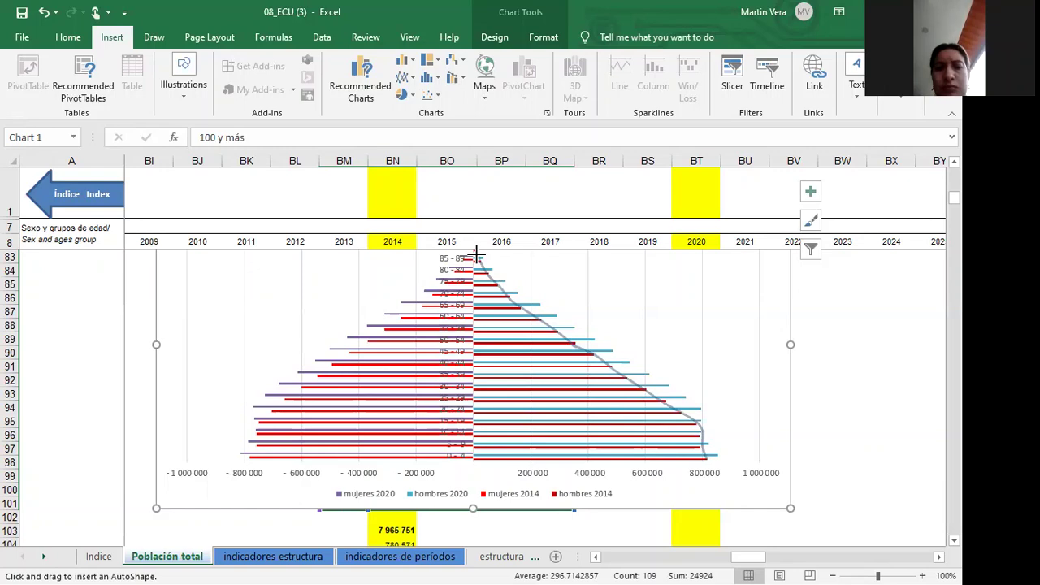
left_click_drag(476, 254, 476, 255)
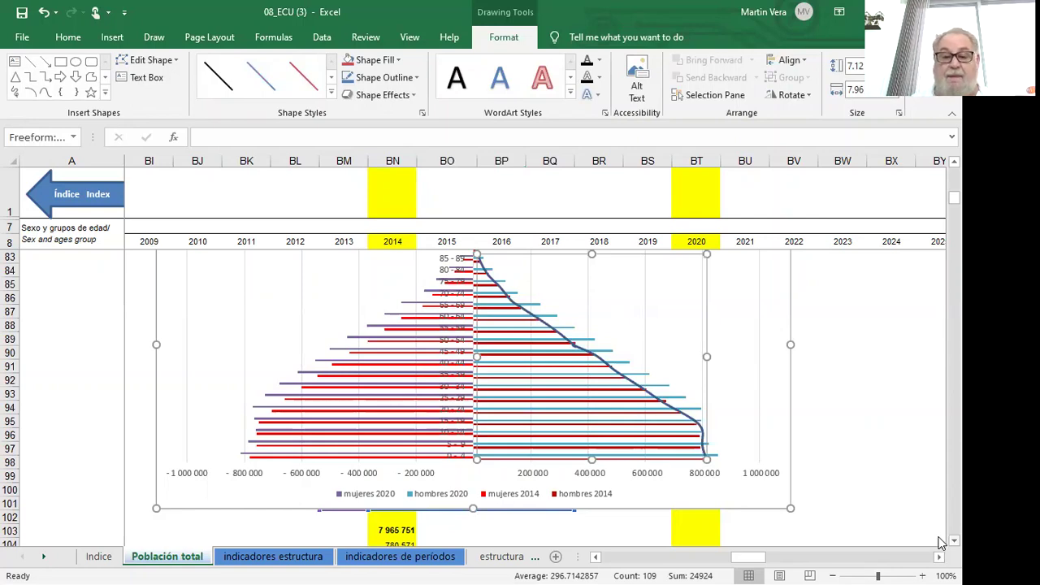
Step: Move the pyramid chart down the sheet so that its lower edge sits at about row 116
scroll(940, 543, "down", 1)
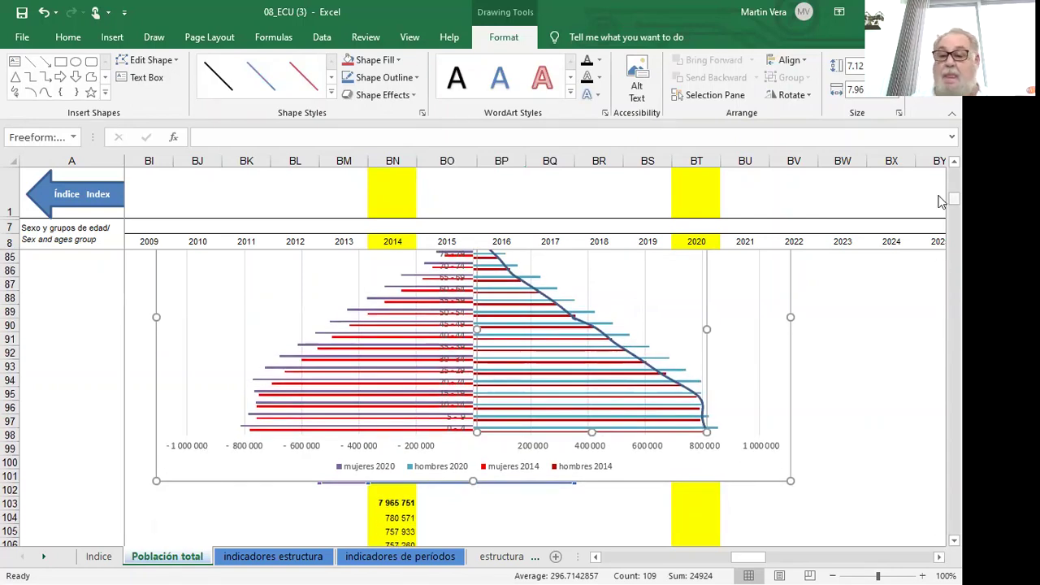
left_click_drag(940, 201, 905, 209)
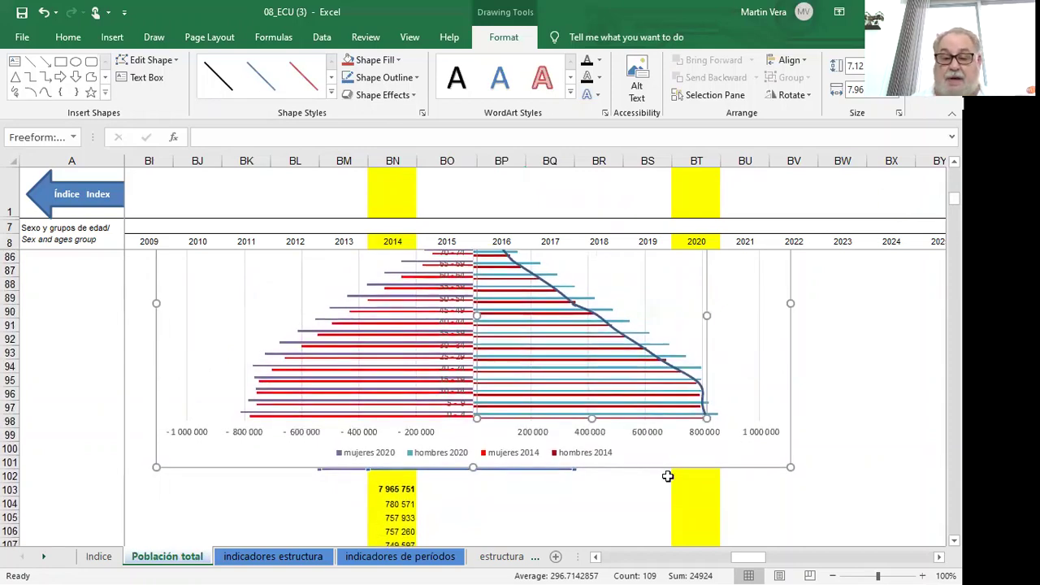
left_click_drag(651, 457, 681, 529)
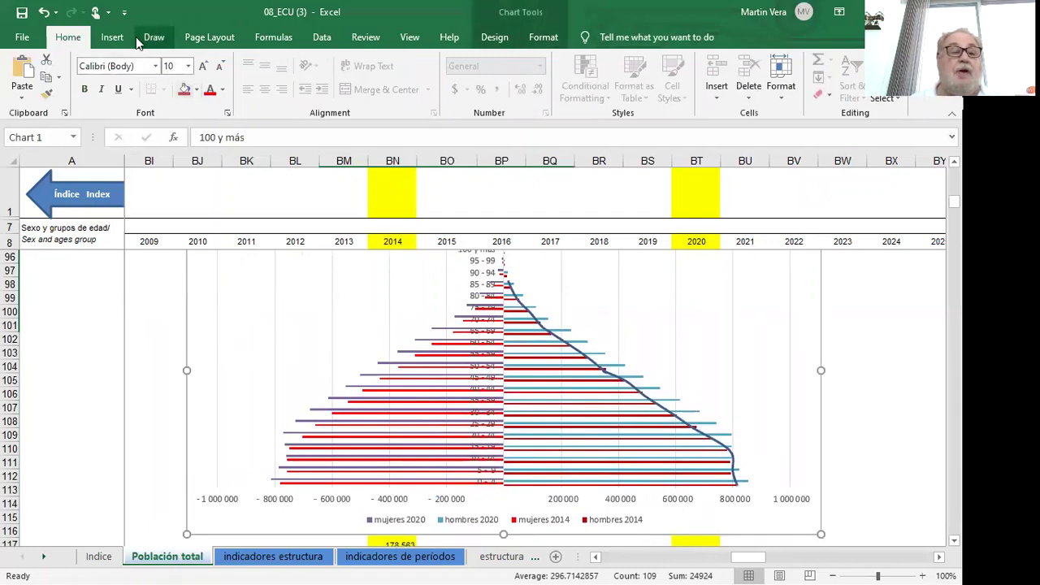
Step: Draw a Curve shape along the ends of the mujeres 2014 bars, from ages 0 - 4 up to about 95 - 99
left_click(111, 36)
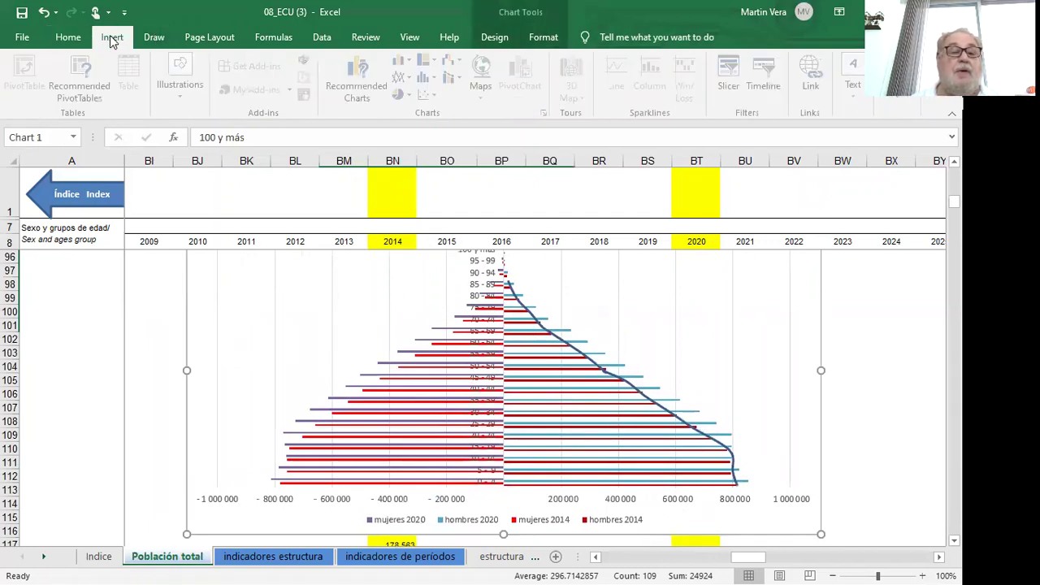
left_click(192, 86)
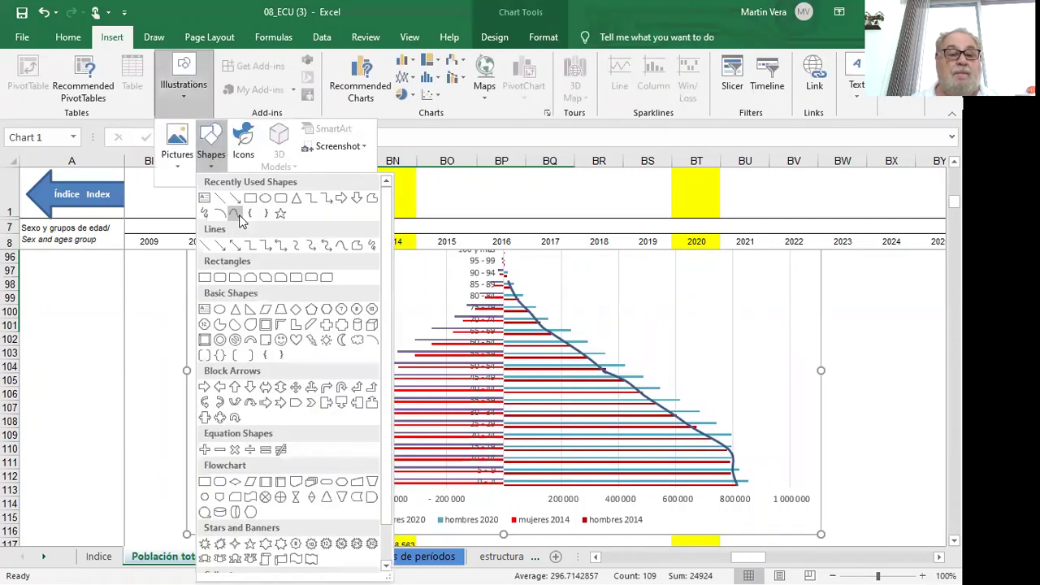
left_click(242, 223)
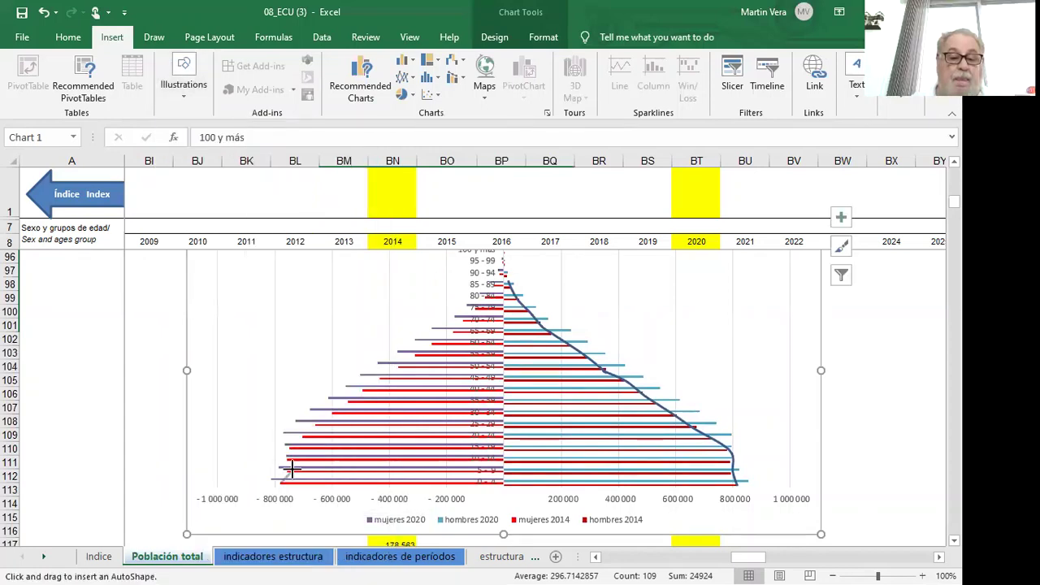
mouse_move(281, 480)
left_mouse_down()
mouse_move(295, 437)
mouse_move(457, 329)
mouse_move(501, 259)
left_mouse_up()
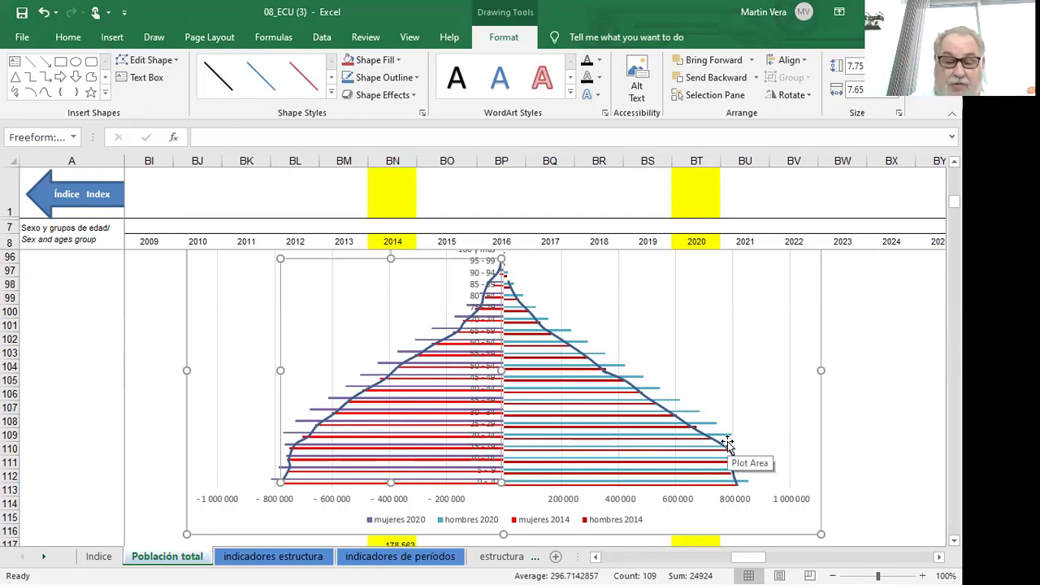
Step: Move the pyramid chart clear of the data table so that it spans about columns BS to CF, starting near row 96
mouse_move(729, 452)
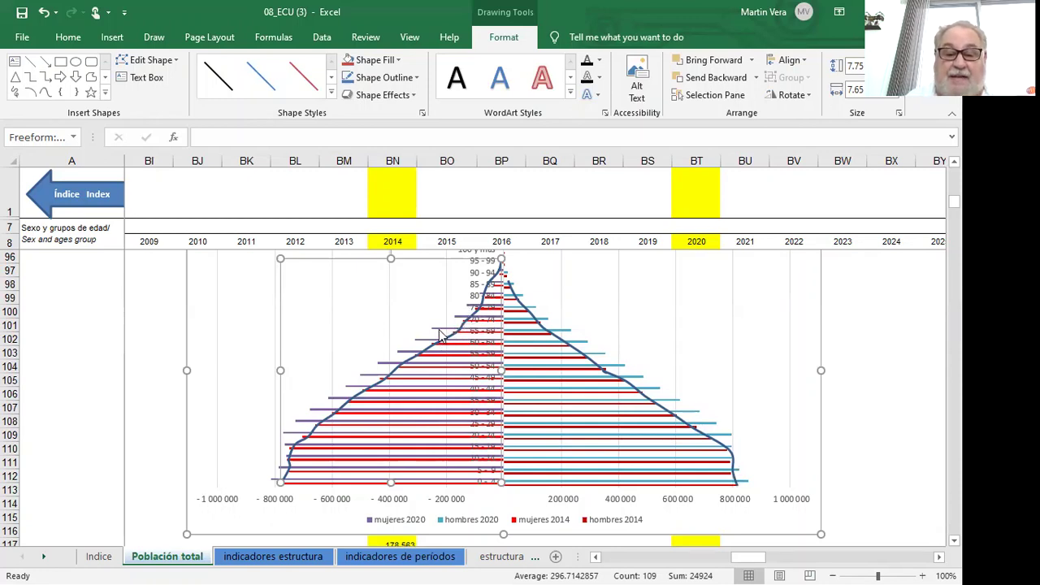
mouse_move(440, 335)
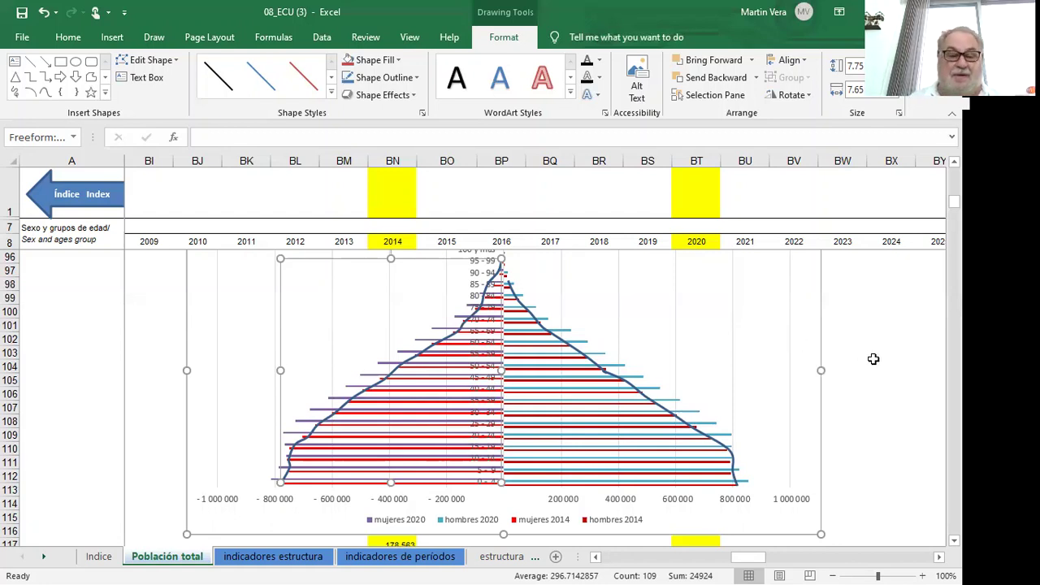
left_click(813, 311)
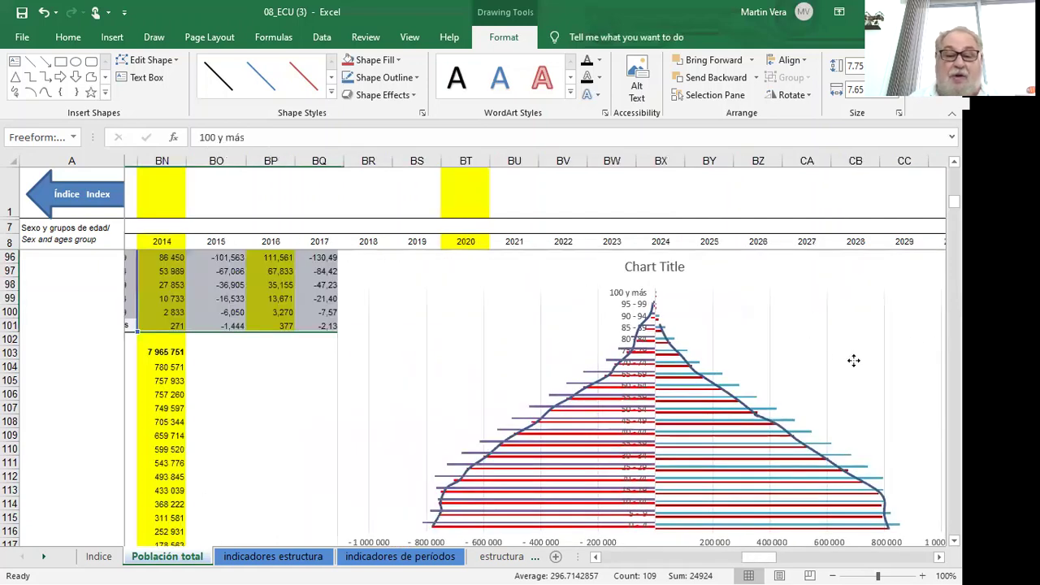
scroll(853, 357, "right", 3)
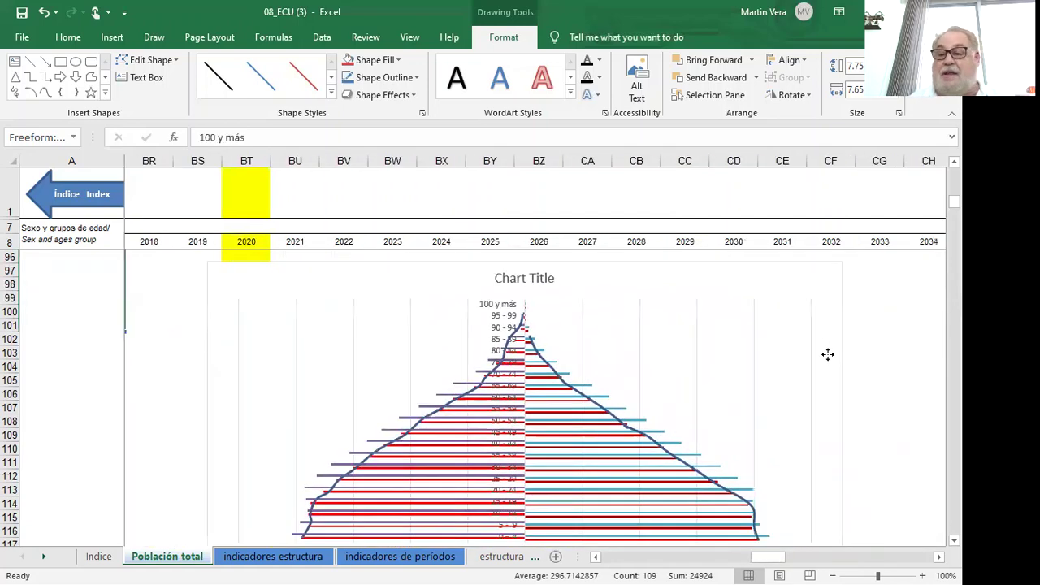
left_click_drag(829, 352, 792, 353)
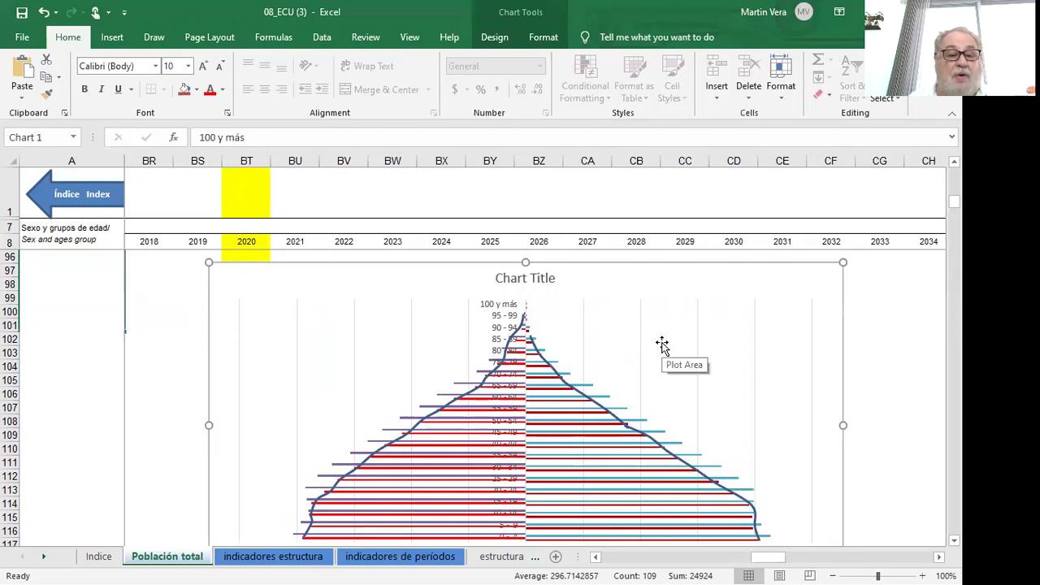
Step: Enter the header "diferencial mujeres" in cell BR80, beside the mujeres 2020 column
scroll(665, 354, "up", 2)
scroll(662, 345, "up", 2)
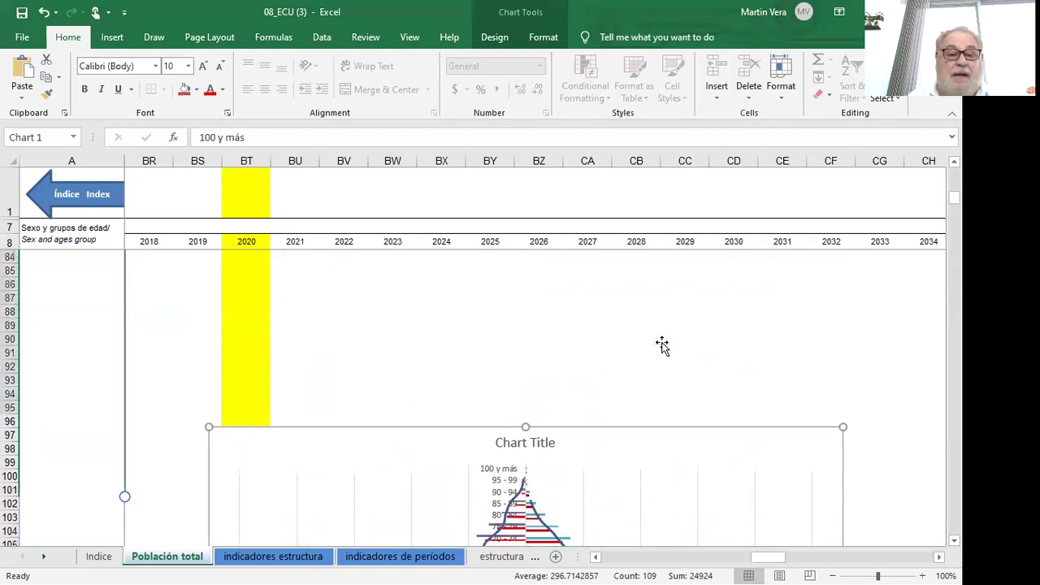
scroll(663, 346, "left", 2)
scroll(662, 345, "right", 1)
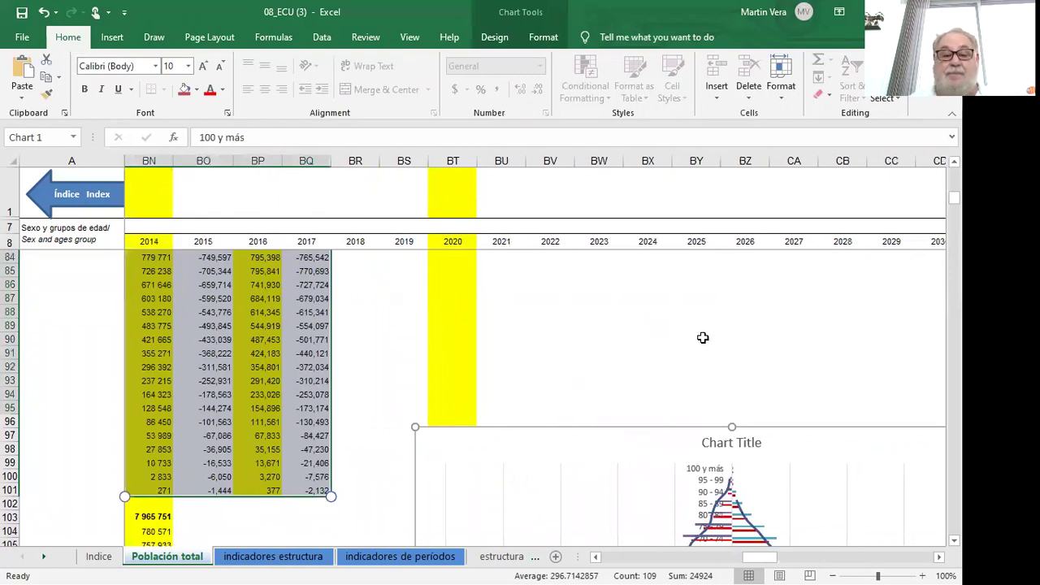
left_click(364, 321)
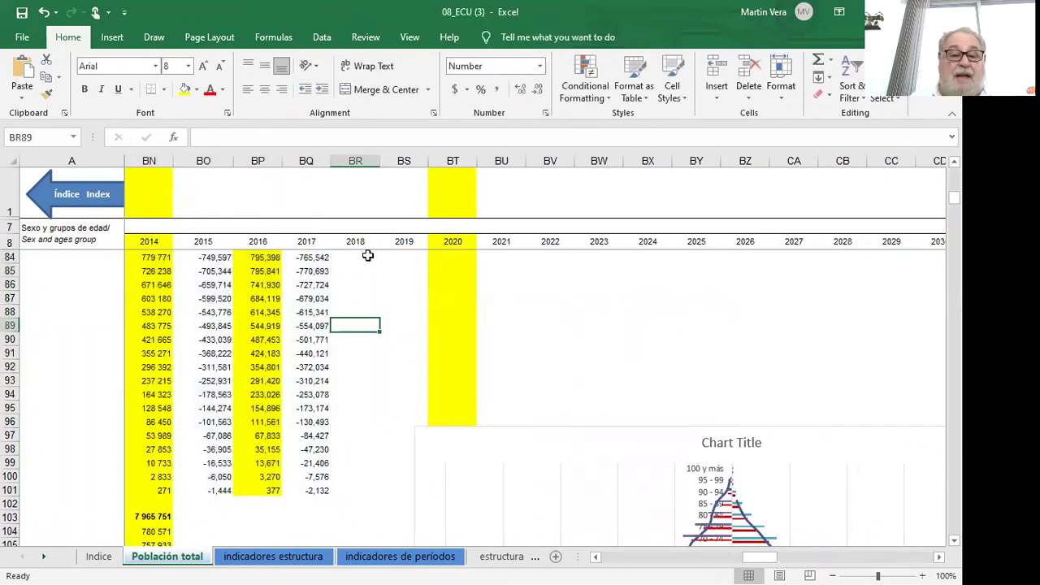
scroll(623, 308, "up", 3)
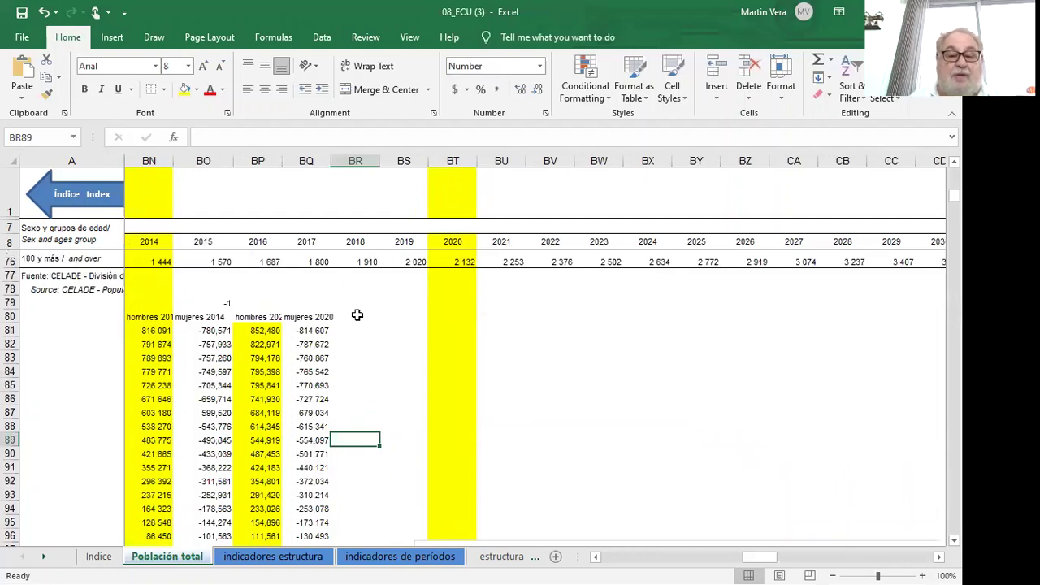
left_click(357, 315)
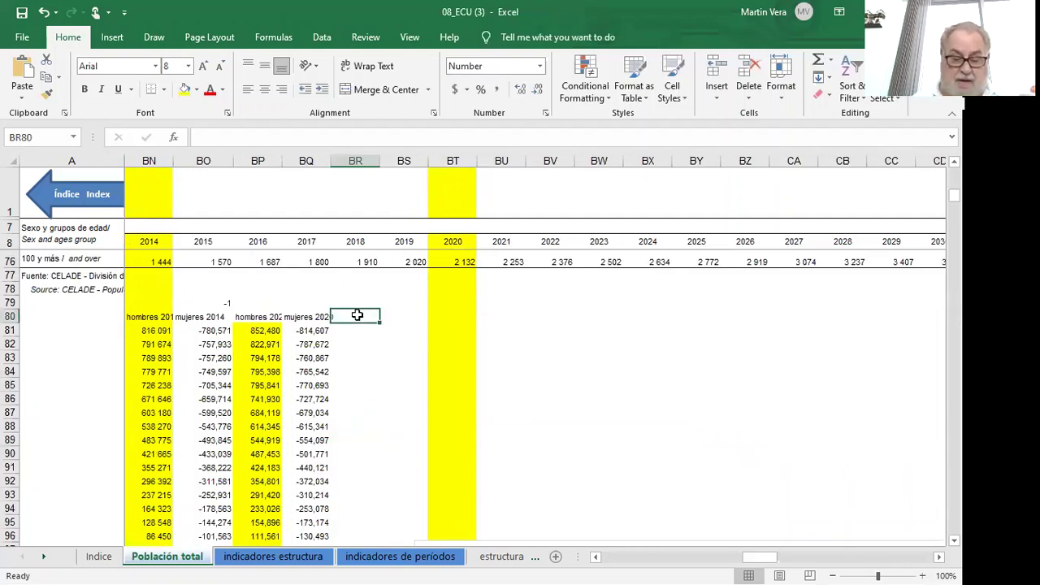
type("diferen")
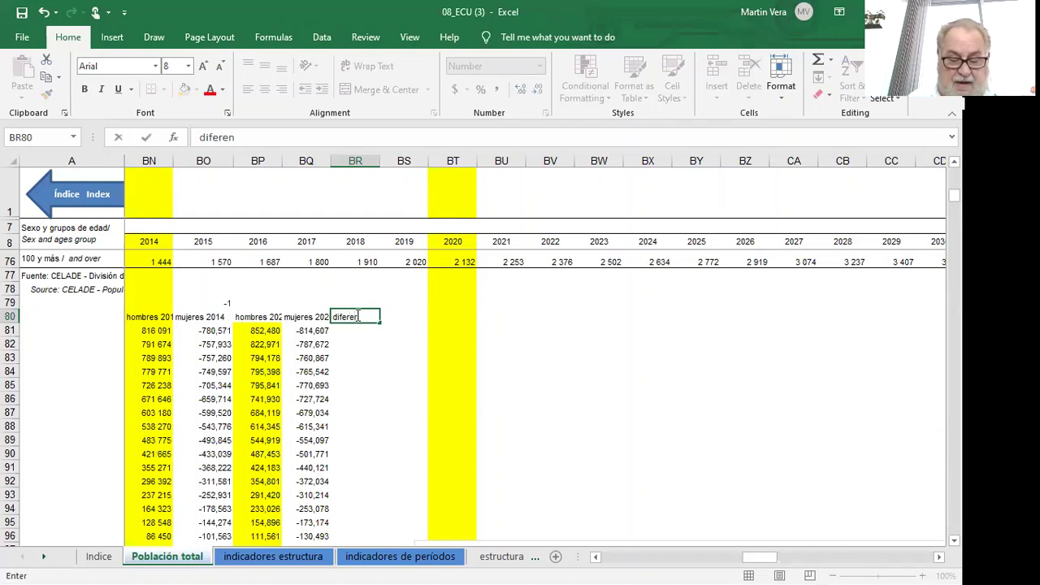
type("cial")
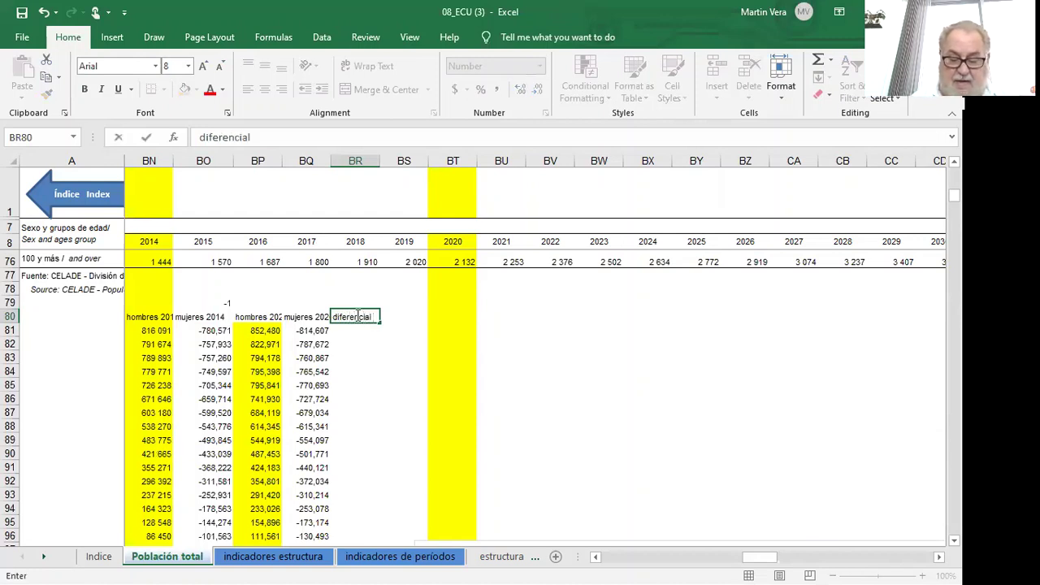
type(" mu")
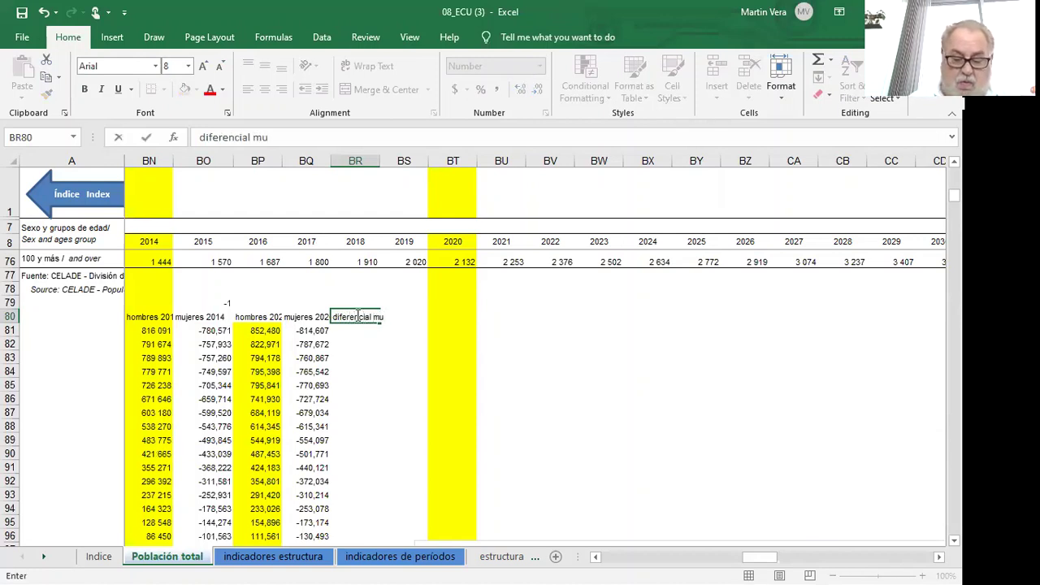
type("jeres")
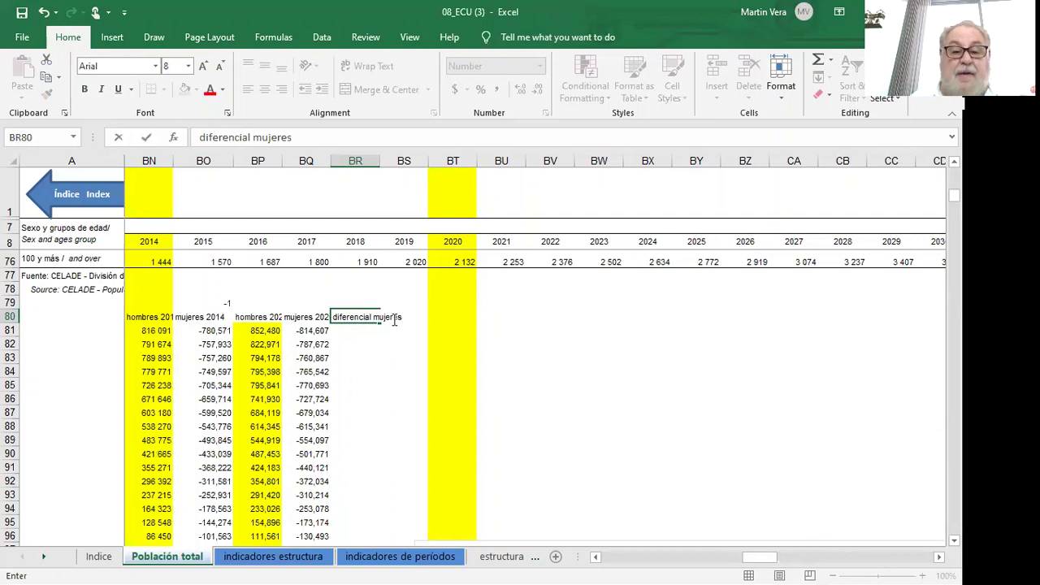
left_click(416, 326)
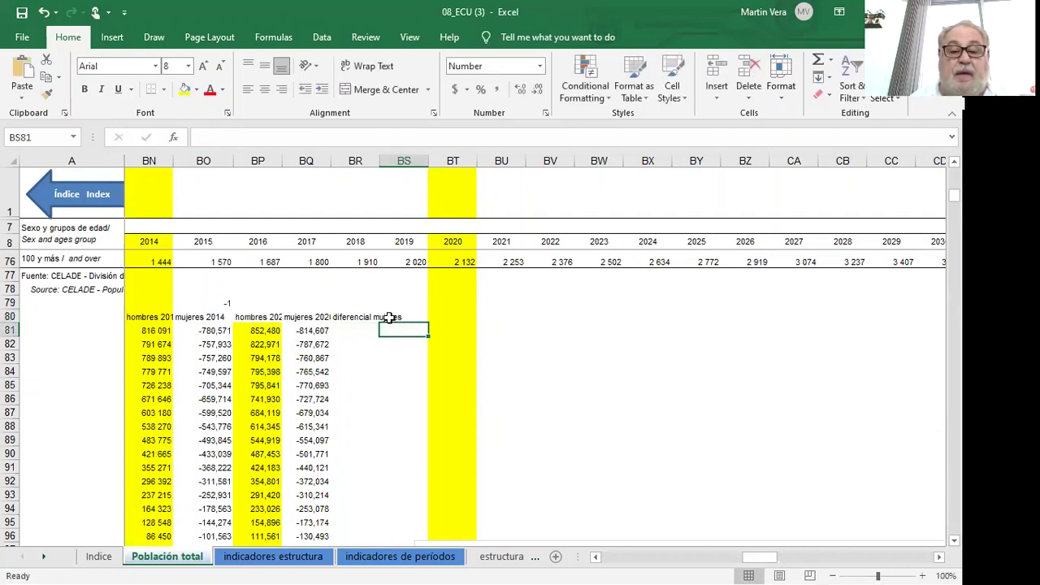
Step: Enter the header "diferencial hombres" in cell BS80, beside the diferencial mujeres header
left_click(390, 318)
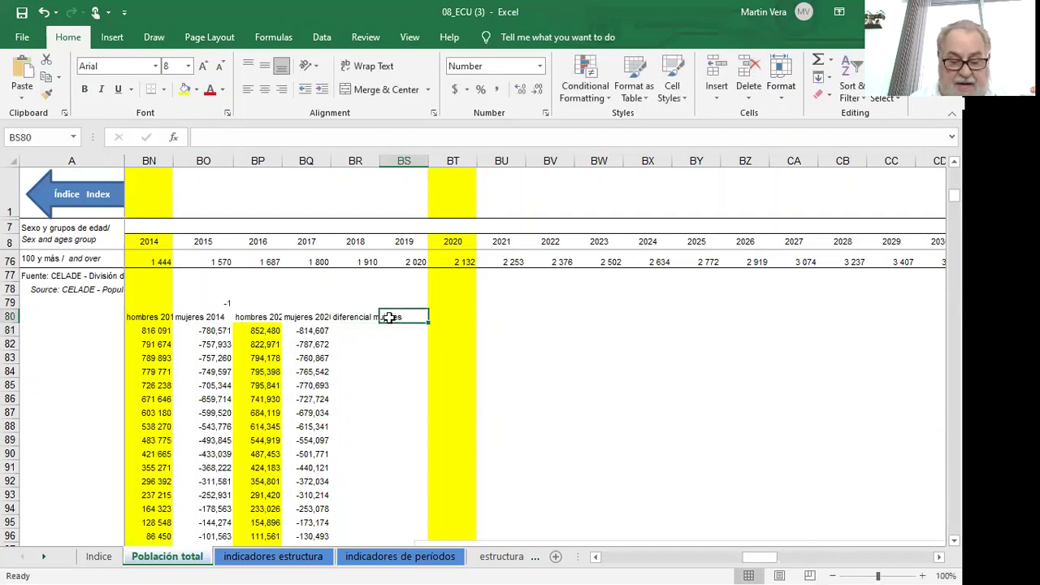
type("di")
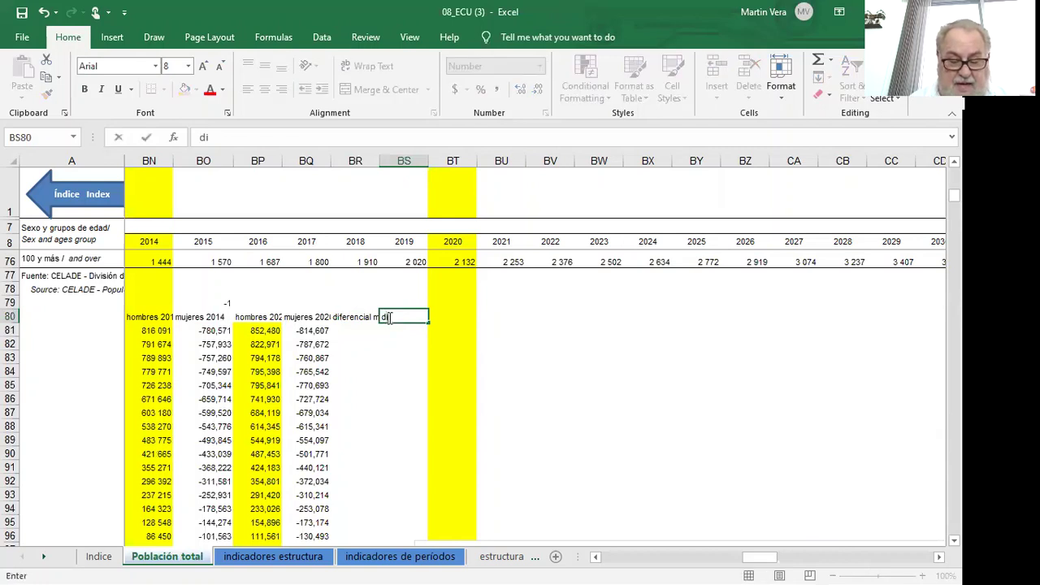
type("ferencia")
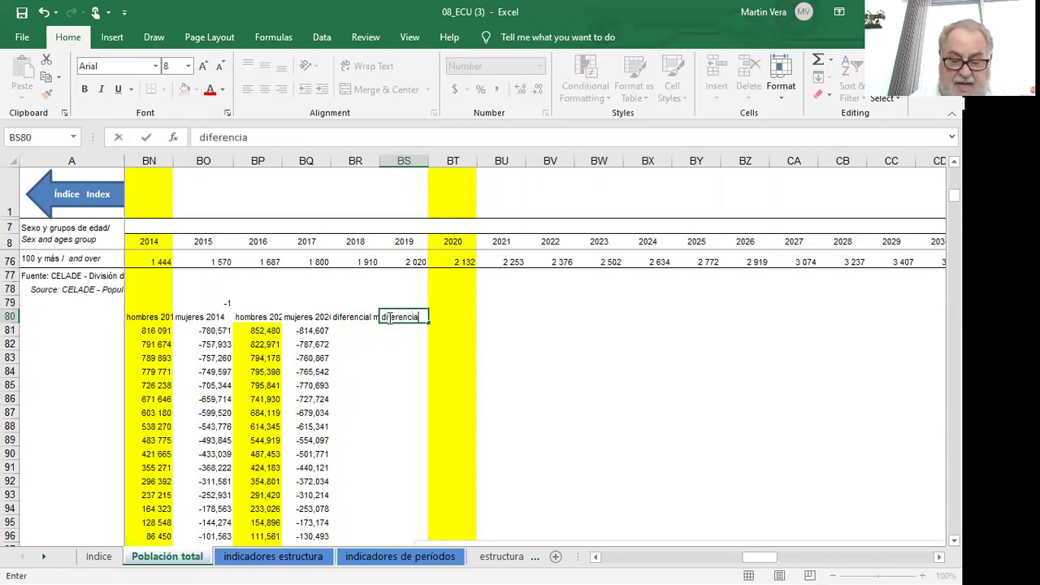
type("l h")
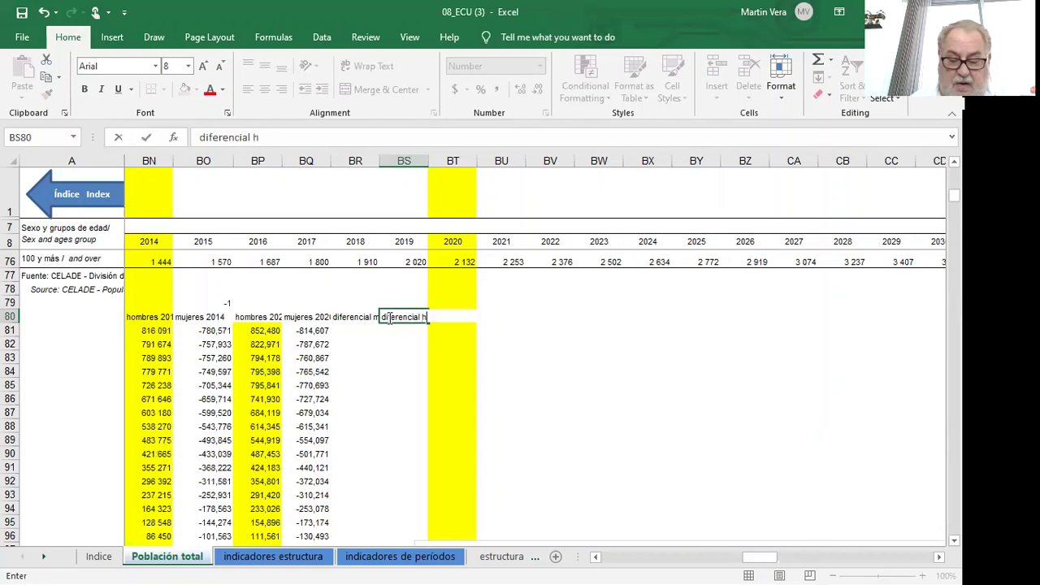
type("ombres")
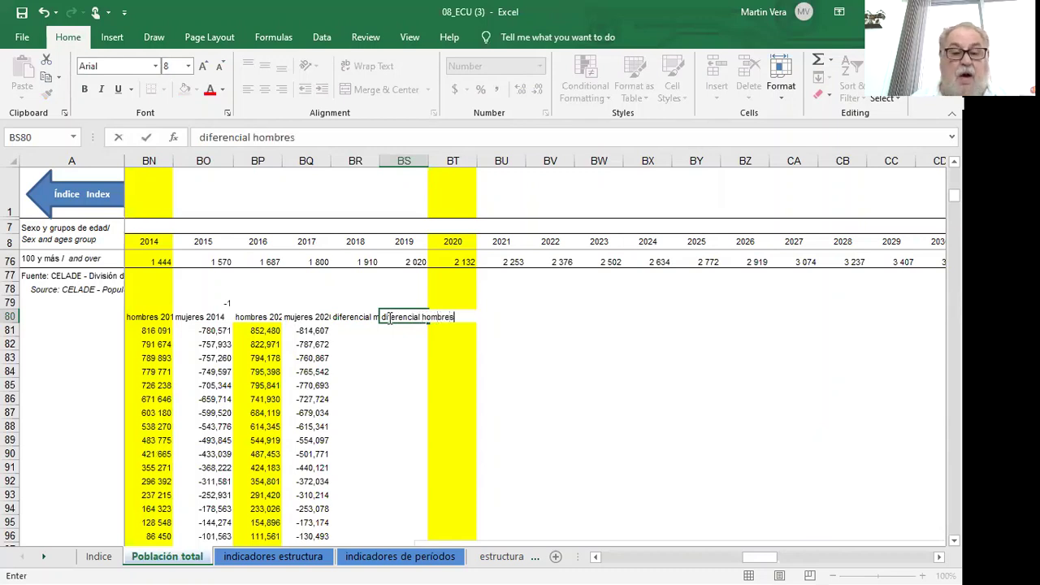
Step: Enter the formula +BQ81+BO81 in cell BR81, combining the mujeres 2020 and mujeres 2014 values
left_click(353, 333)
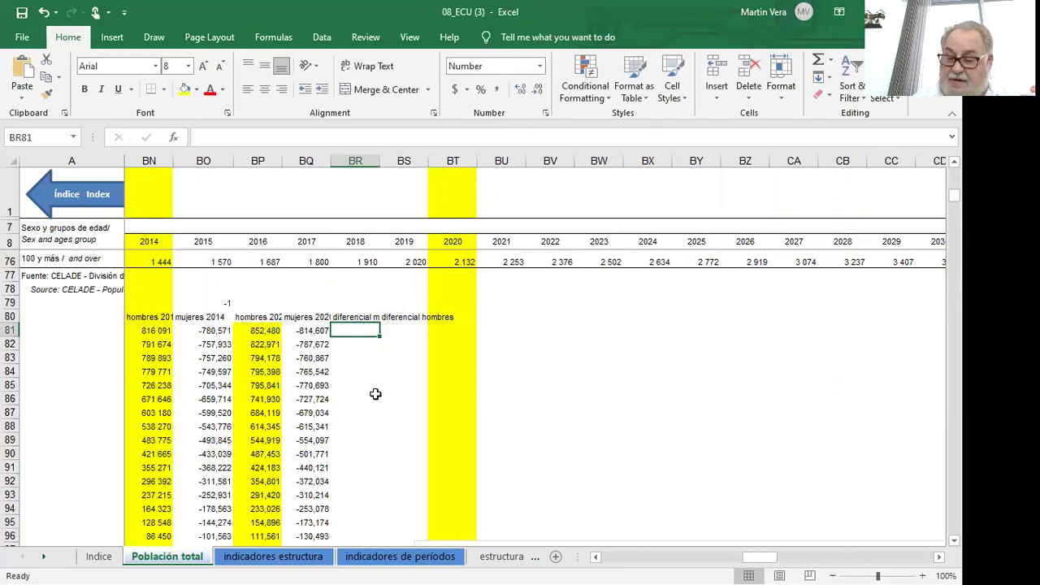
type("}")
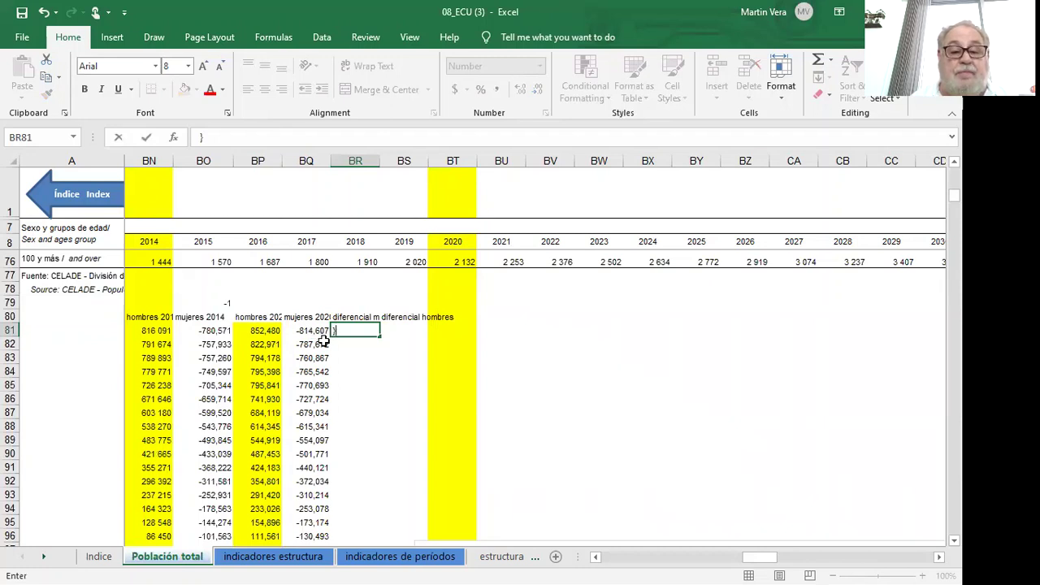
key("BackSpace")
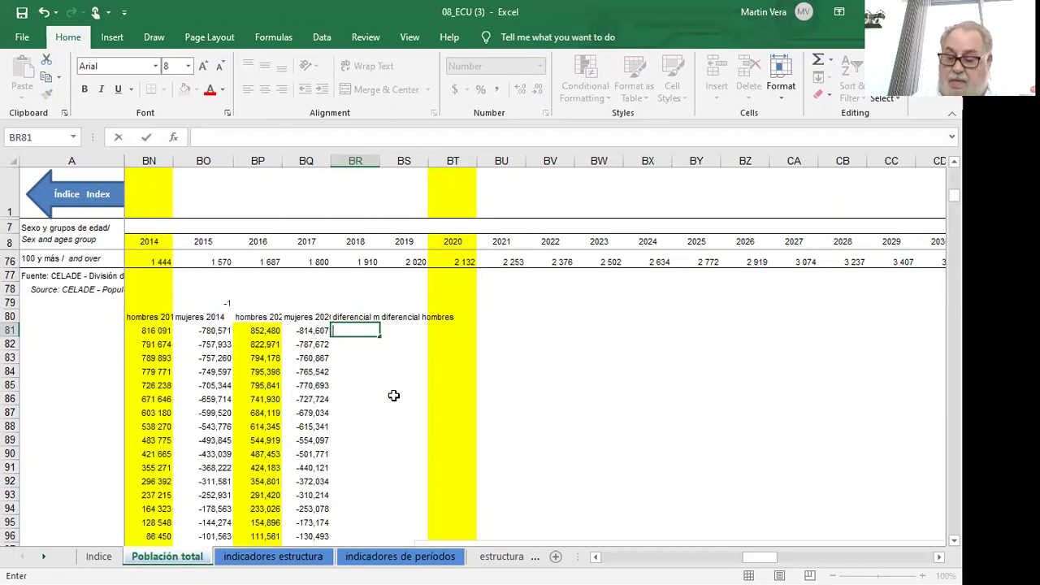
type("+")
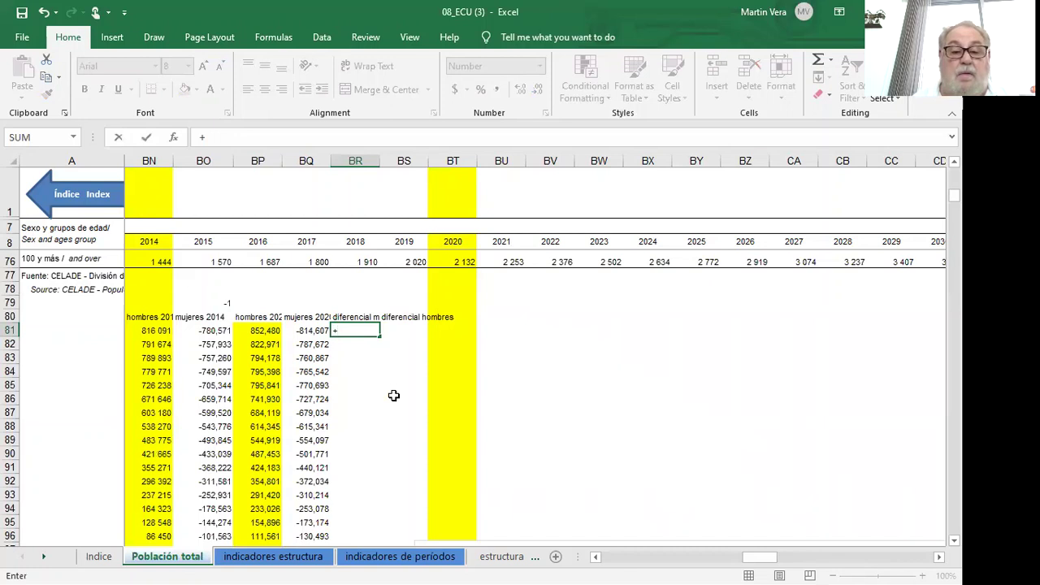
left_click(304, 330)
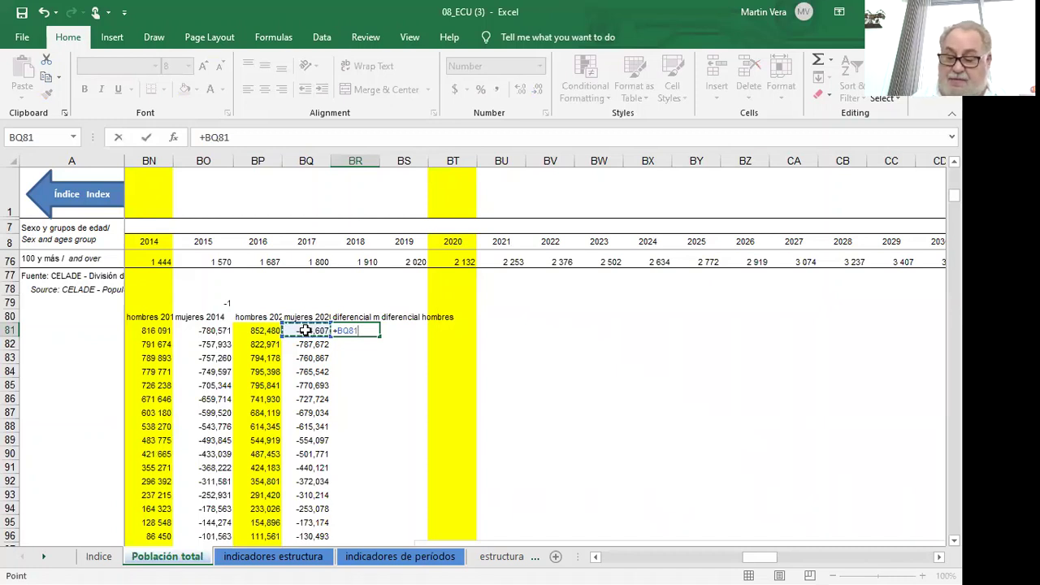
type("+")
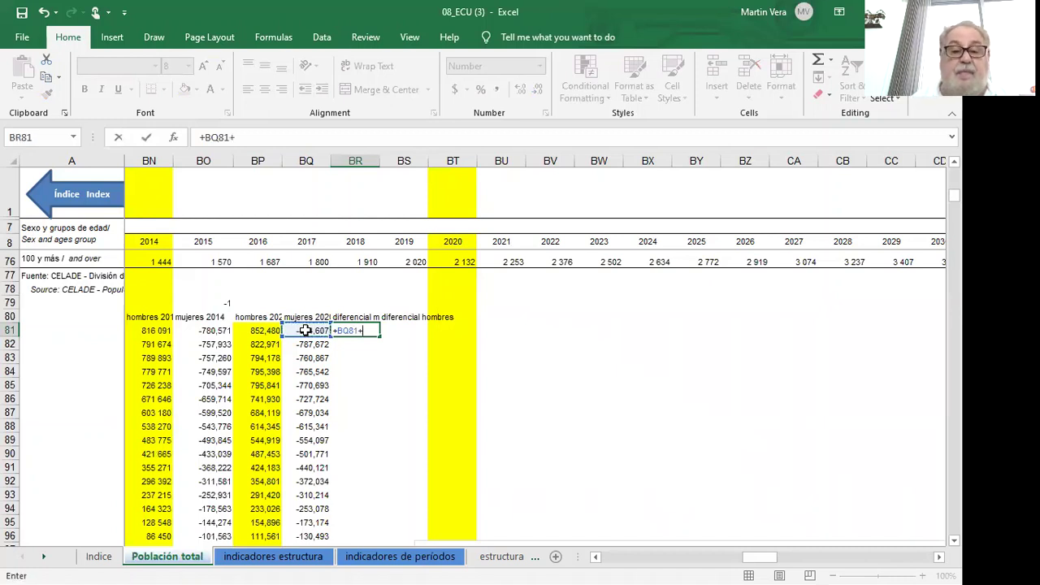
left_click(217, 332)
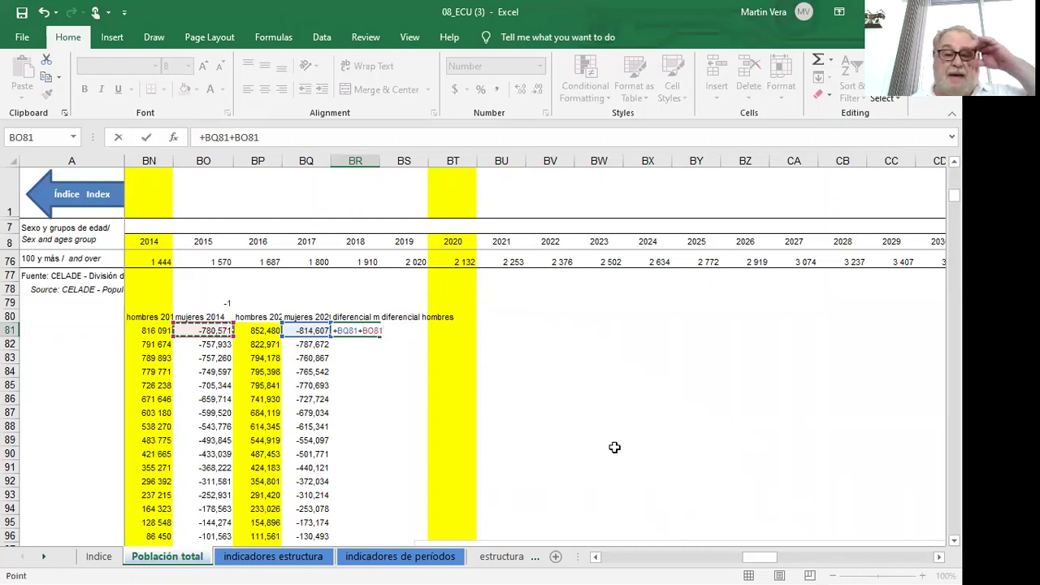
key("Return")
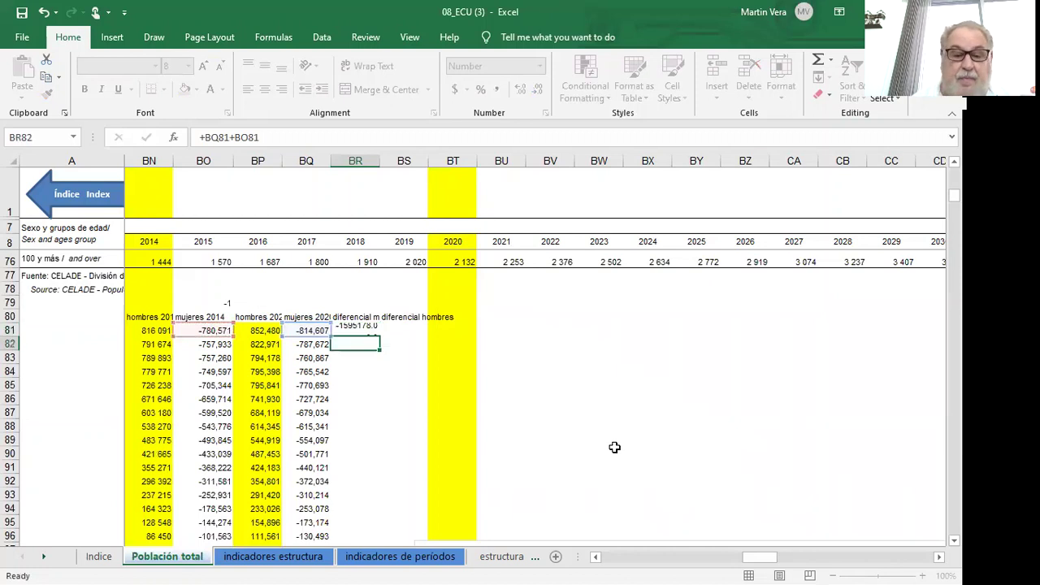
Step: Enter the formula +BP81-BN81 in cell BS81 to subtract the hombres 2014 value from the hombres 2020 value
left_click(393, 332)
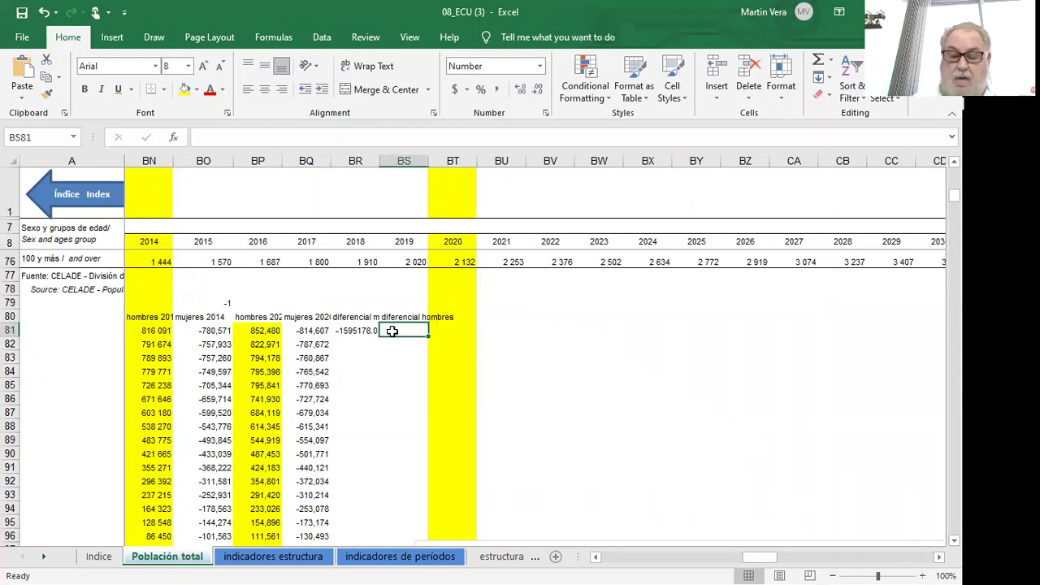
type("+")
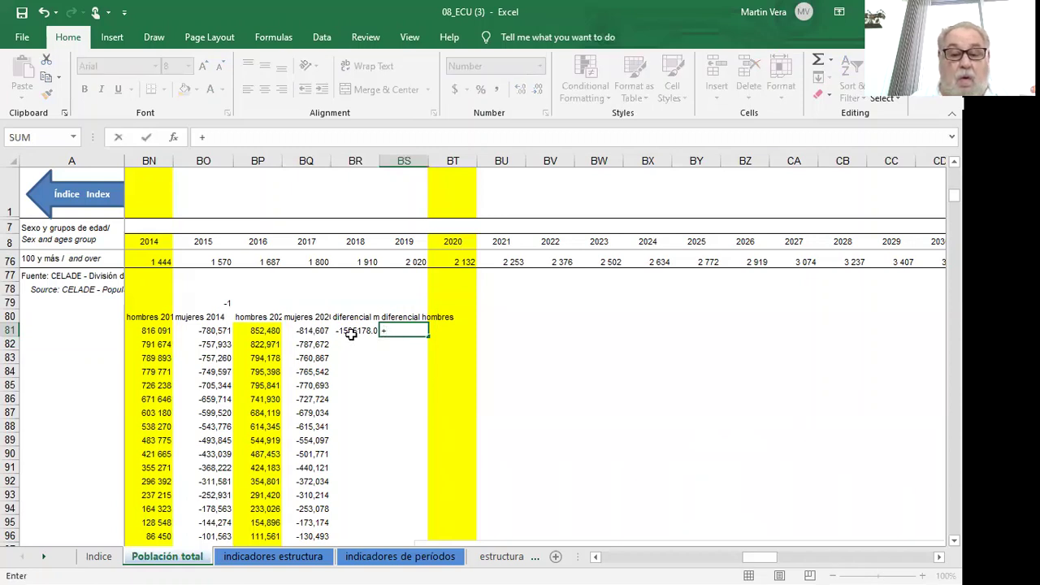
left_click(268, 317)
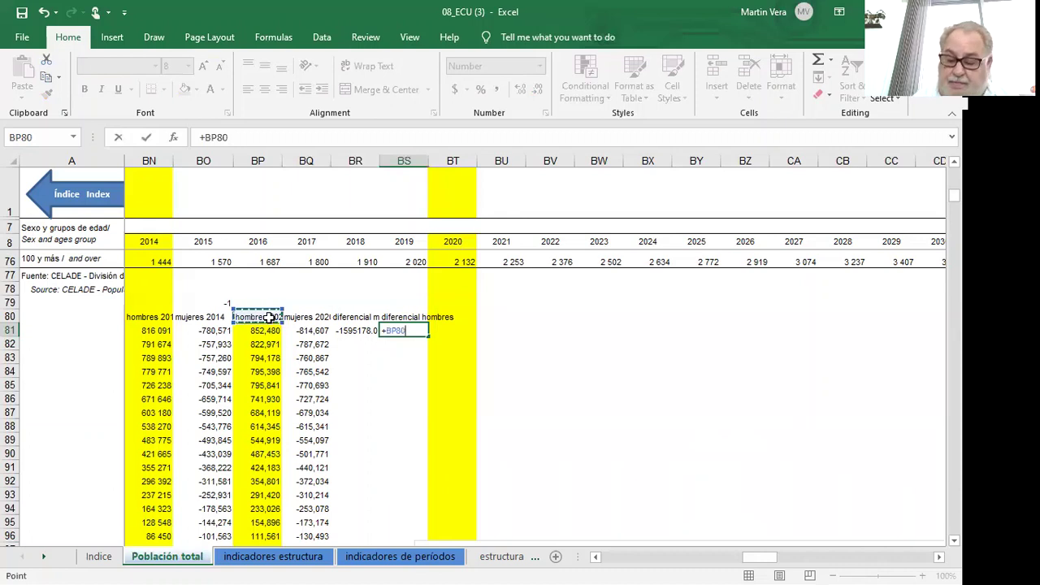
type("-")
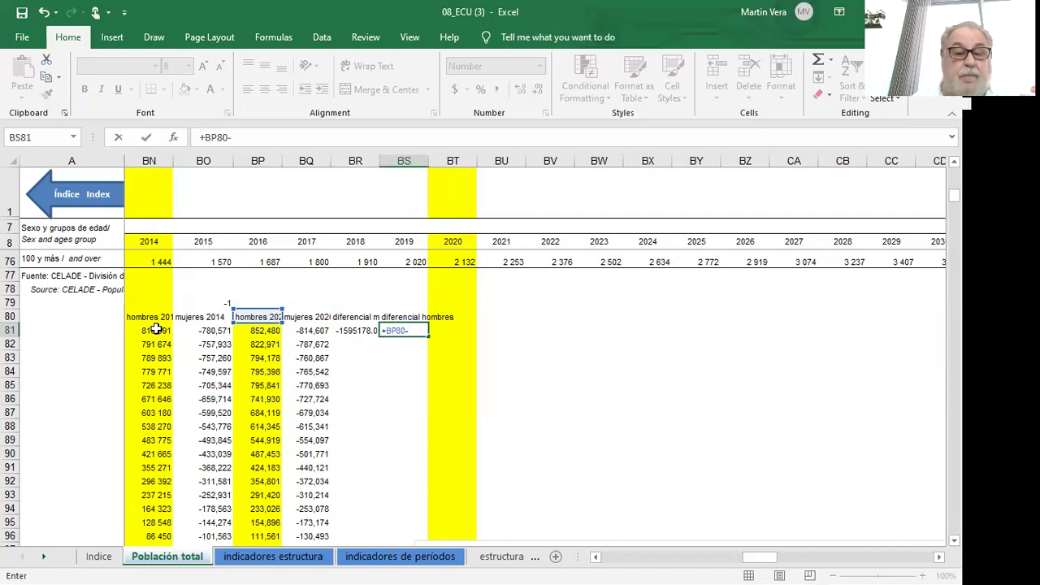
key("BackSpace")
key("BackSpace")
key("BackSpace")
key("BackSpace")
key("BackSpace")
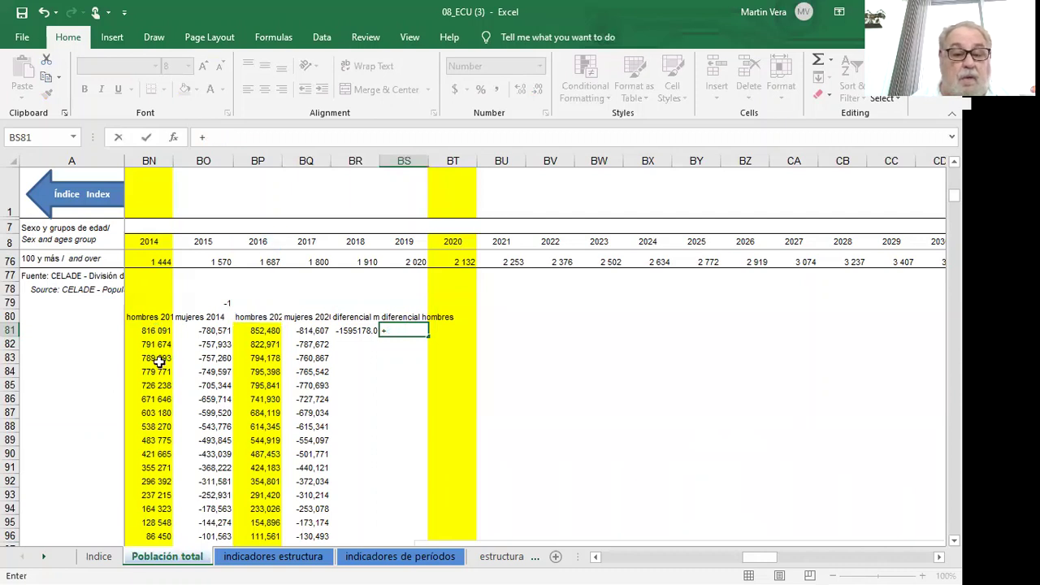
left_click(261, 330)
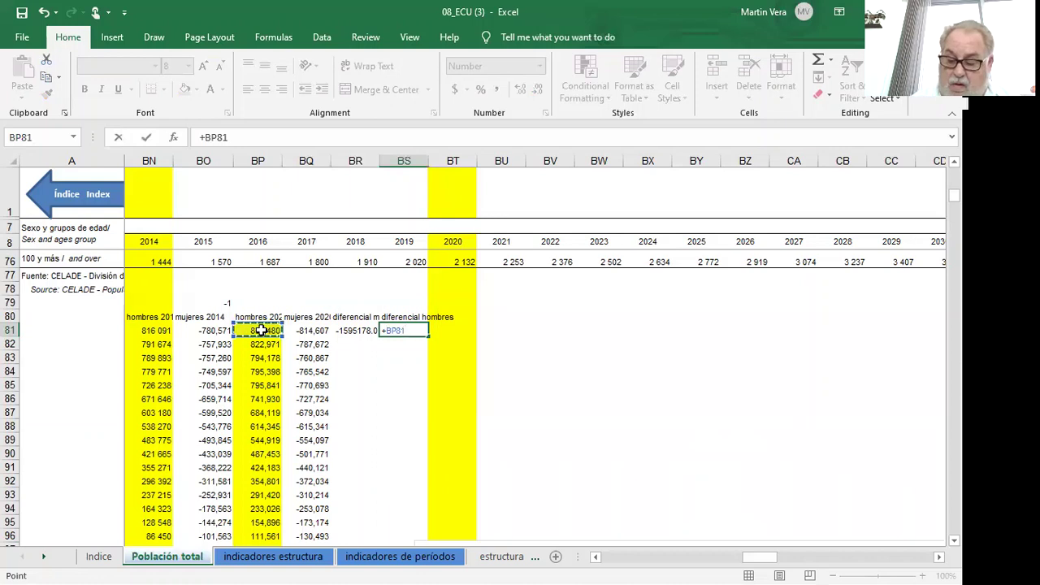
type("-")
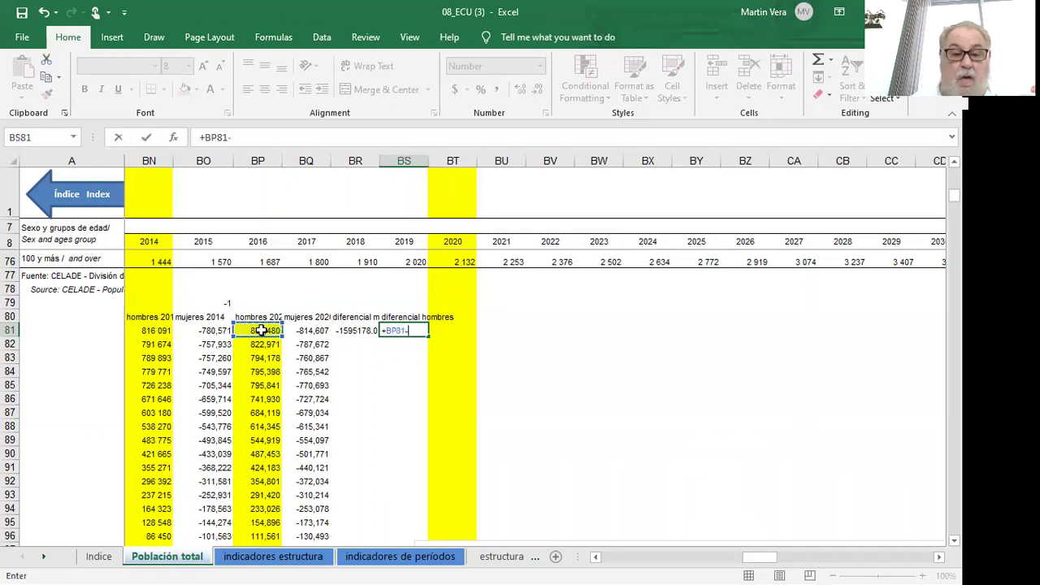
left_click(157, 330)
key("Return")
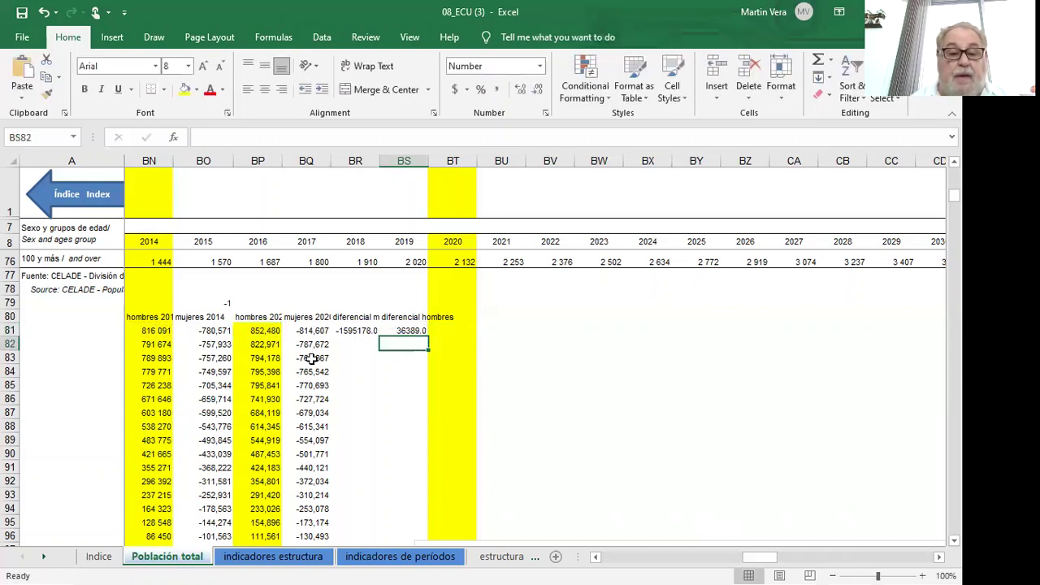
Step: Try to replace the plus sign between BQ81 and BO81 in the BR81 formula with a colon
left_click(359, 333)
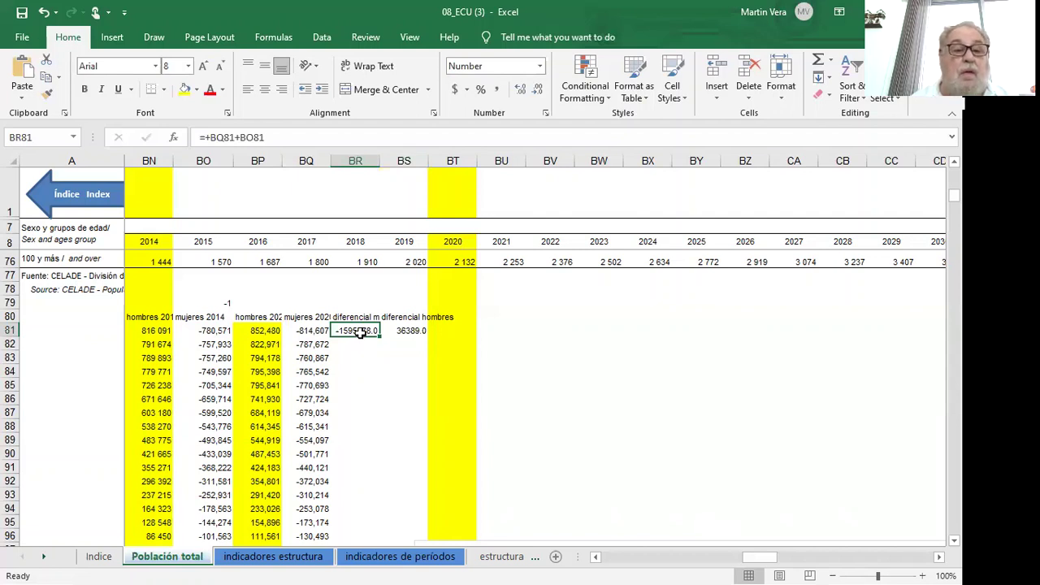
left_click(242, 137)
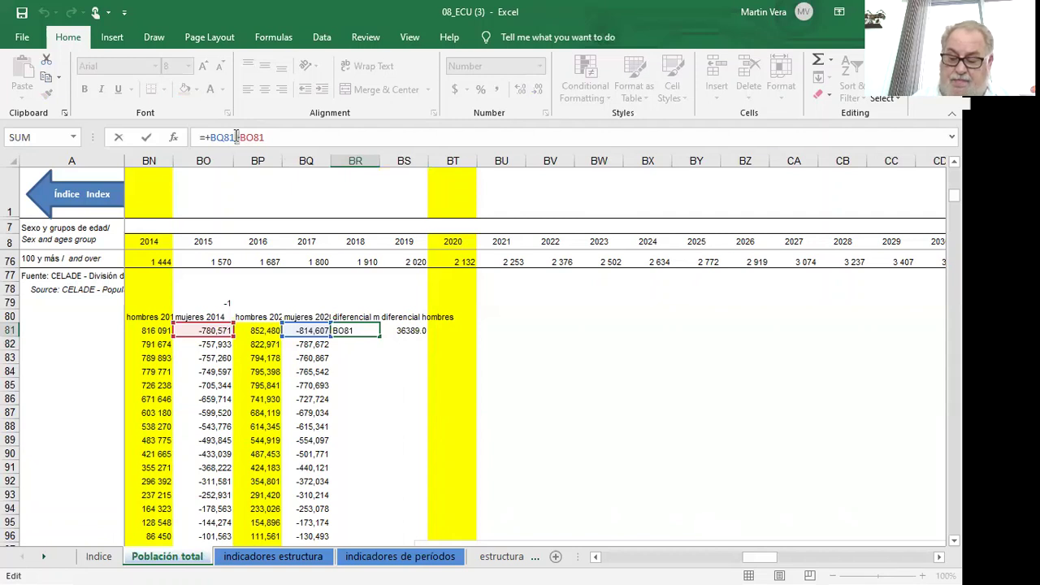
key("Return")
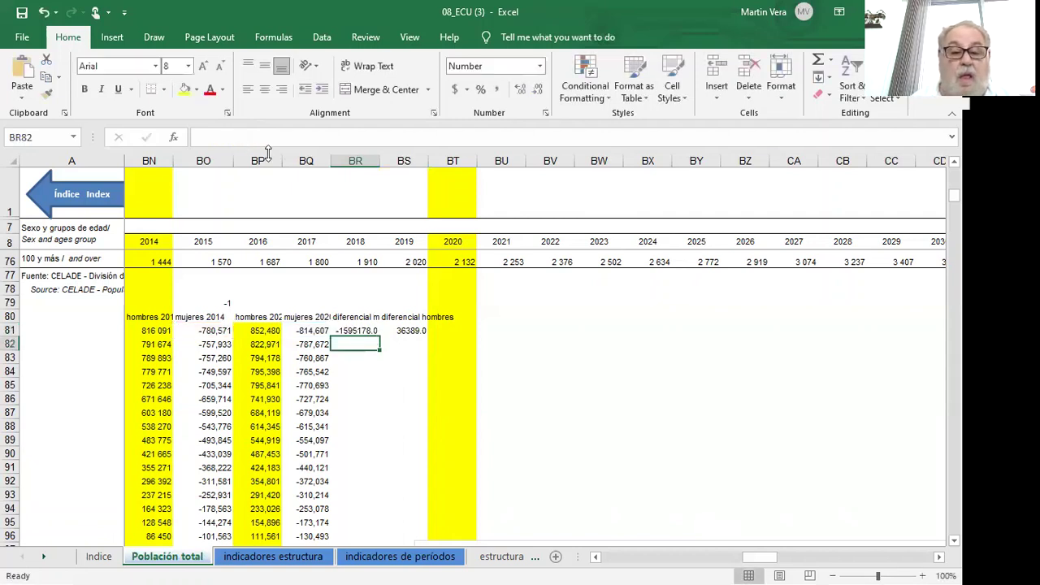
left_click(360, 331)
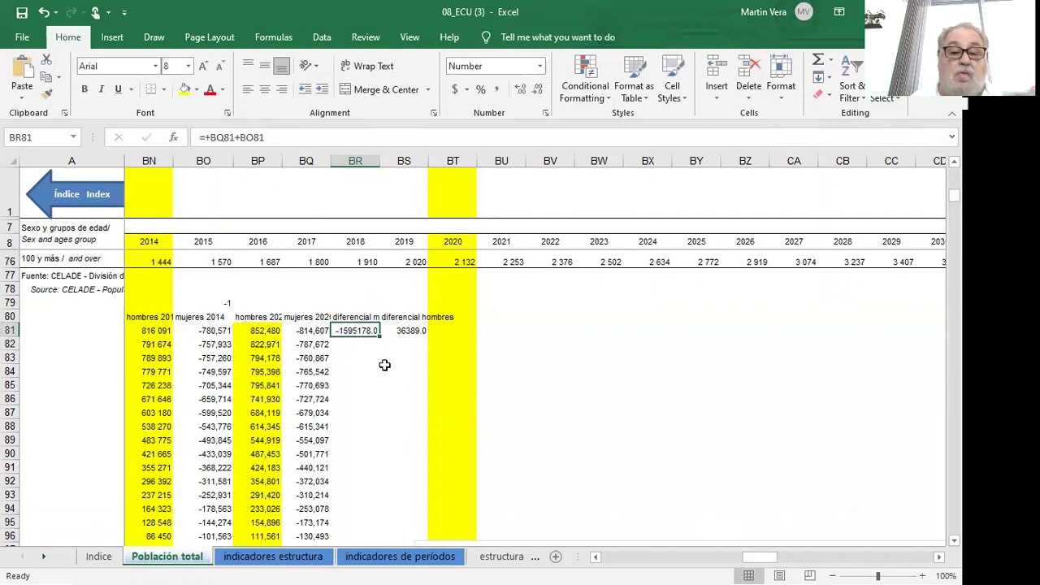
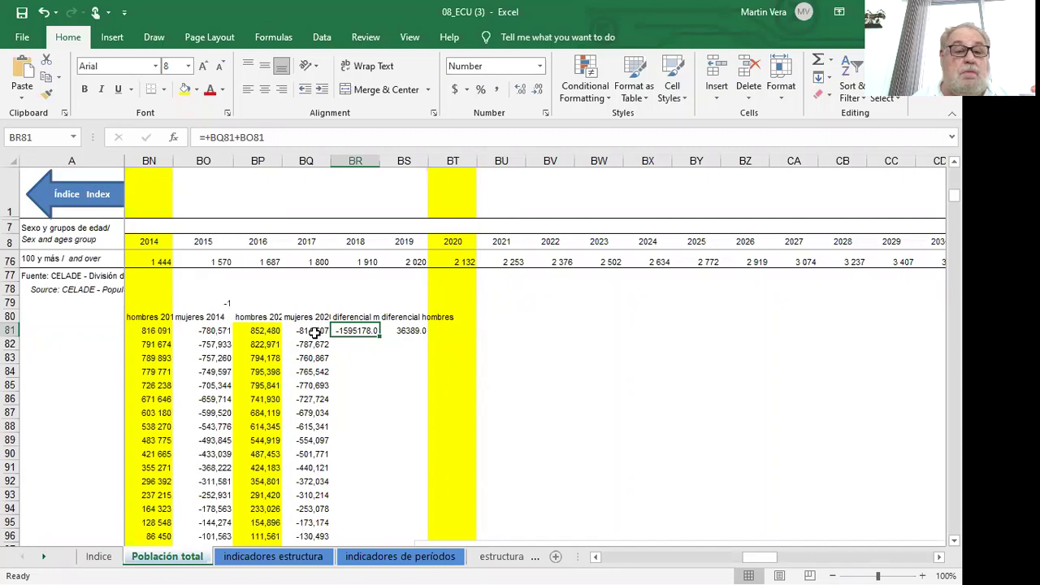
left_click(238, 136)
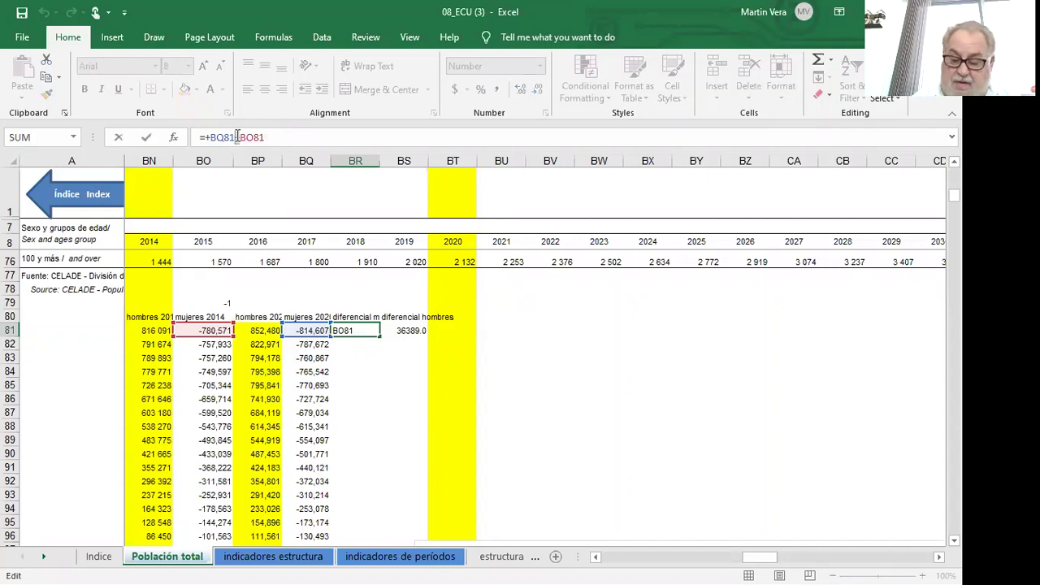
type(":")
key("Return")
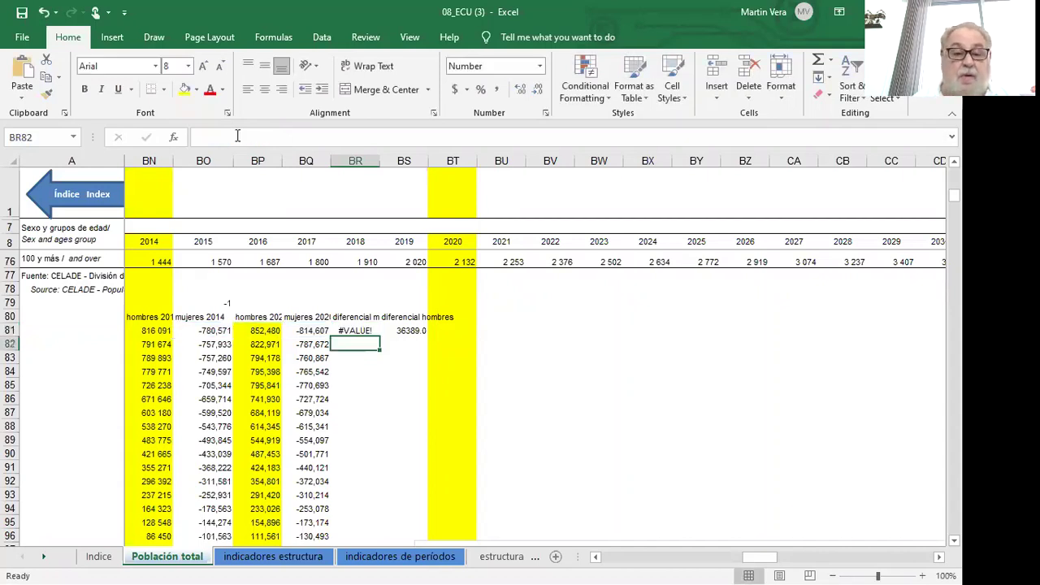
Step: Correct the formula in BR81 to +BO81-BQ81 and fill the differential formulas in columns BR and BS down to row 101
left_click(355, 331)
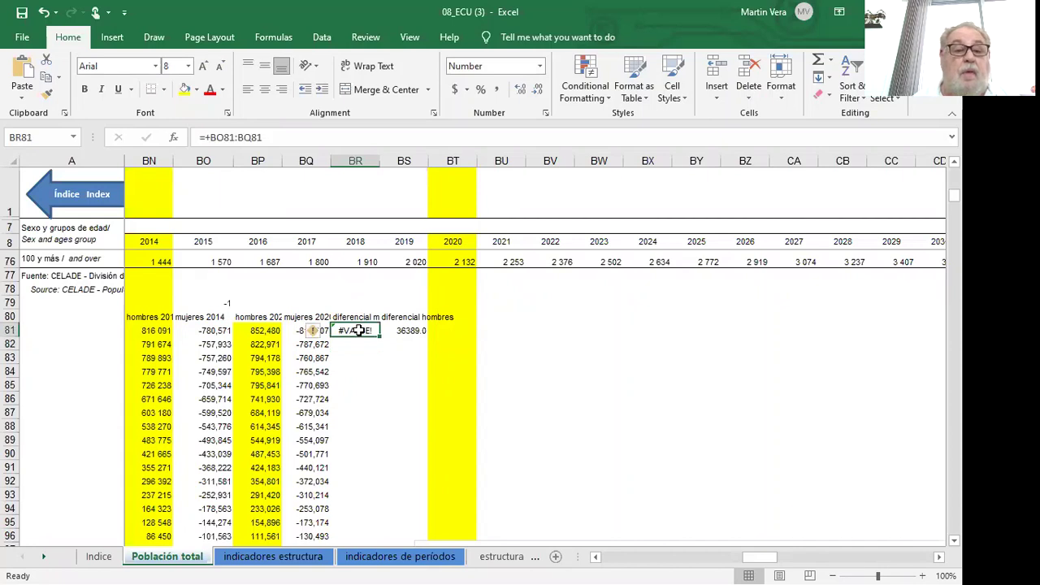
left_click(240, 137)
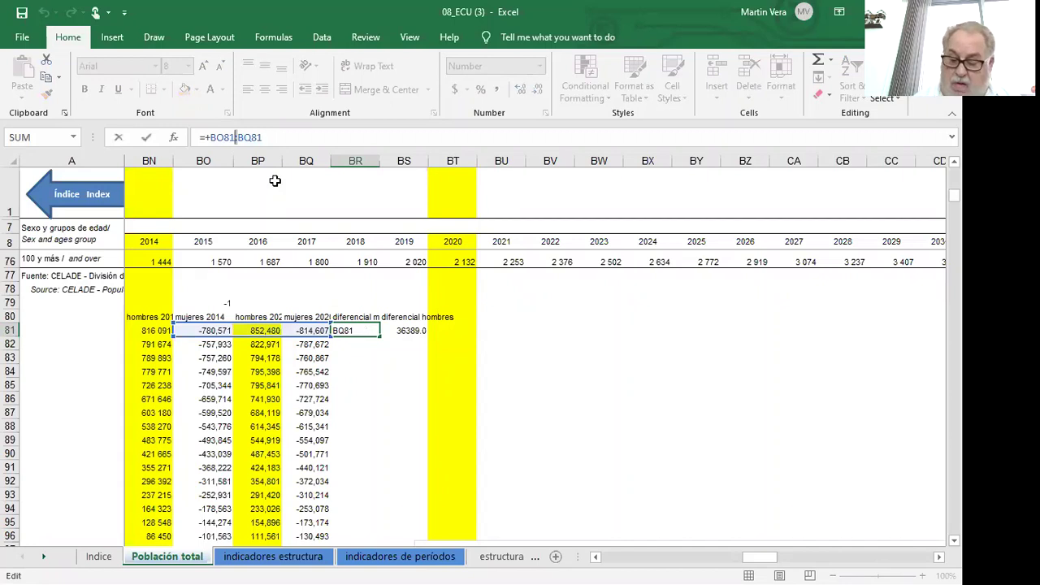
key("BackSpace")
type("-")
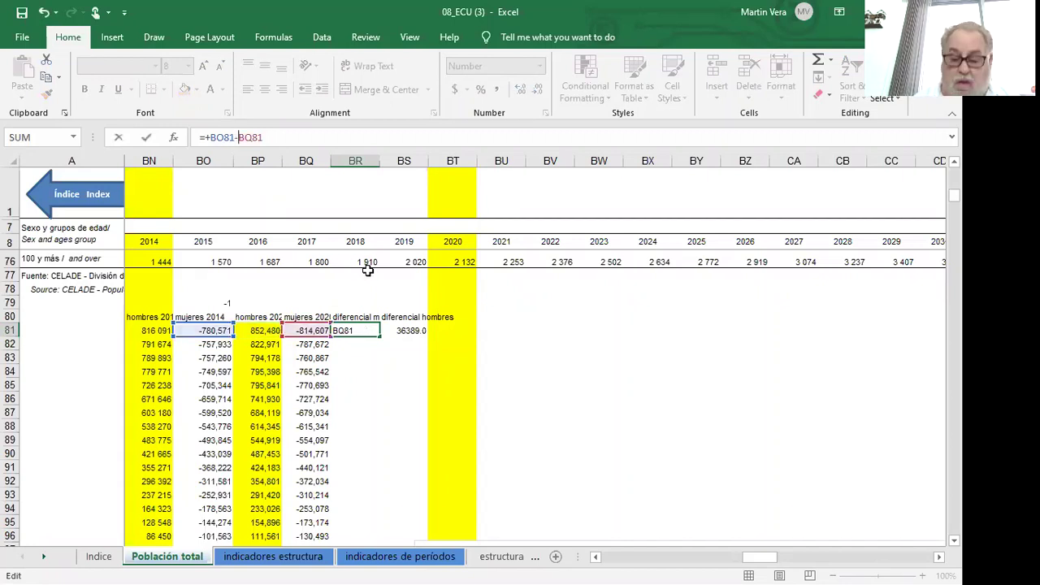
key("Return")
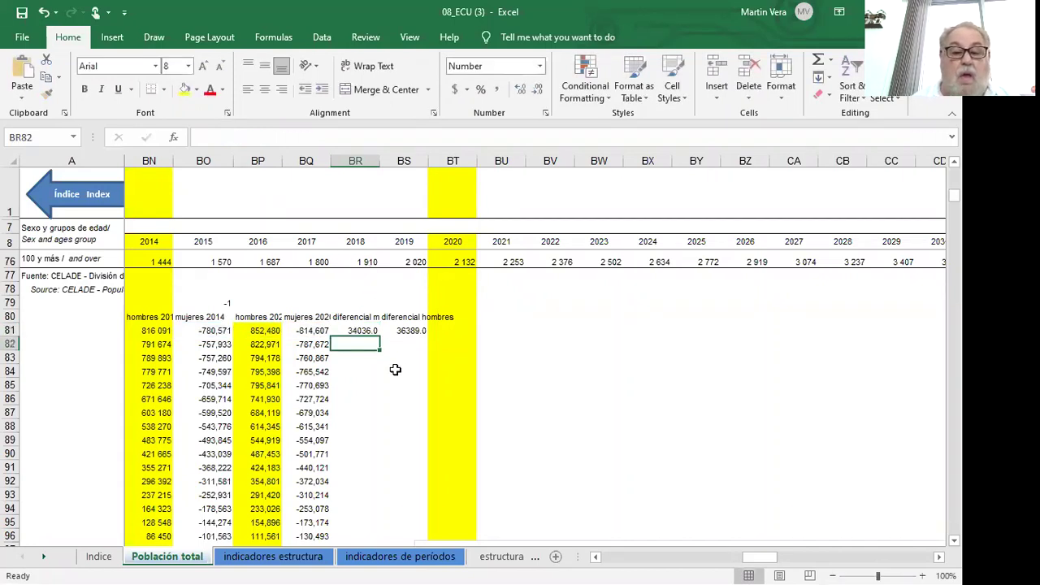
left_click(360, 329)
left_click_drag(380, 338, 422, 512)
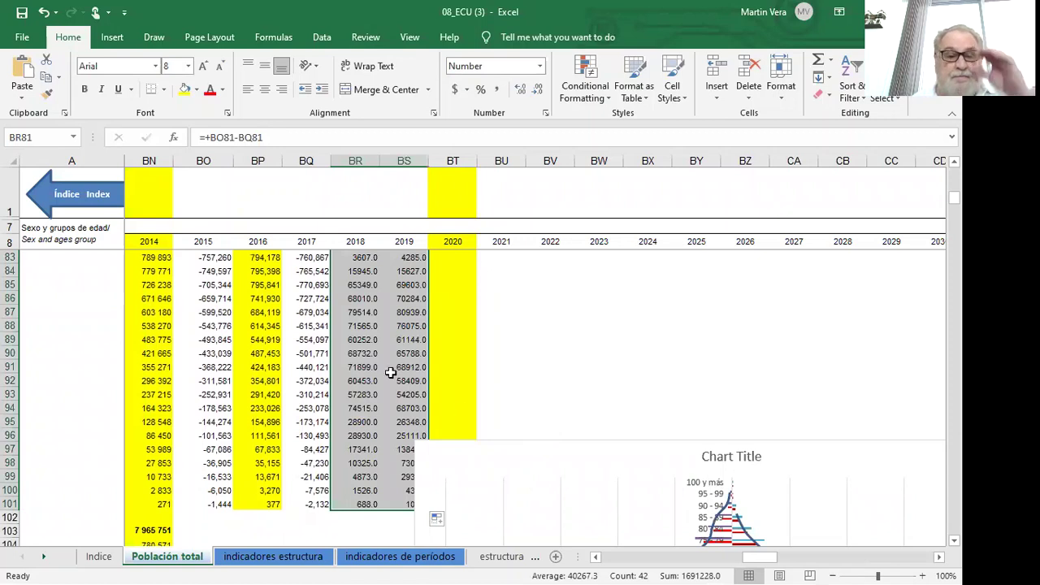
left_click(112, 37)
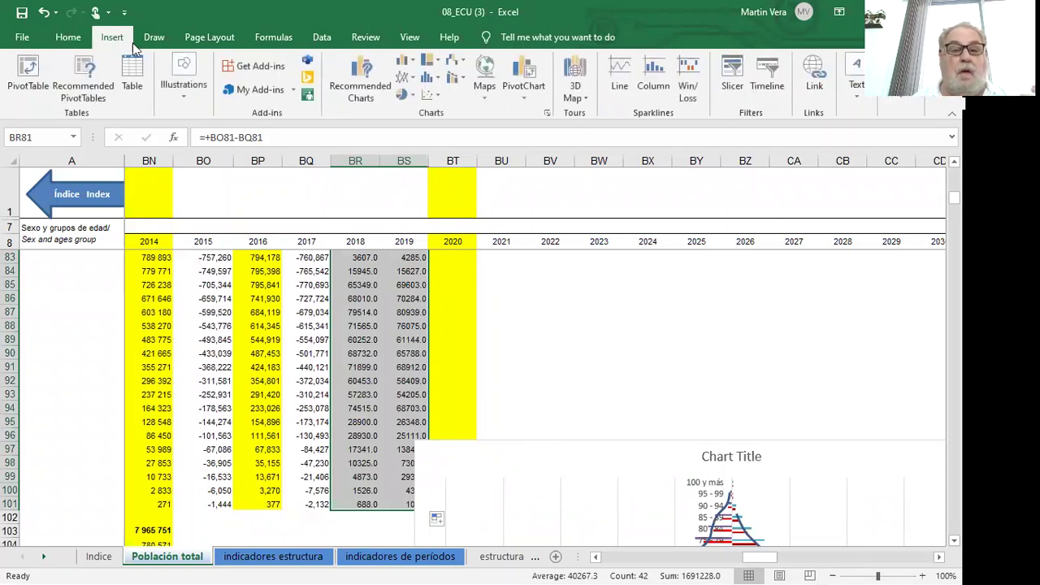
left_click(404, 65)
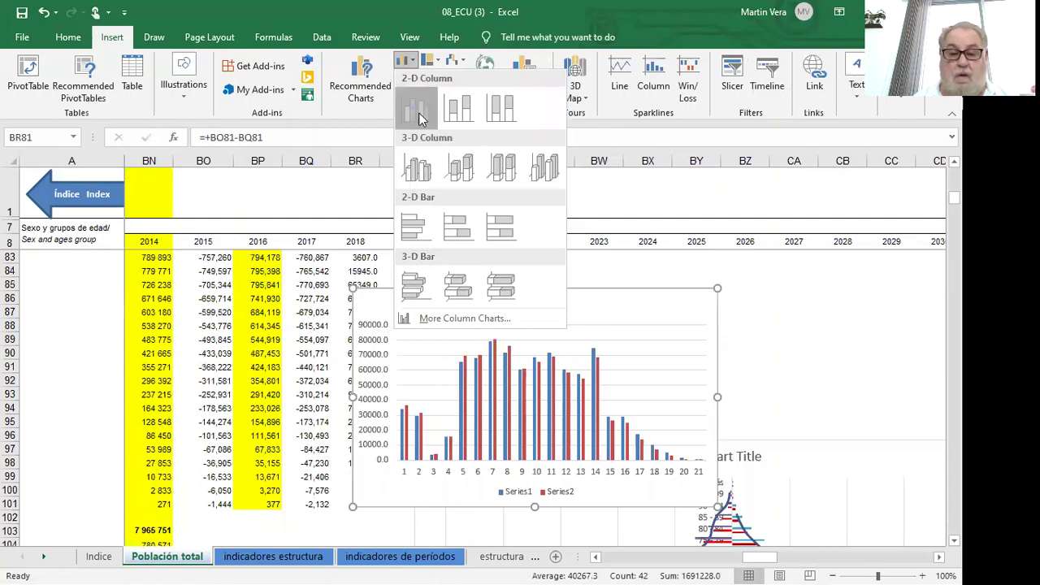
left_click(416, 112)
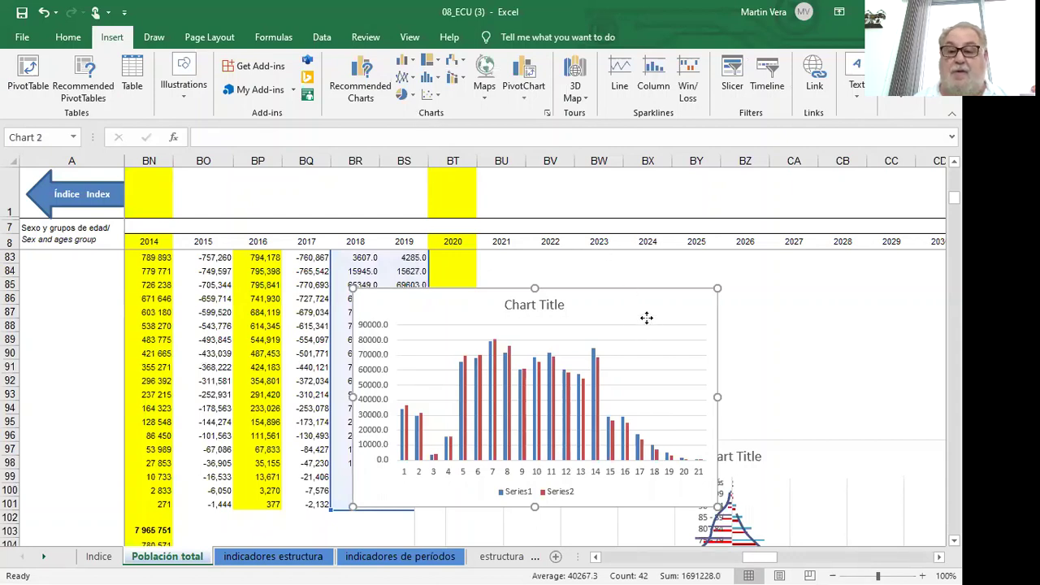
right_click(665, 280)
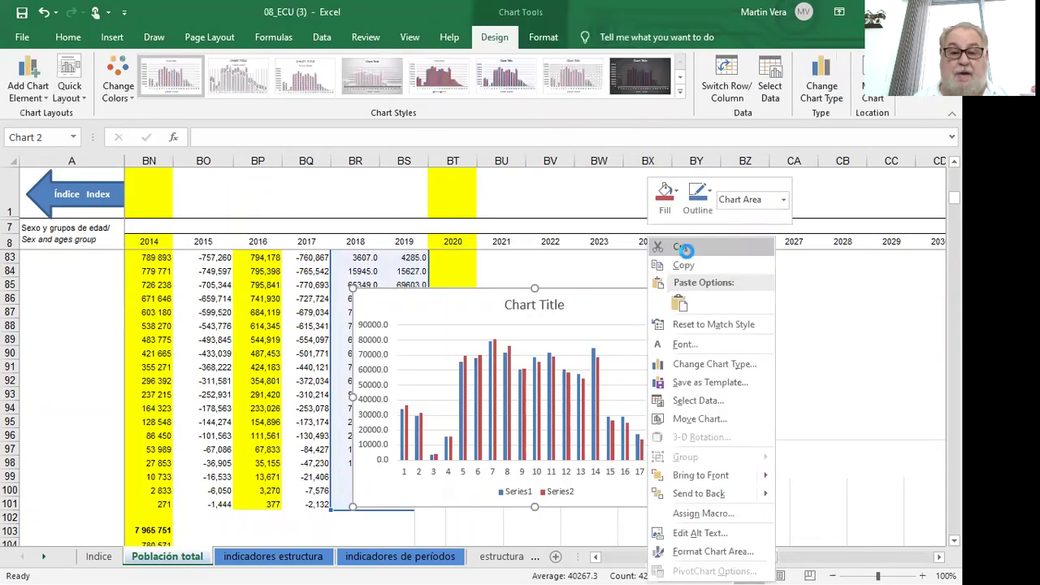
left_click(685, 248)
Step: Insert a 2-D clustered column chart of BR80:BS101, including the diferencial mujeres and diferencial hombres headers, and enlarge it
scroll(639, 355, "up", 2)
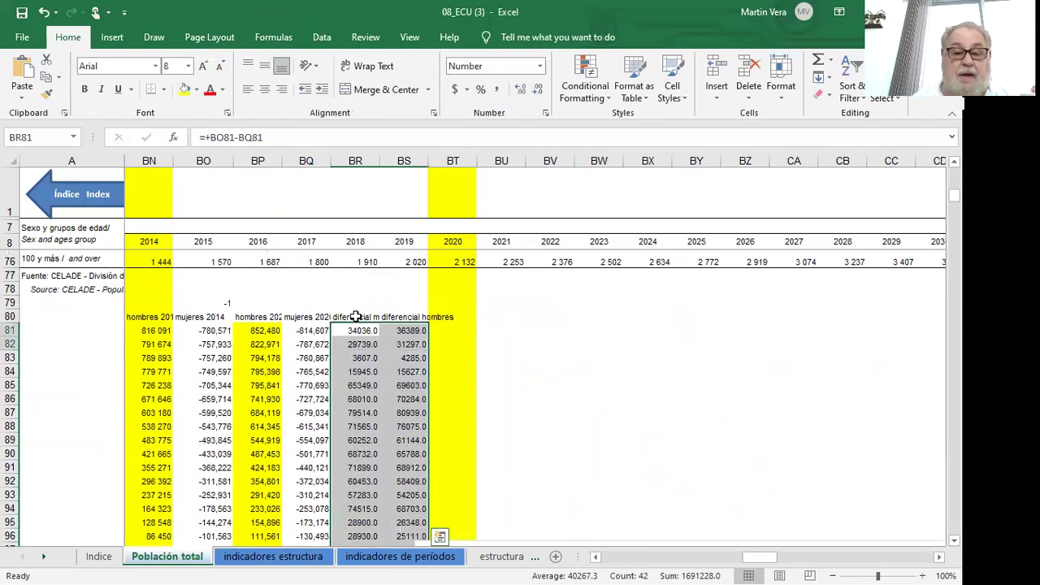
left_click_drag(355, 317, 404, 510)
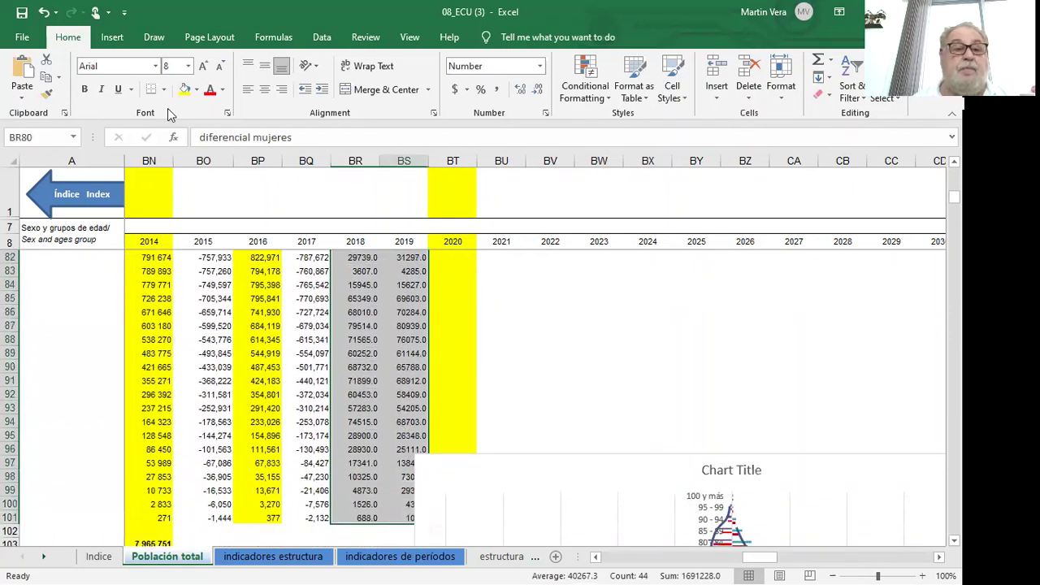
left_click(112, 40)
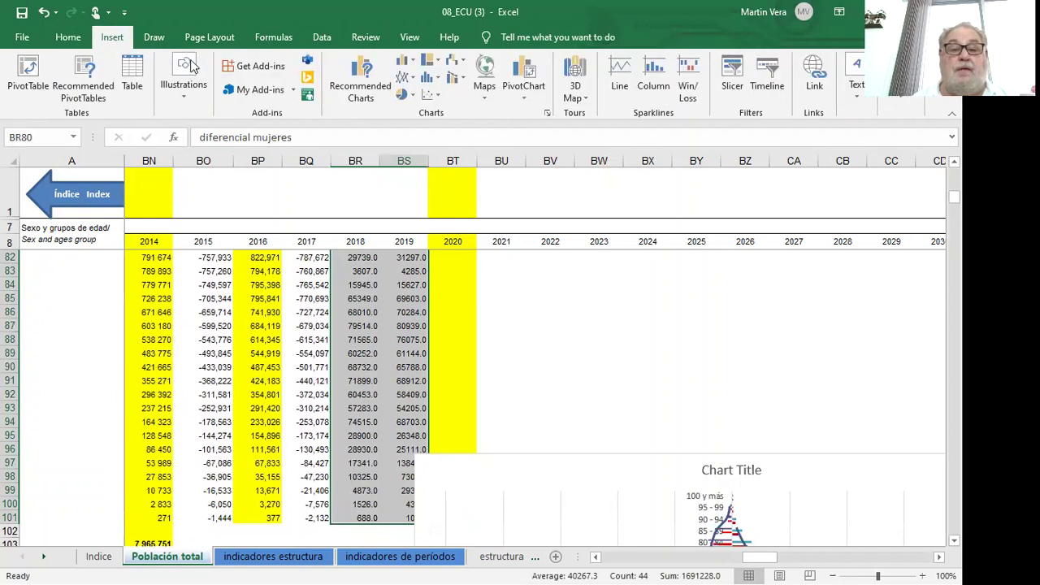
left_click(428, 85)
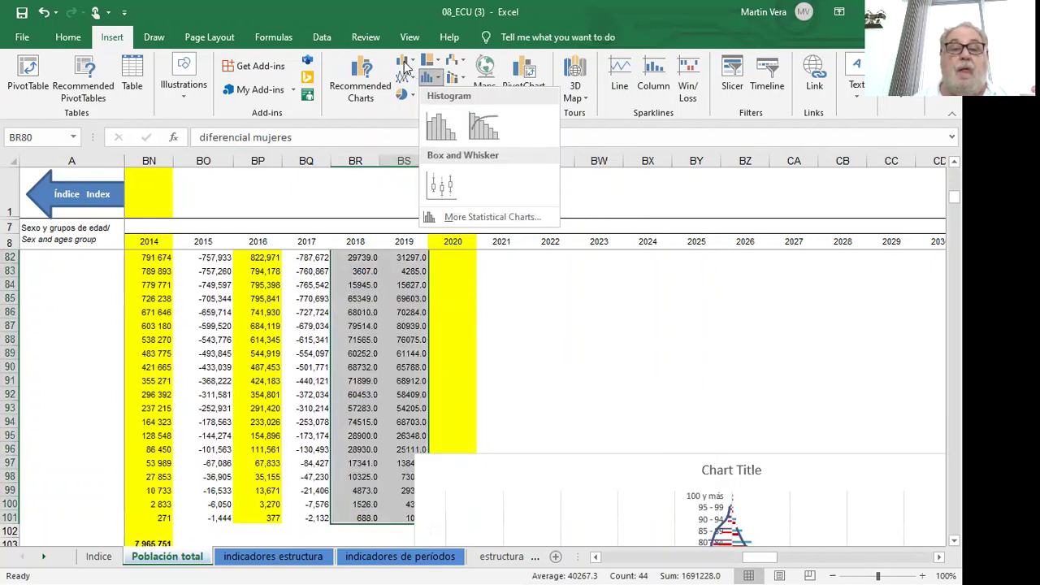
left_click(406, 66)
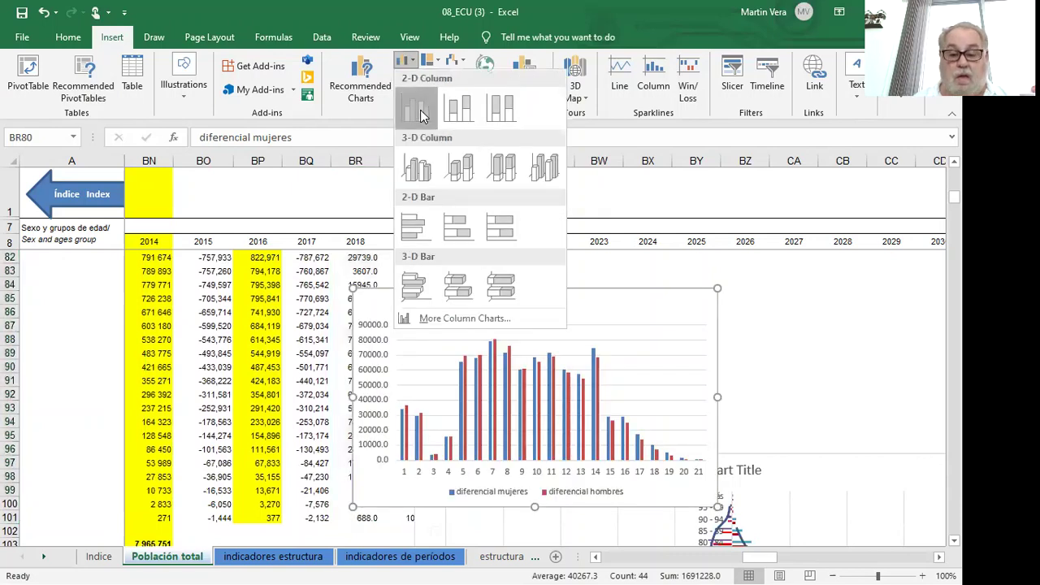
left_click(417, 112)
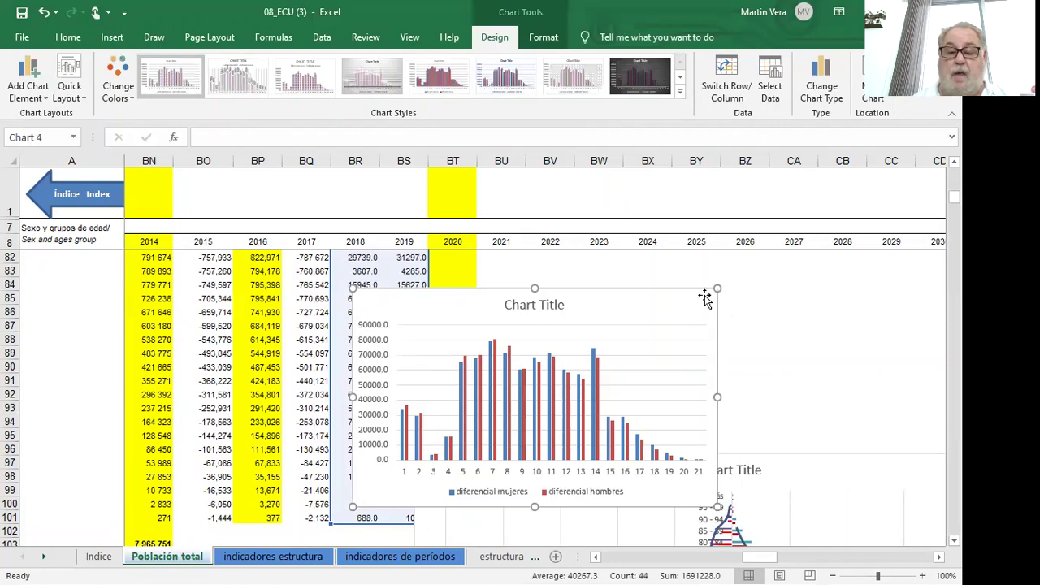
left_click_drag(719, 289, 859, 298)
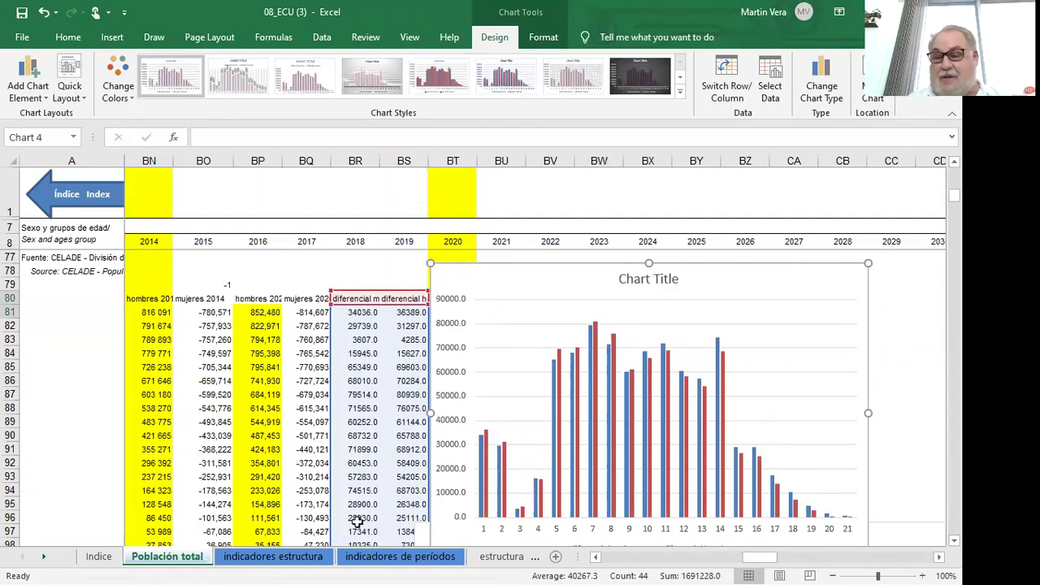
left_click(537, 530)
right_click(536, 532)
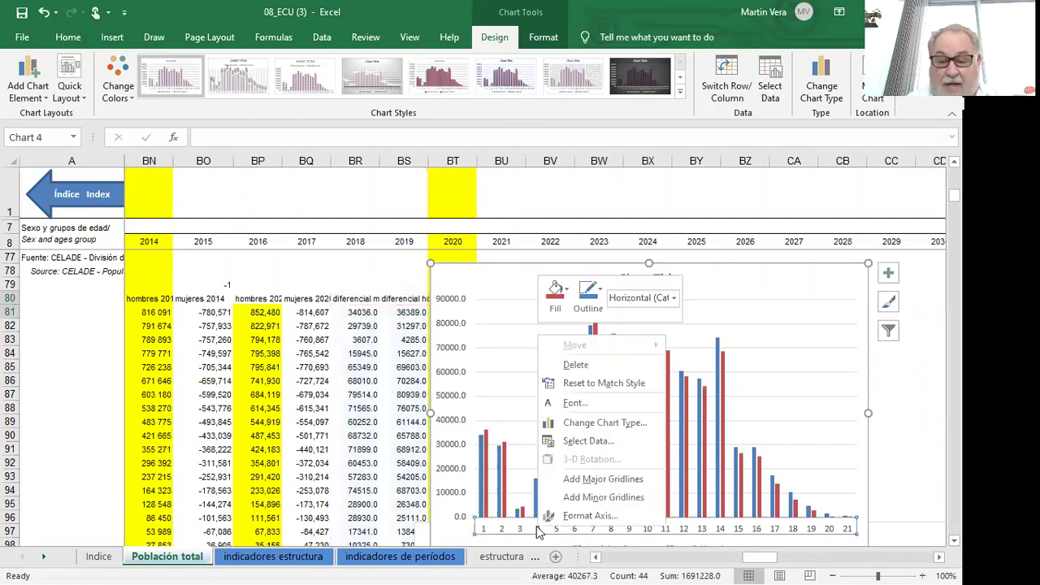
left_click(581, 445)
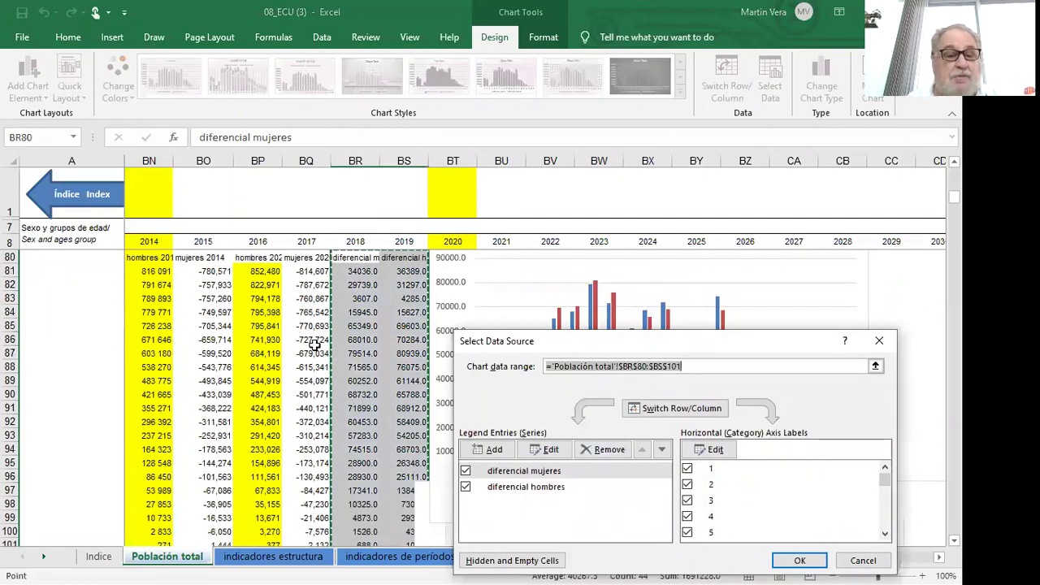
scroll(315, 345, "left", 2)
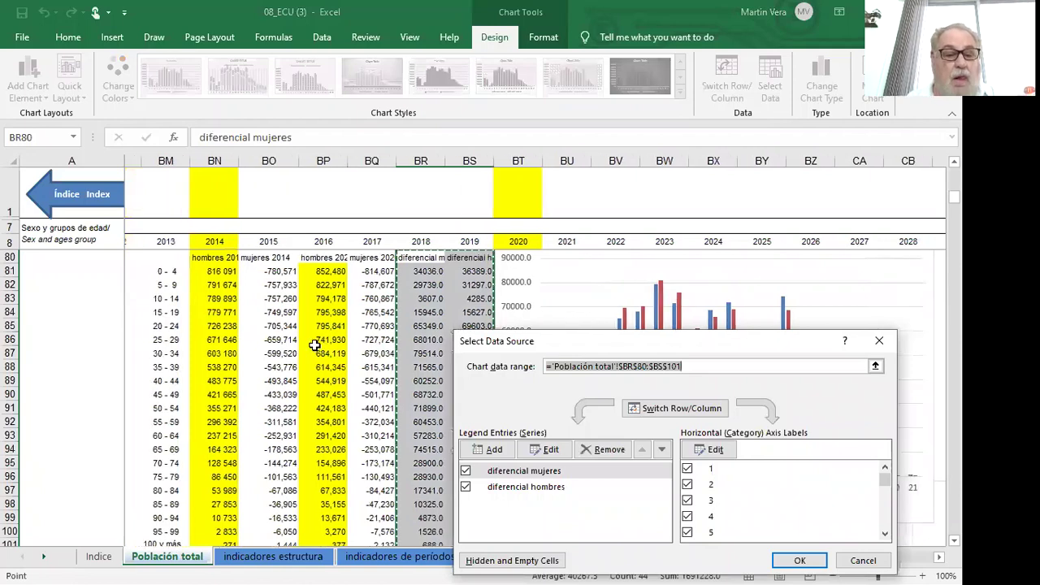
left_click(801, 561)
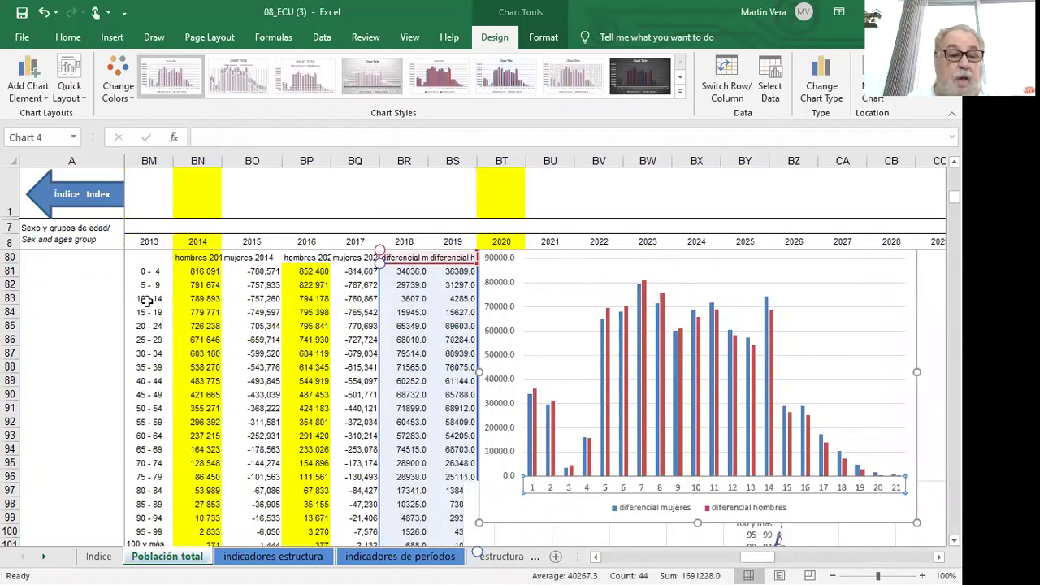
left_click_drag(147, 274, 159, 525)
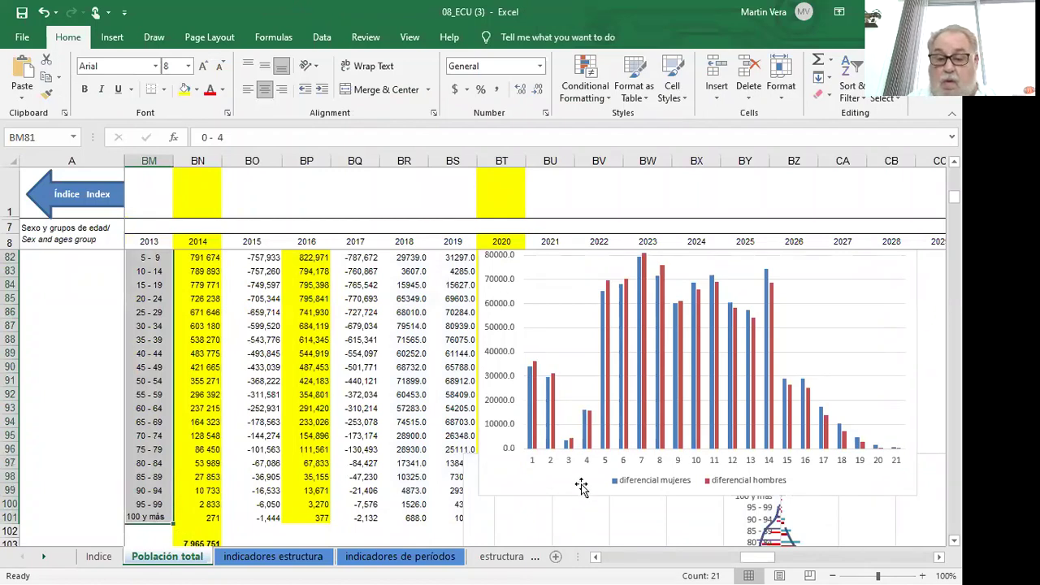
Step: Set the horizontal axis labels of the differentials chart to the age groups in BM81:BM101
left_click(605, 465)
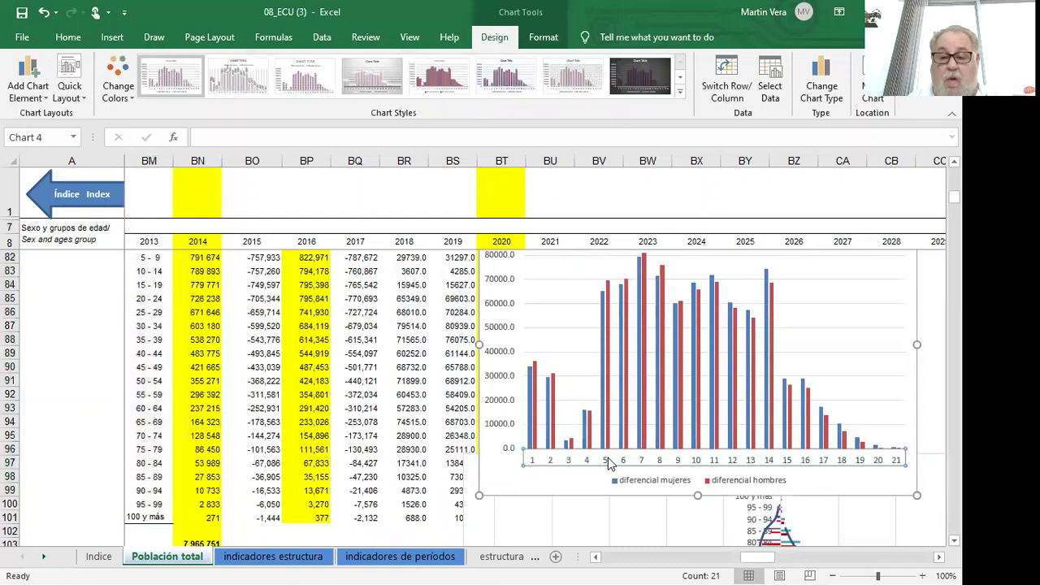
right_click(610, 462)
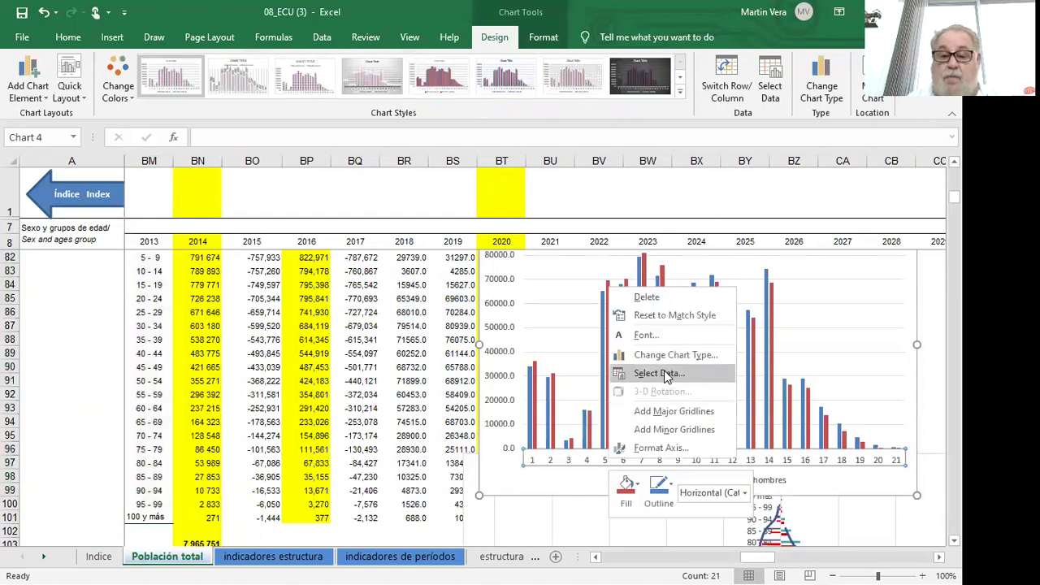
left_click(659, 373)
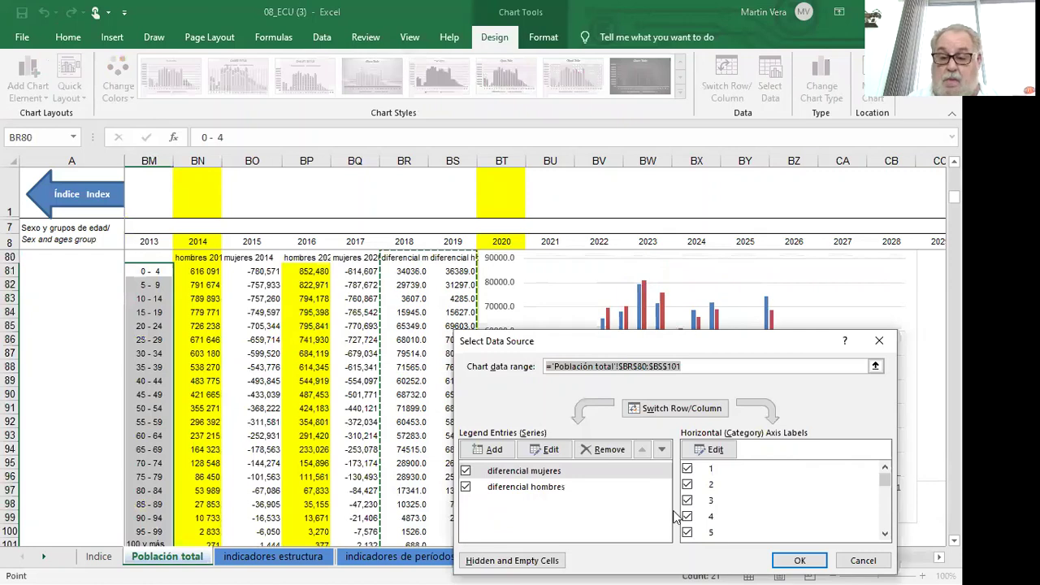
left_click(714, 451)
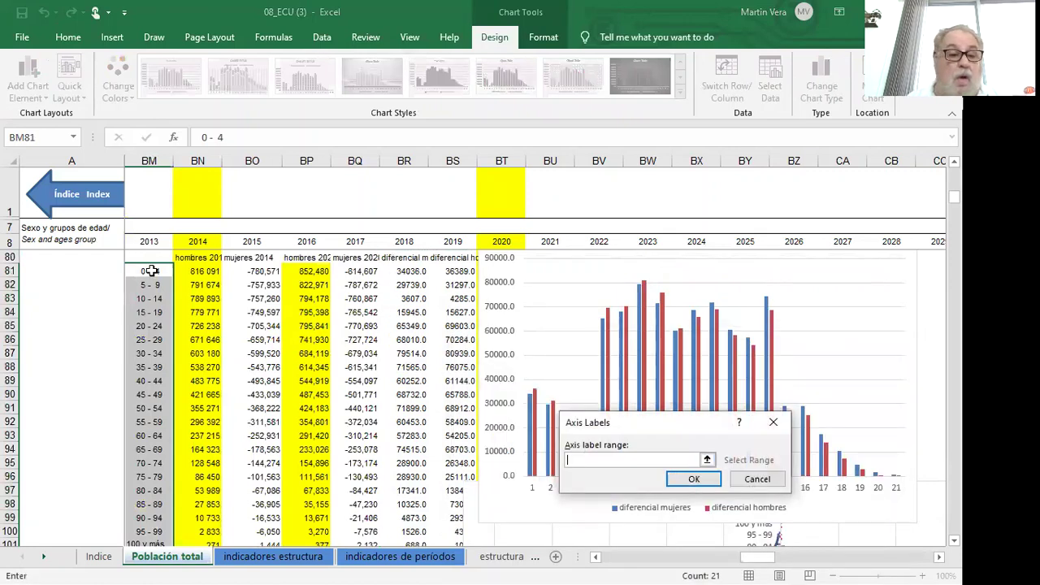
left_click(151, 271)
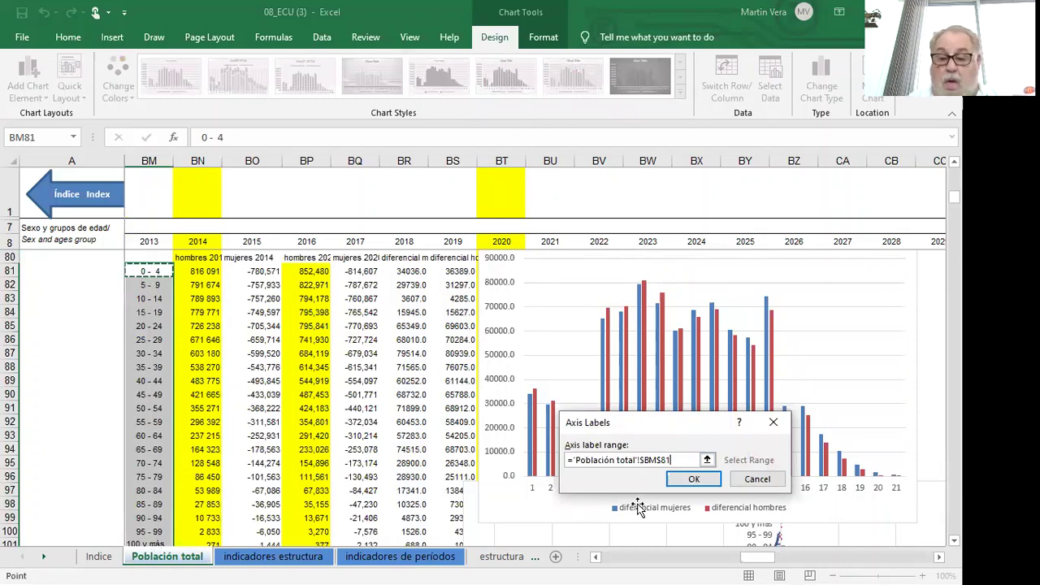
key("ctrl+shift+Down")
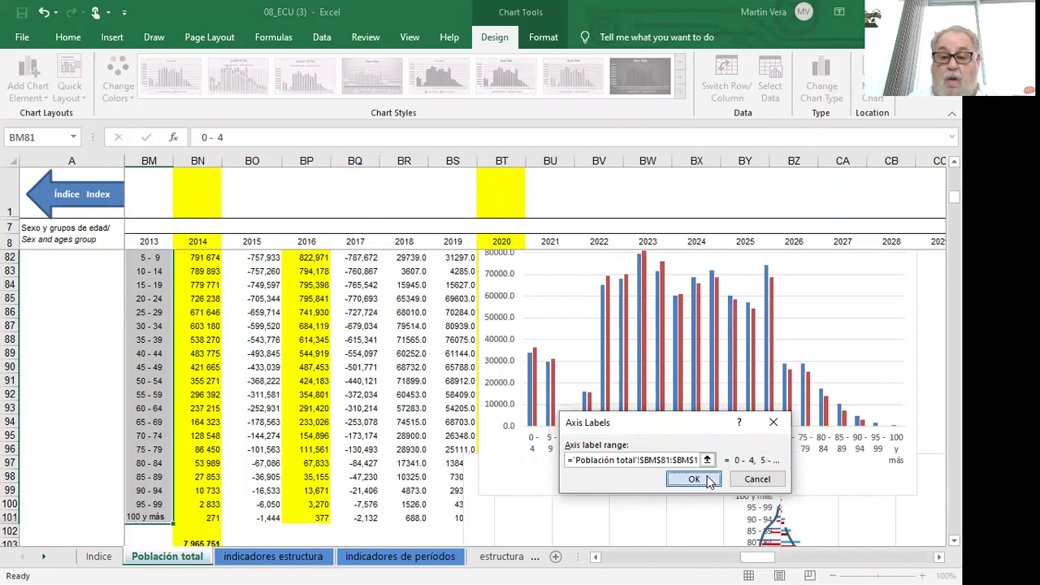
left_click(695, 480)
left_click(787, 565)
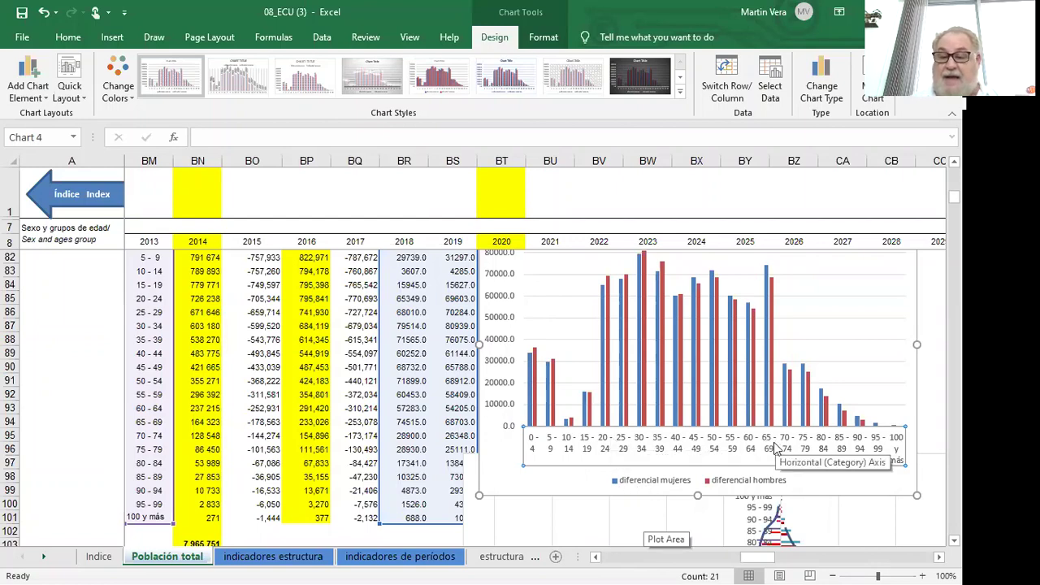
Step: Draw a rectangle about 2.8 high and 2.3 wide over the 0 - 4 to 15 - 19 bars of the differentials chart
mouse_move(774, 303)
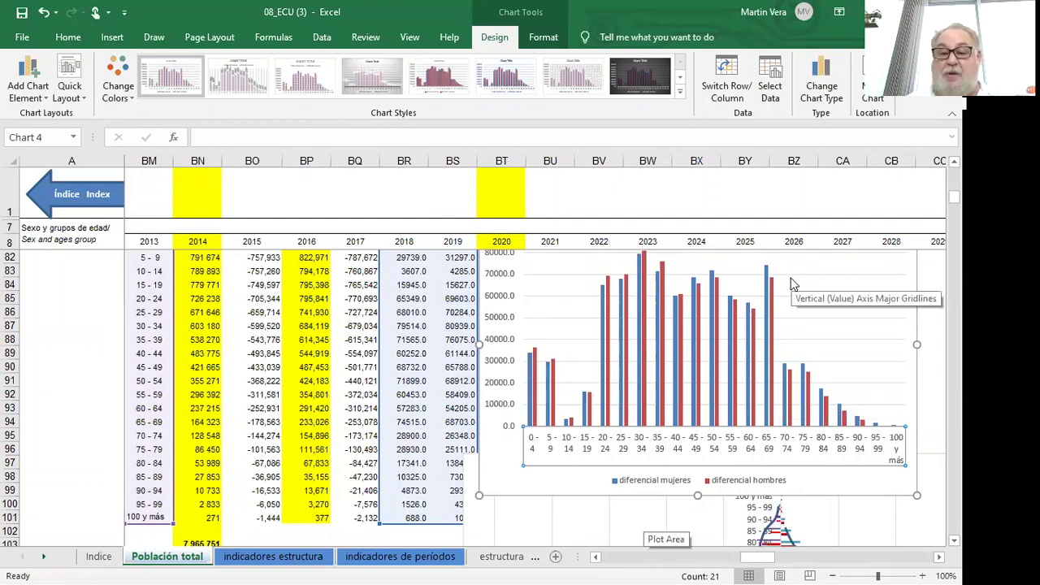
mouse_move(612, 284)
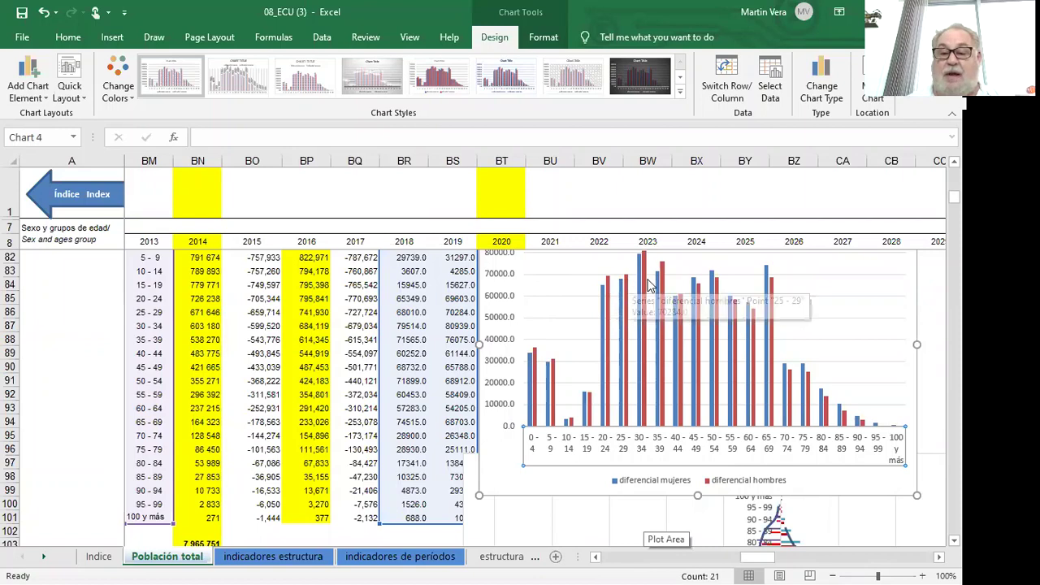
mouse_move(668, 302)
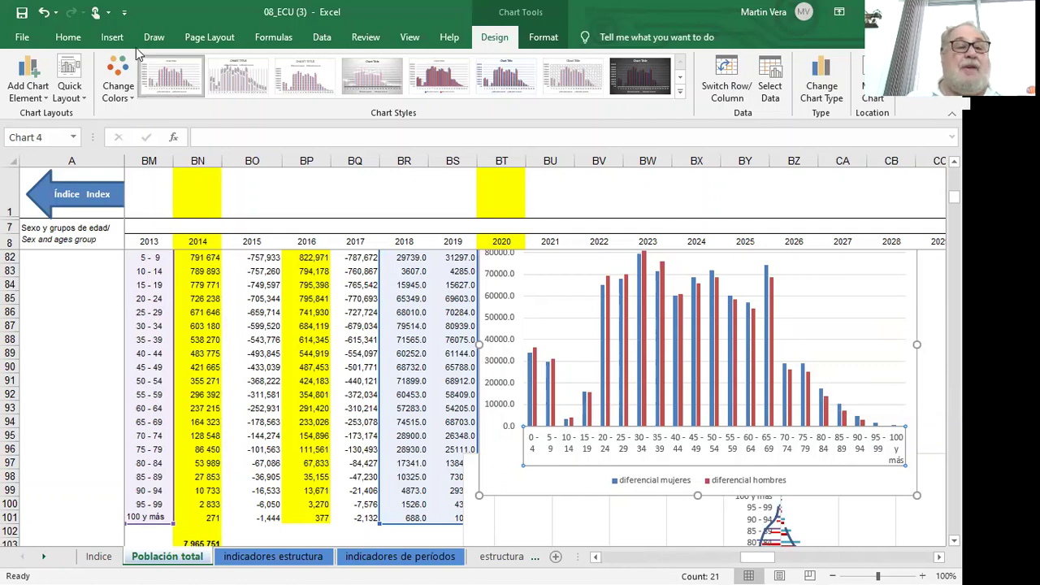
left_click(81, 38)
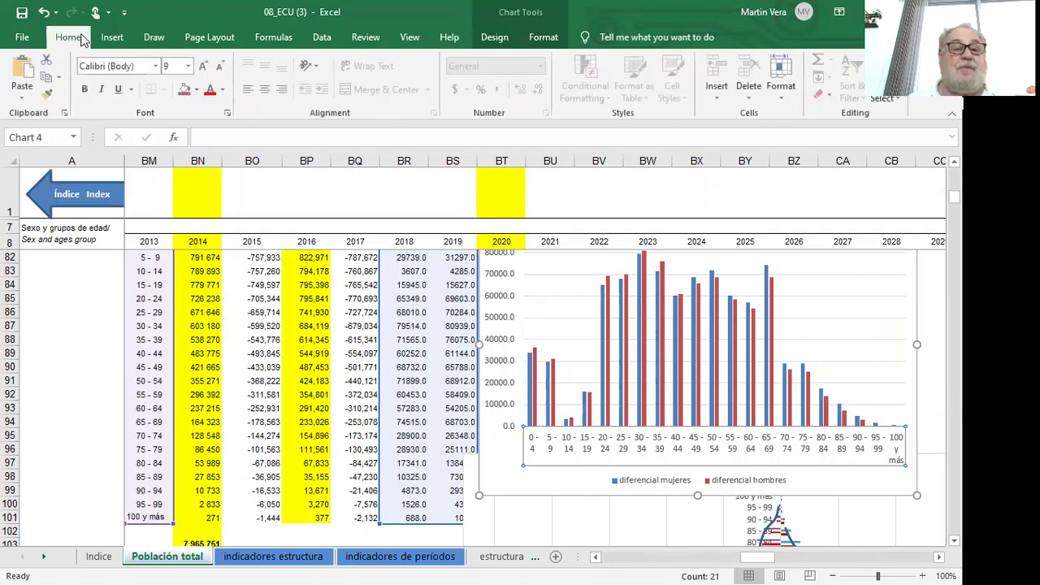
left_click(110, 38)
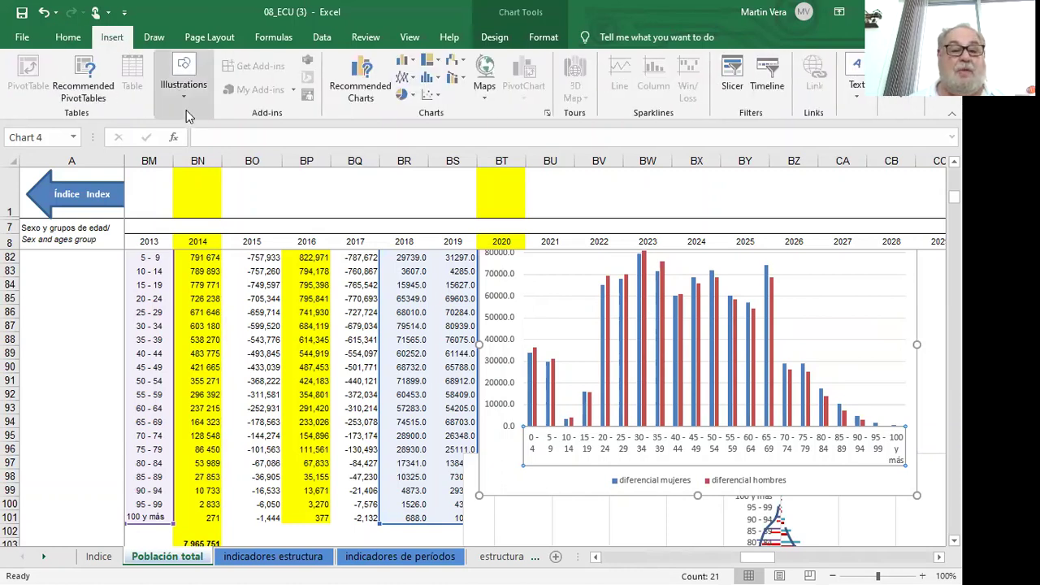
left_click(180, 88)
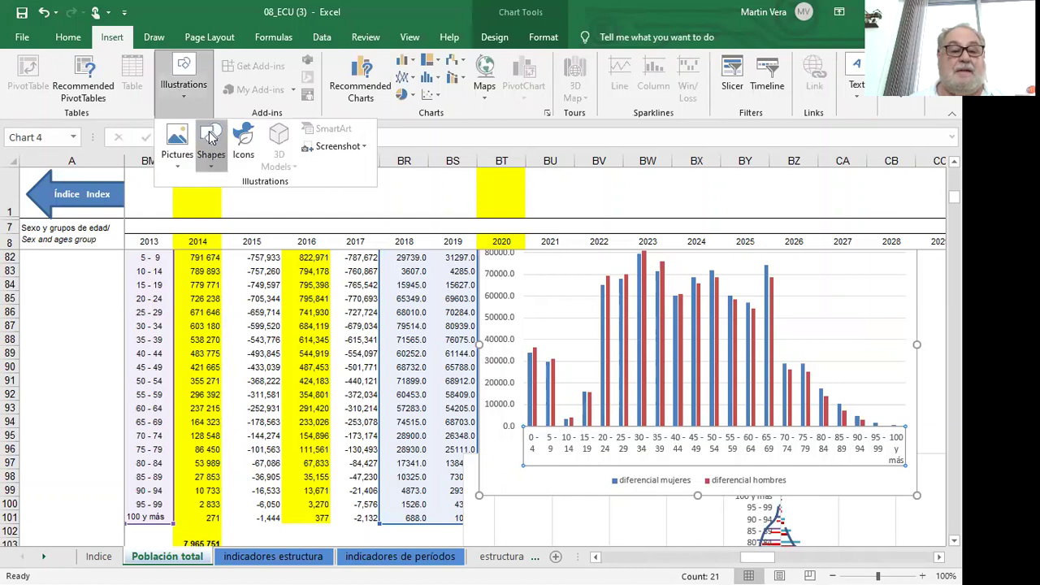
left_click(211, 138)
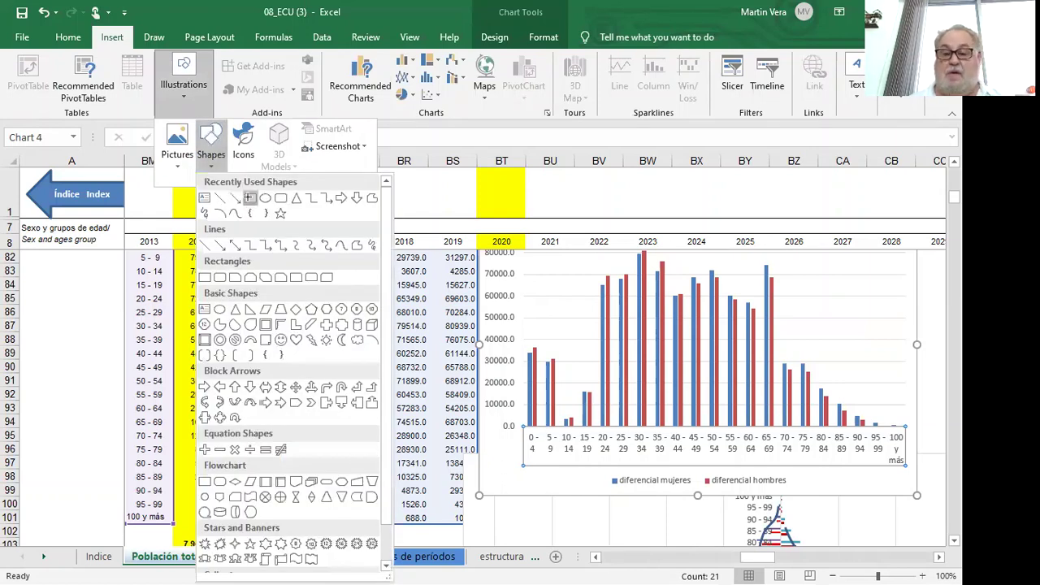
left_click(249, 201)
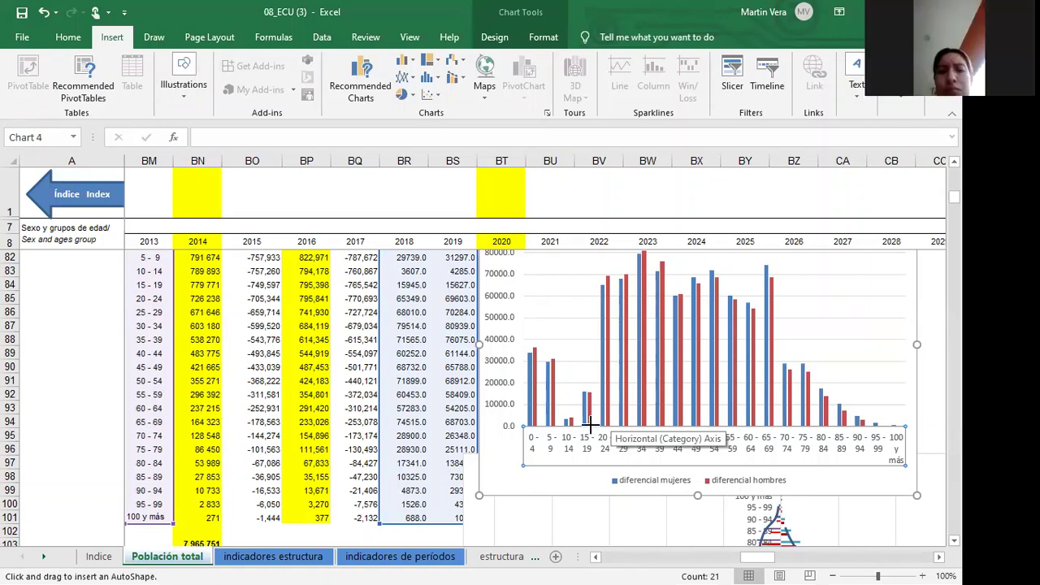
mouse_move(590, 423)
left_mouse_down()
mouse_move(588, 342)
mouse_move(527, 345)
left_mouse_up()
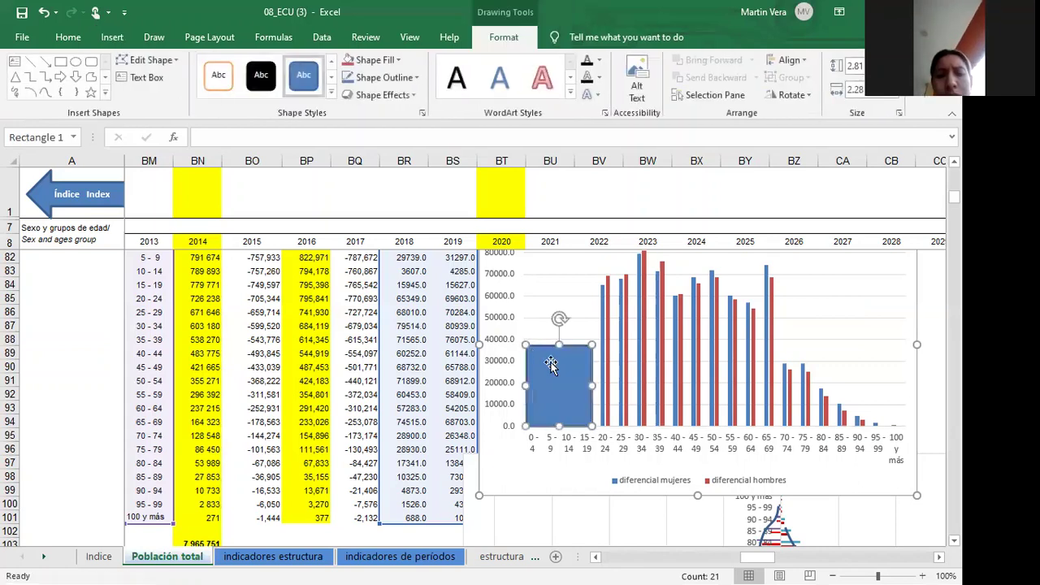
Step: Set the fill transparency of the rectangle over the youngest age groups to 71%
right_click(557, 364)
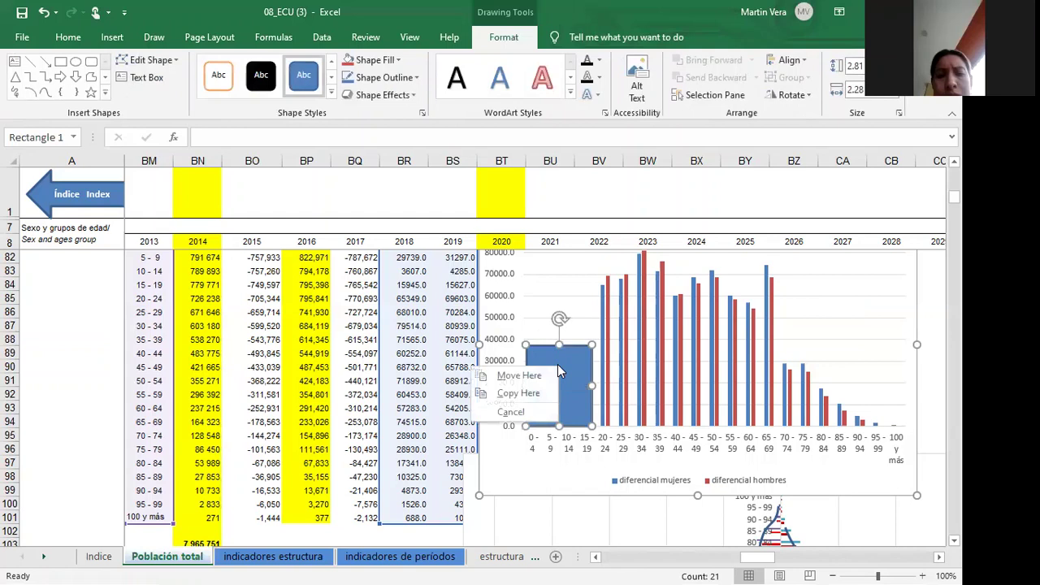
key("Escape")
right_click(551, 370)
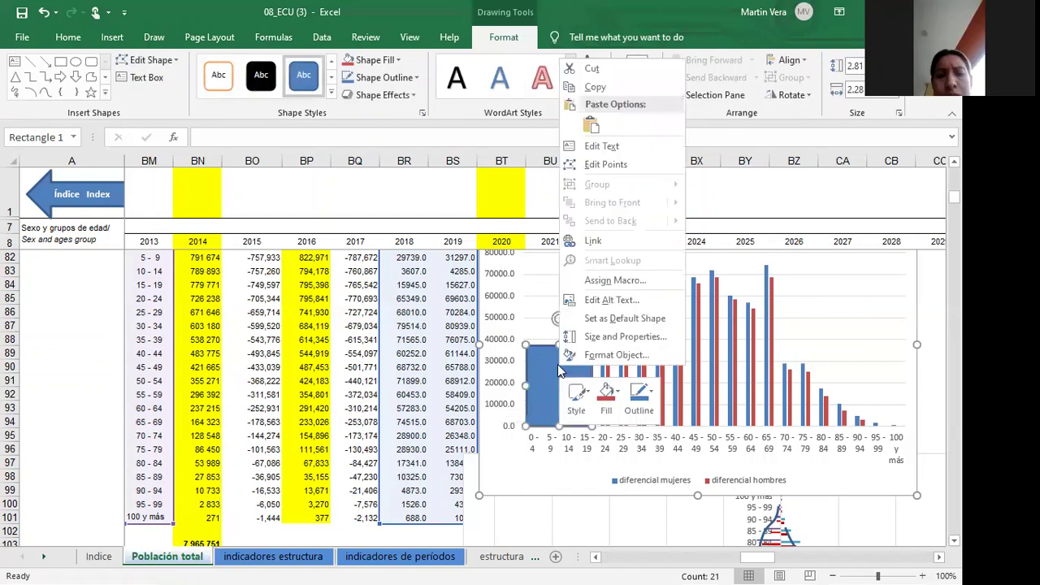
left_click(602, 358)
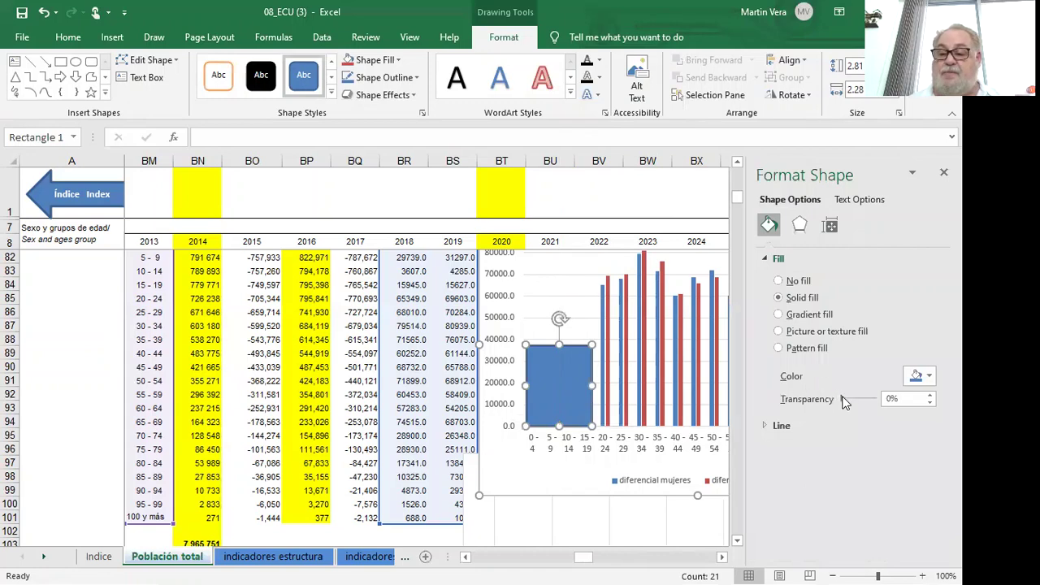
left_click_drag(859, 396, 869, 398)
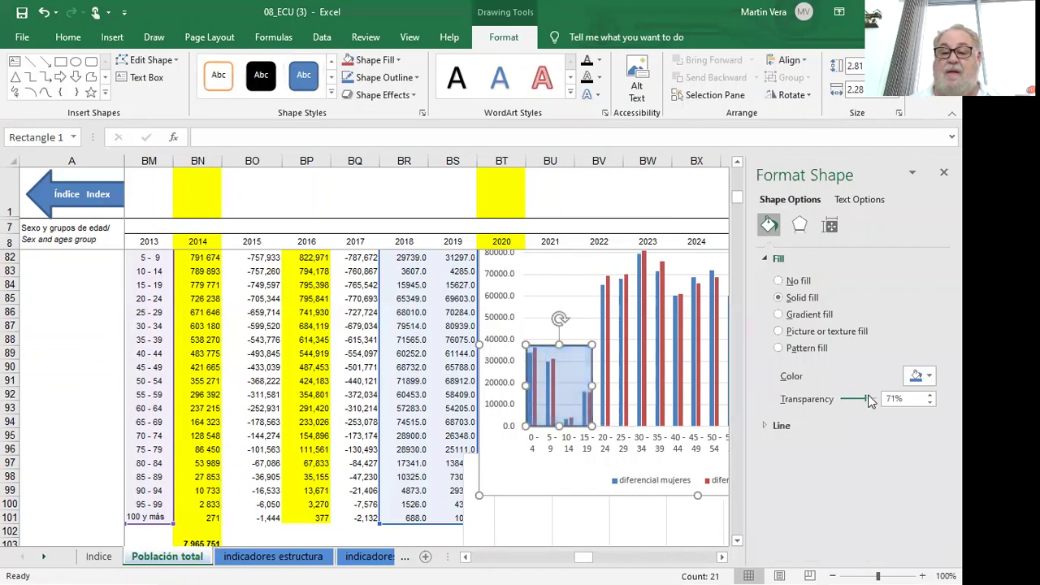
left_click(944, 172)
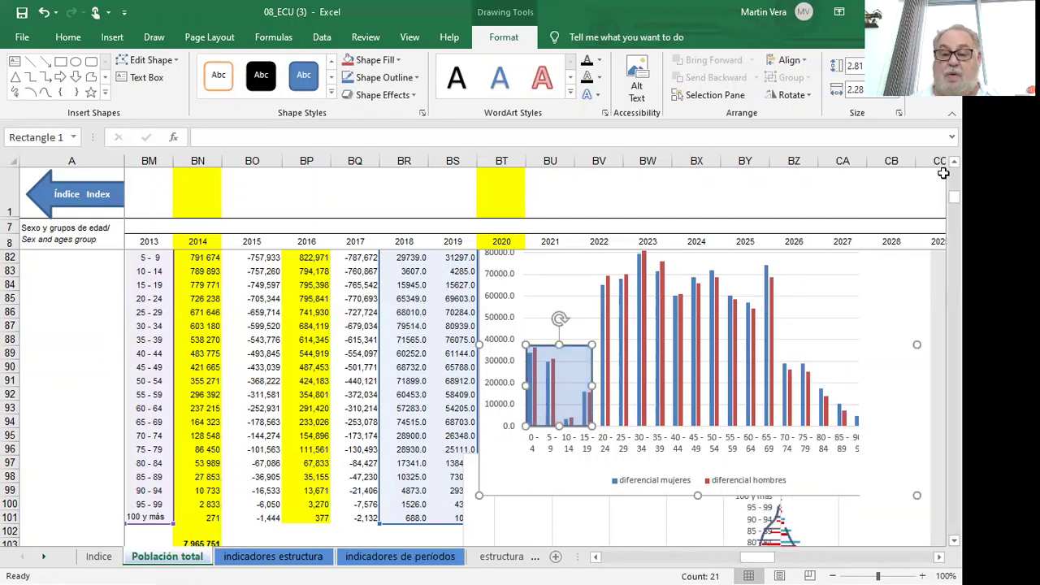
Step: Draw a rectangle about 6.1 high and 6.0 wide over the 20 - 24 to 65 - 69 bars, with a red fill at 74% transparency
left_click(61, 60)
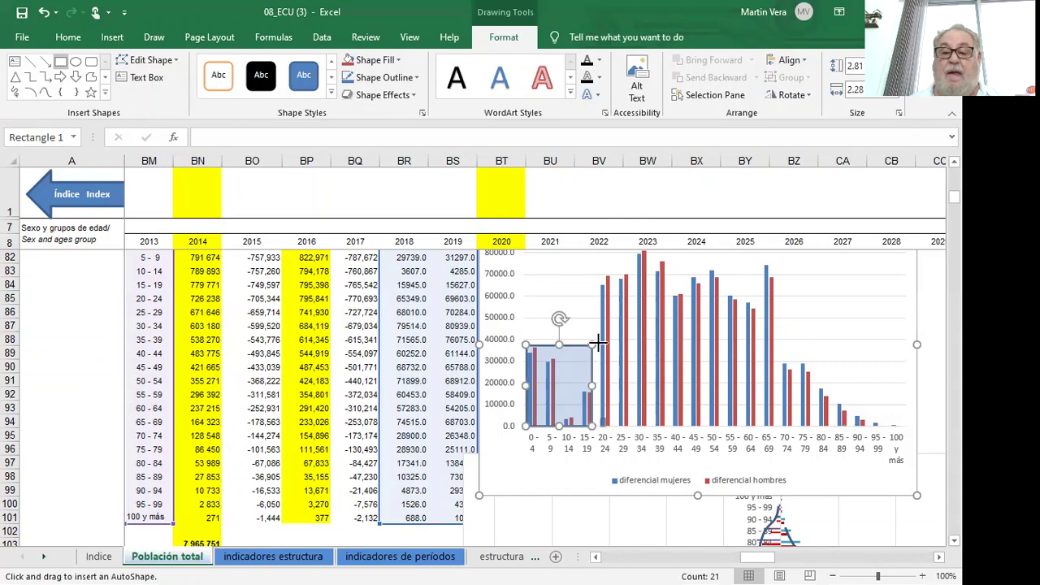
mouse_move(600, 427)
left_mouse_down()
mouse_move(606, 245)
mouse_move(622, 298)
mouse_move(777, 299)
mouse_move(773, 313)
mouse_move(773, 304)
left_mouse_up()
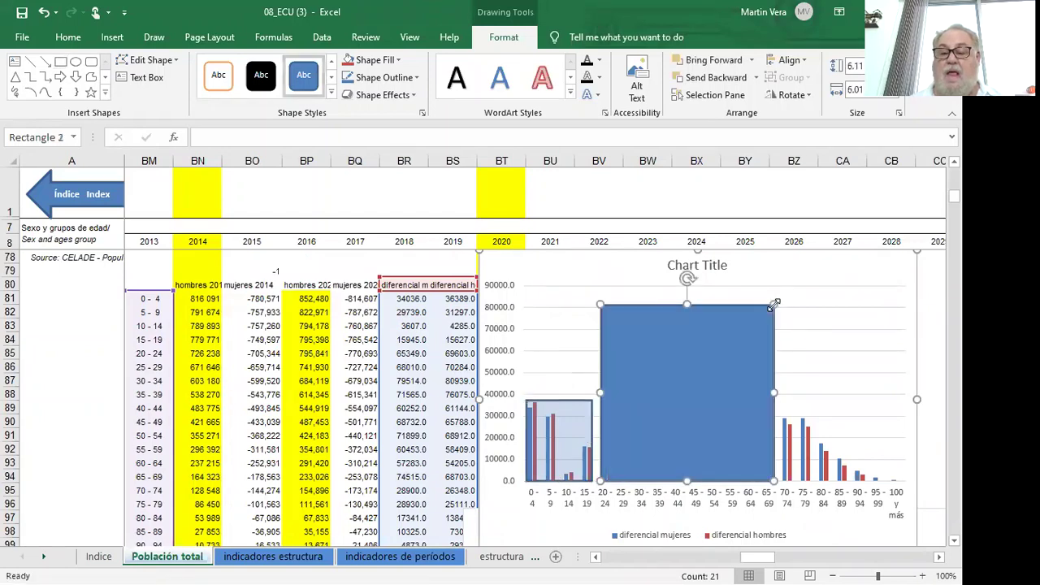
right_click(719, 351)
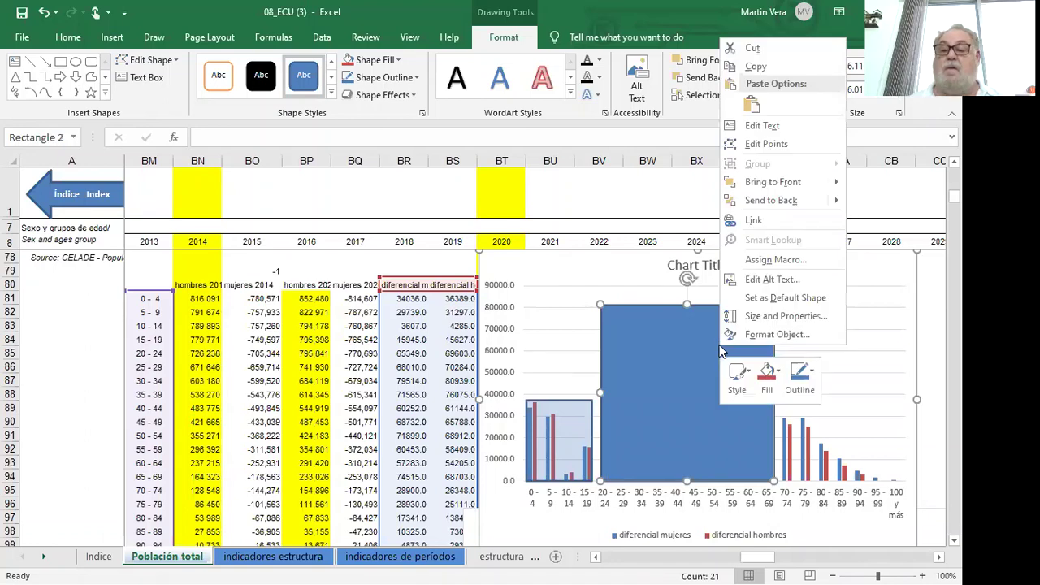
left_click(769, 334)
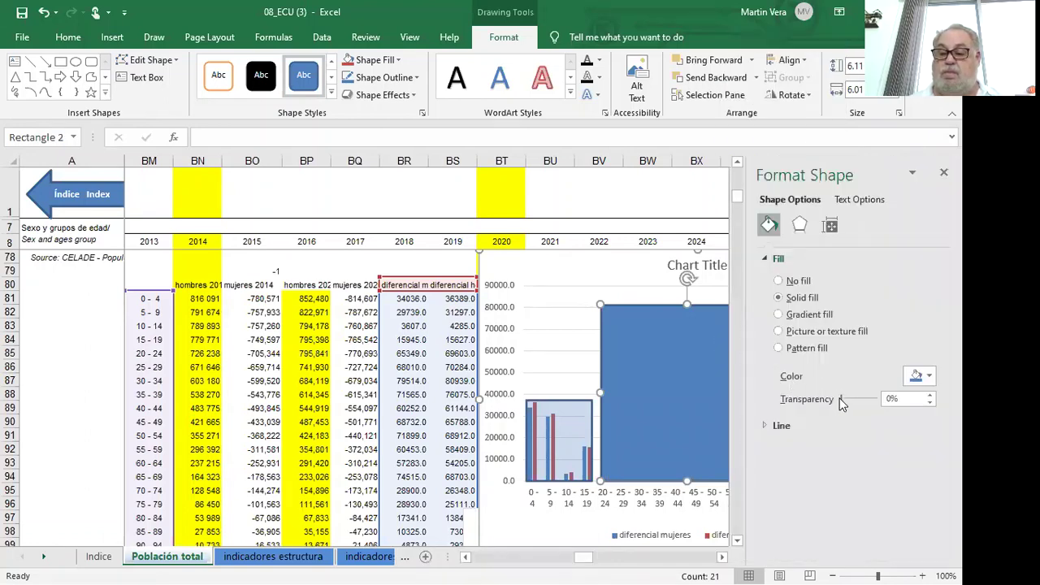
left_click_drag(842, 404, 865, 405)
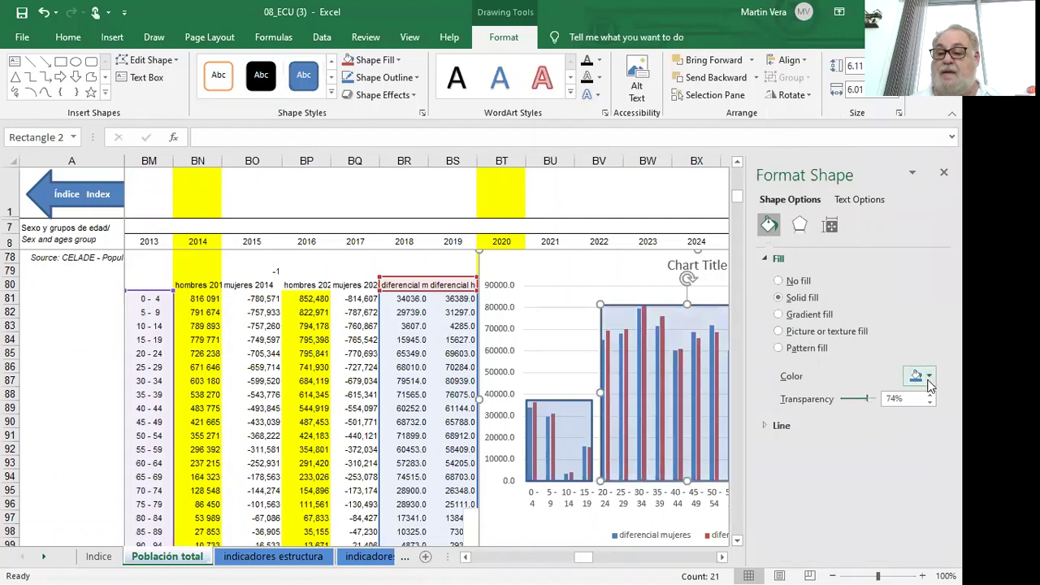
left_click(930, 377)
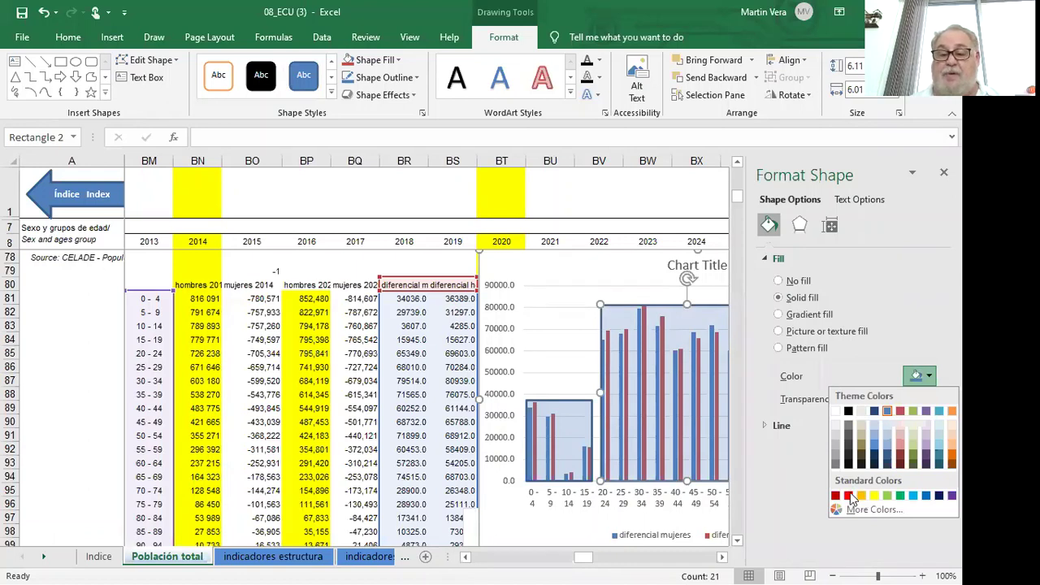
left_click(850, 496)
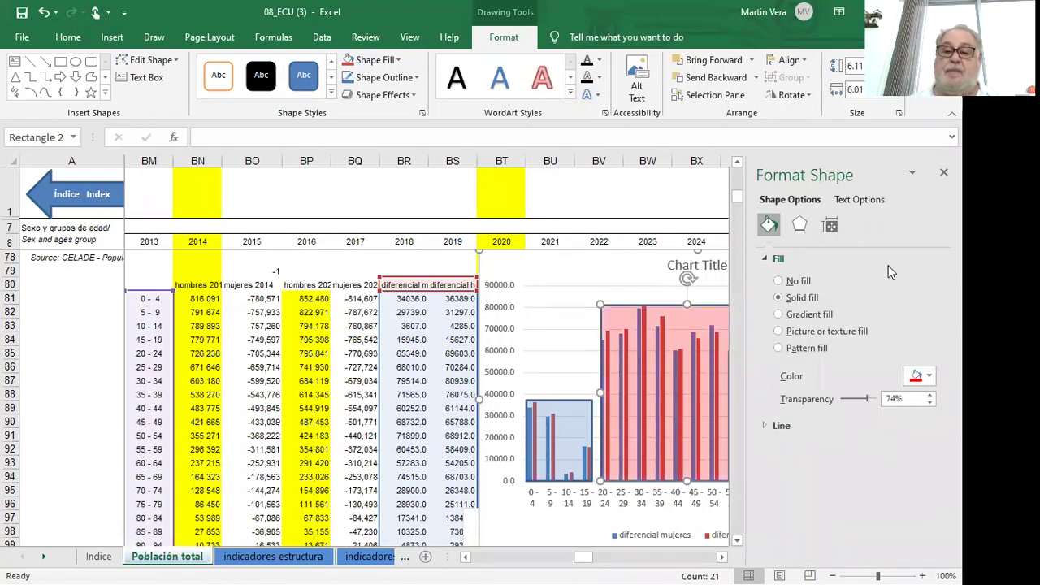
left_click(942, 176)
Step: Draw a third rectangle about 2.3 high and 4.1 wide over the chart bars from 70 - 74 to 100 y más
scroll(942, 179, "up", 6)
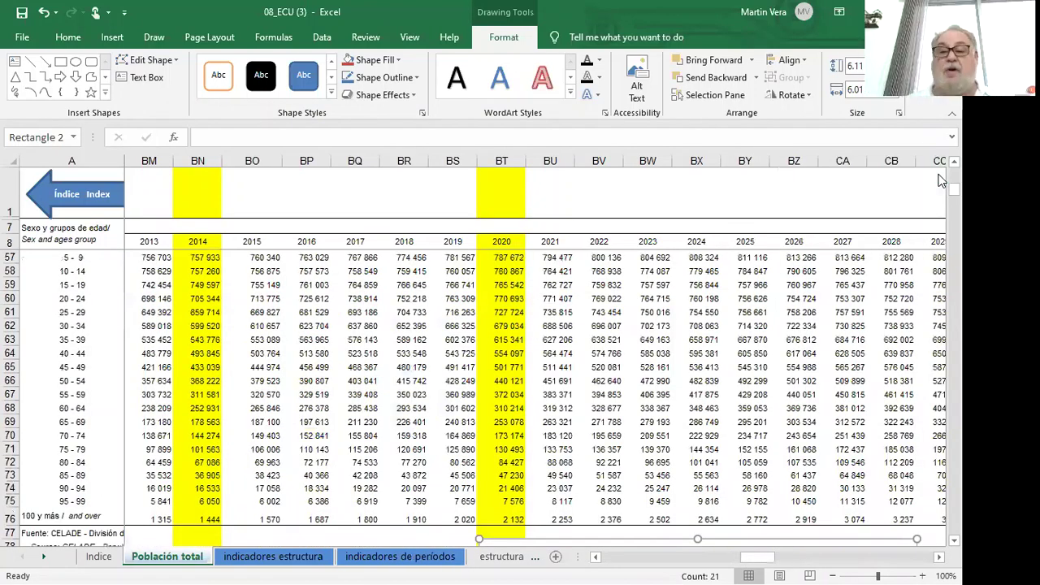
scroll(851, 167, "down", 8)
left_click(61, 62)
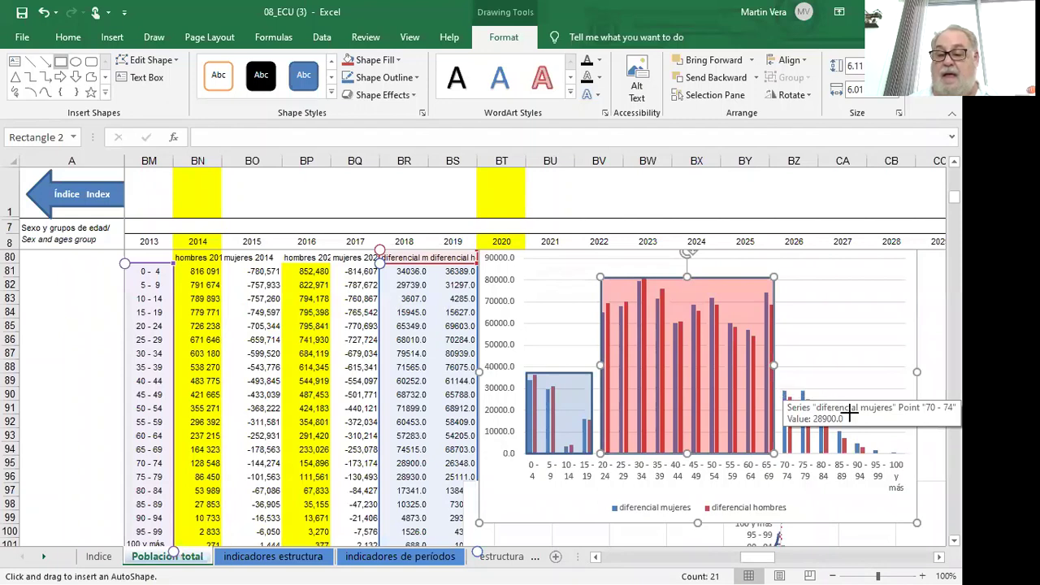
left_click_drag(784, 390, 901, 454)
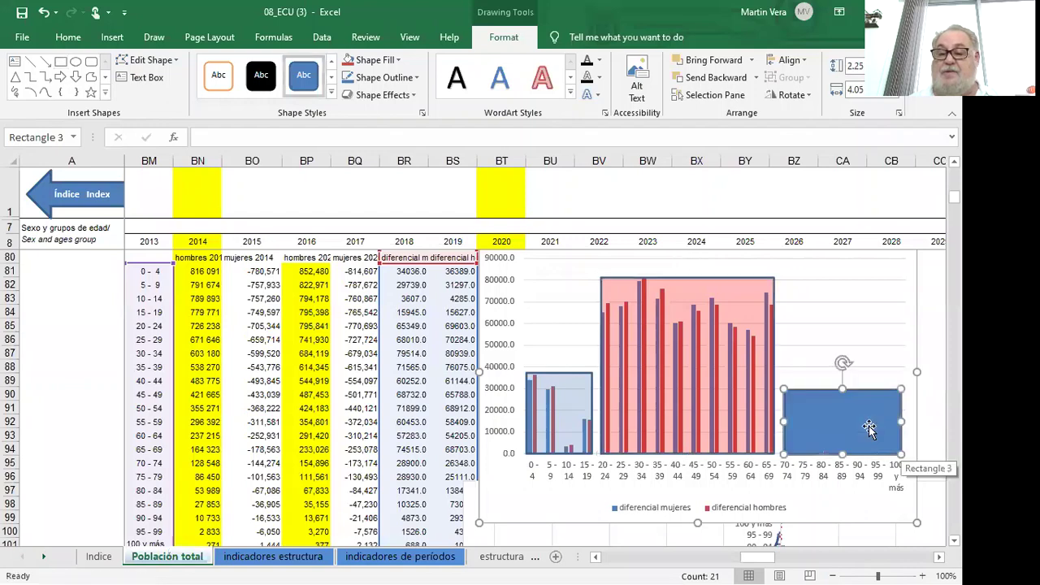
Step: Give the rectangle over the oldest age groups a green fill with 90% transparency
right_click(868, 425)
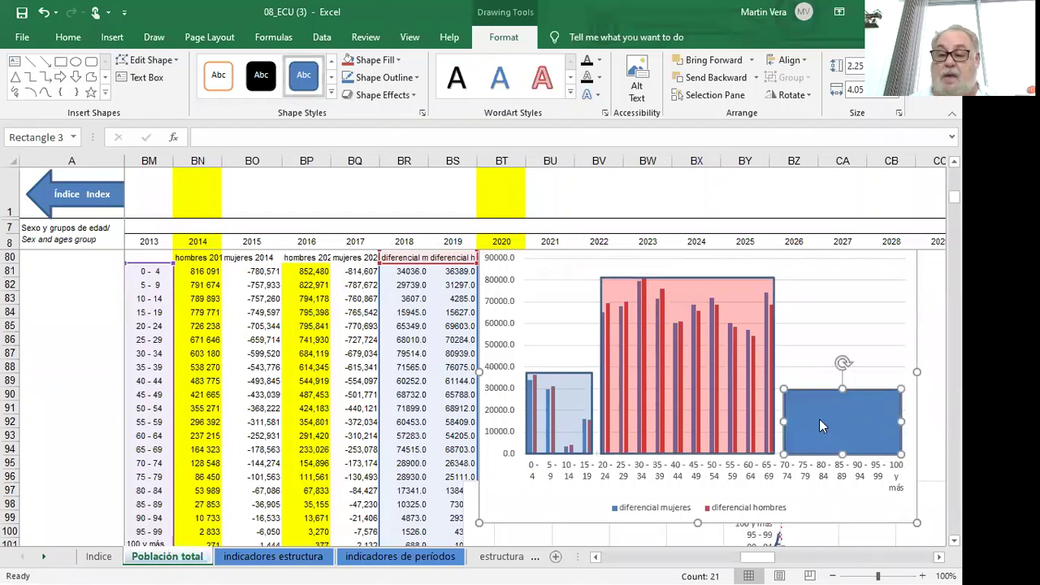
left_click(831, 413)
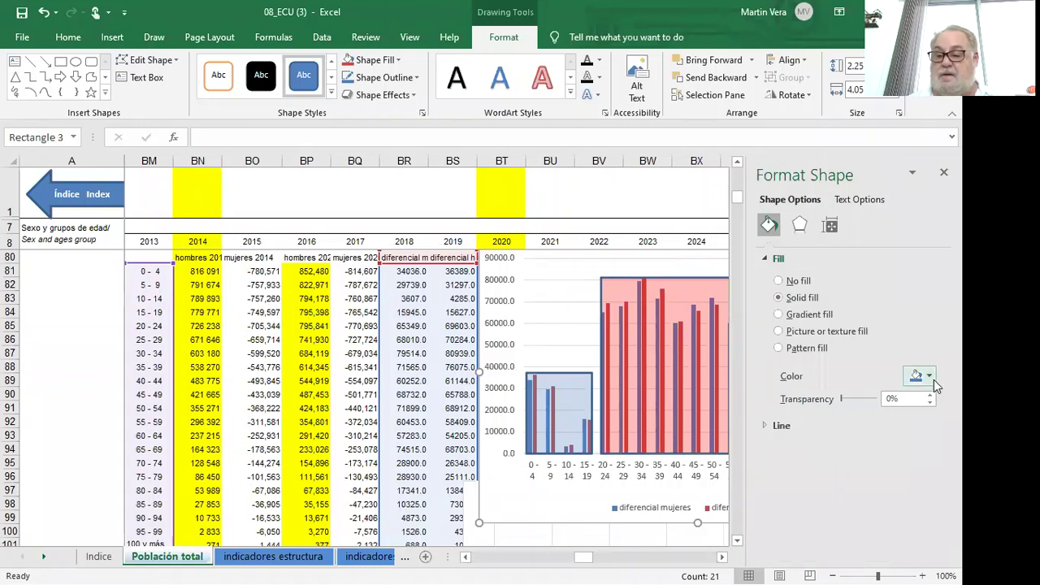
left_click(929, 376)
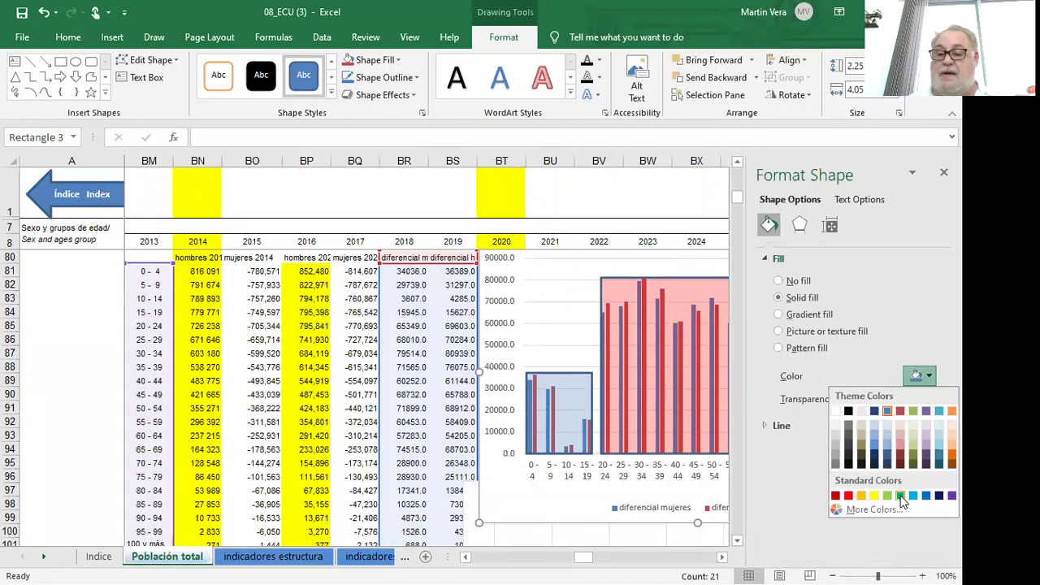
left_click(901, 496)
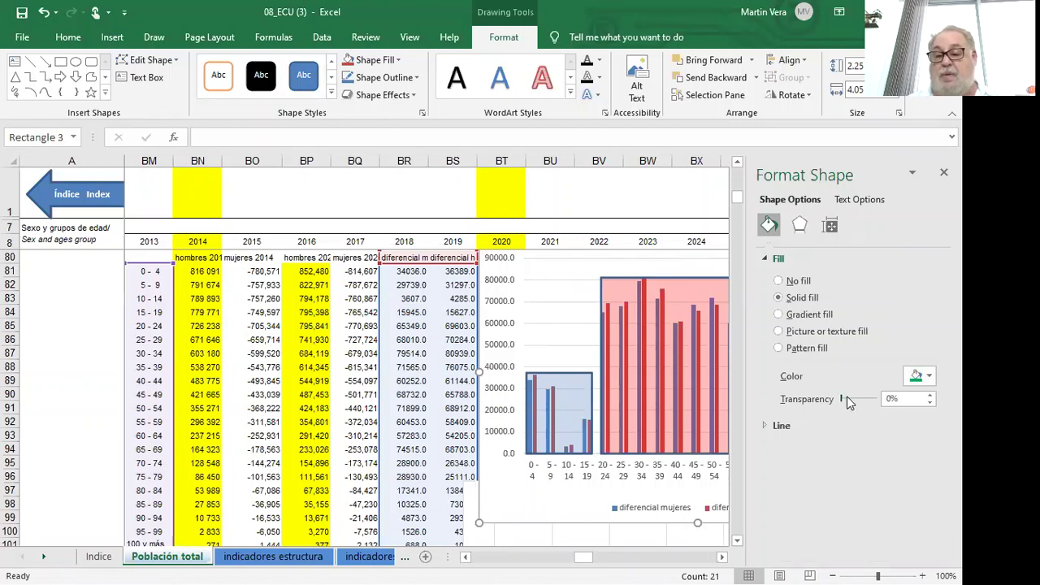
left_click_drag(847, 400, 873, 402)
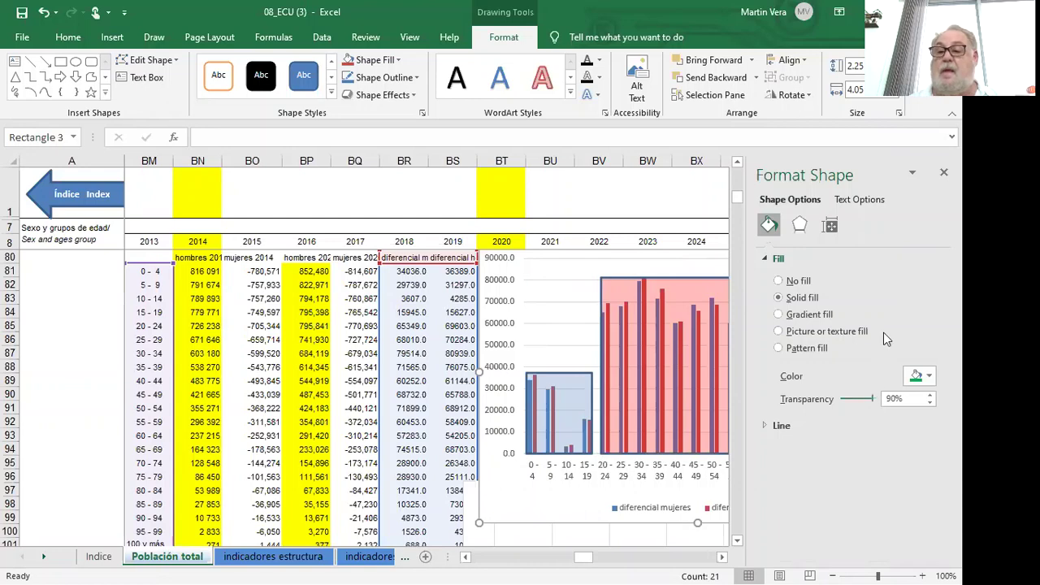
left_click(942, 175)
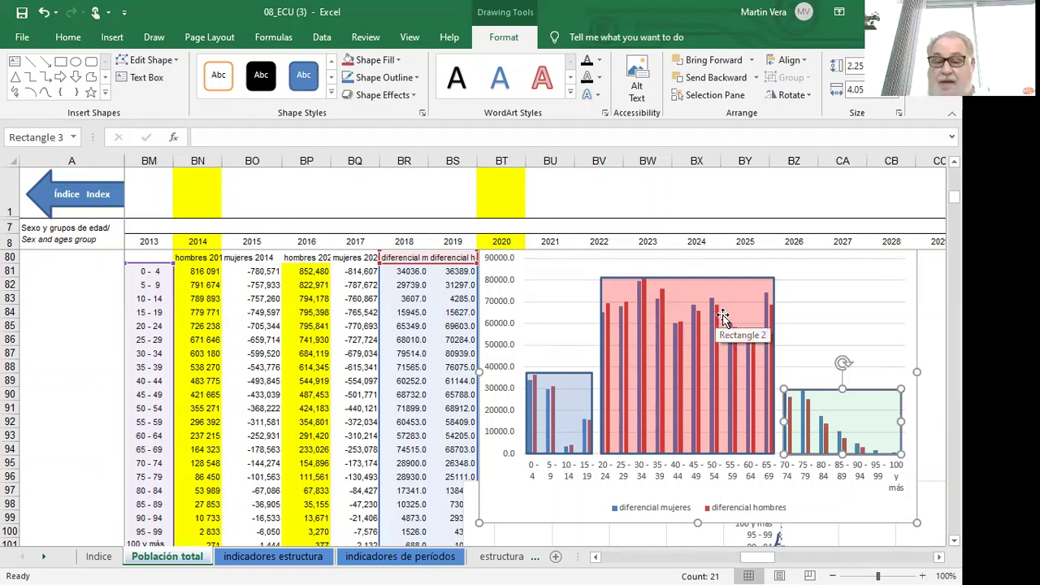
Step: Draw a rectangle about 6.1 high and 3.1 wide over the chart bars from 20 - 24 to 40 - 44
left_click(680, 329)
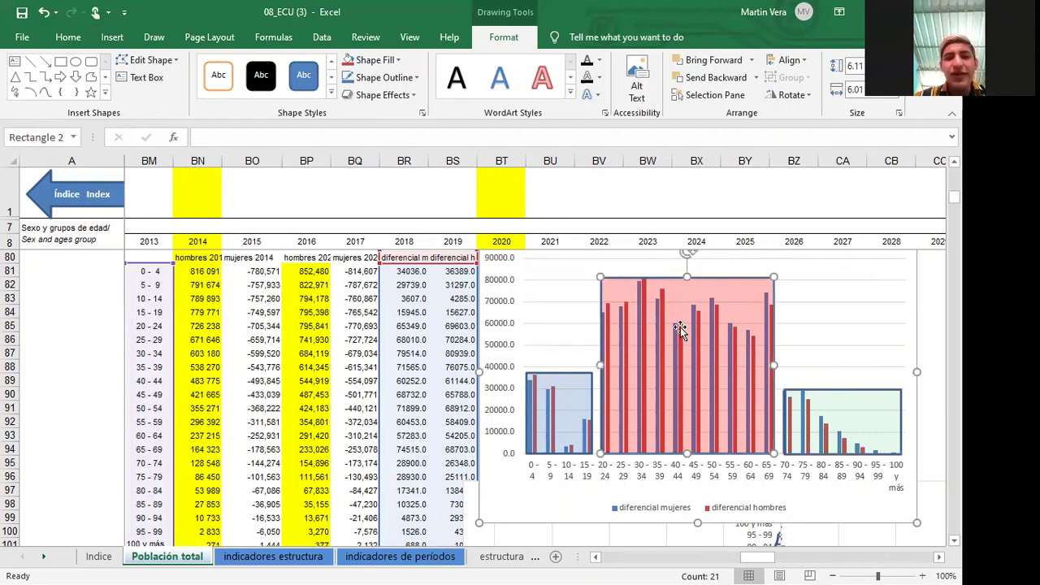
left_click(61, 61)
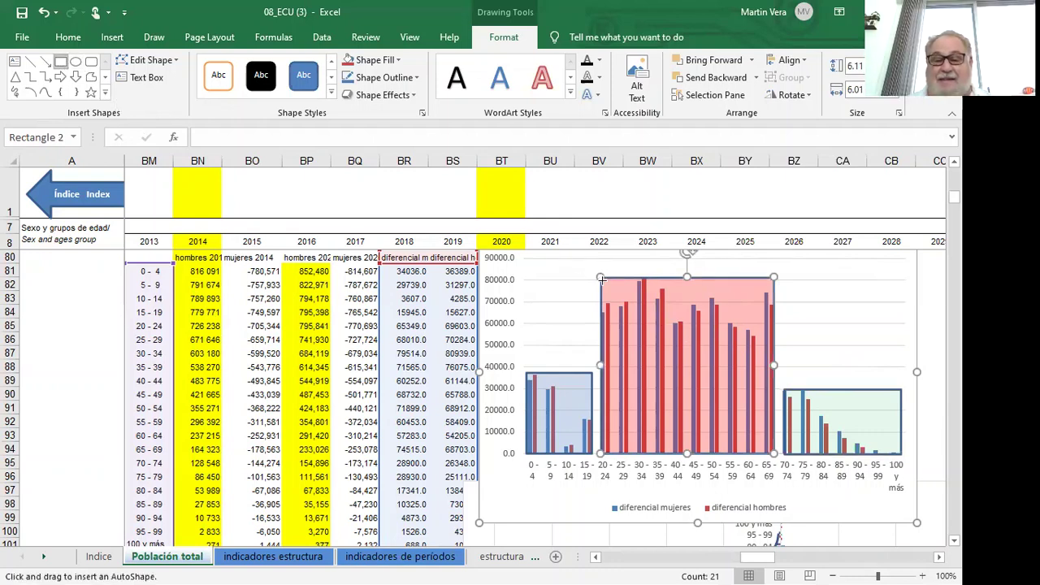
left_click_drag(601, 278, 690, 452)
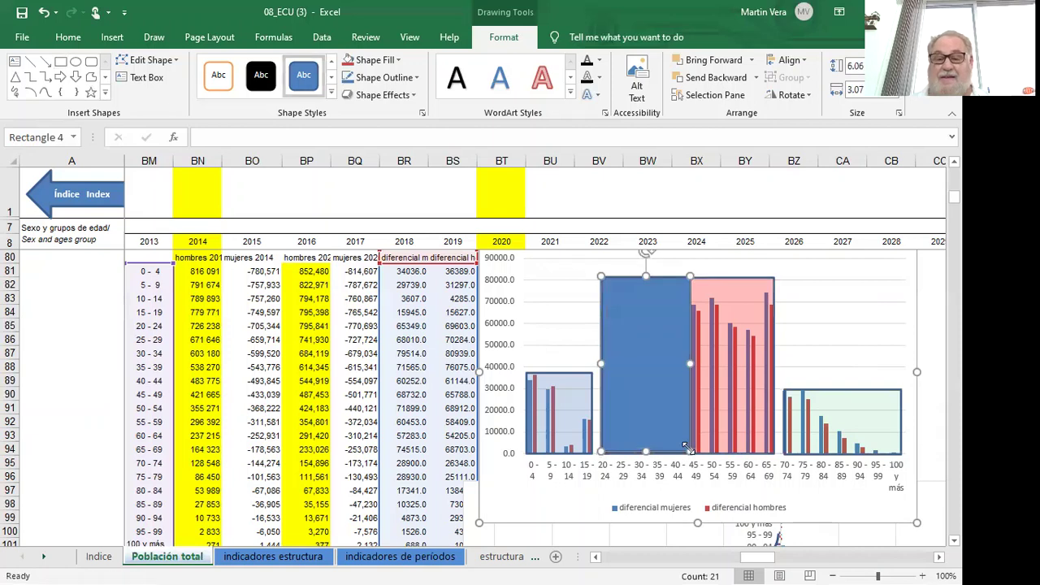
Step: Give the rectangle over the 20 - 24 to 40 - 44 bars a light red solid fill with 84% transparency
right_click(664, 327)
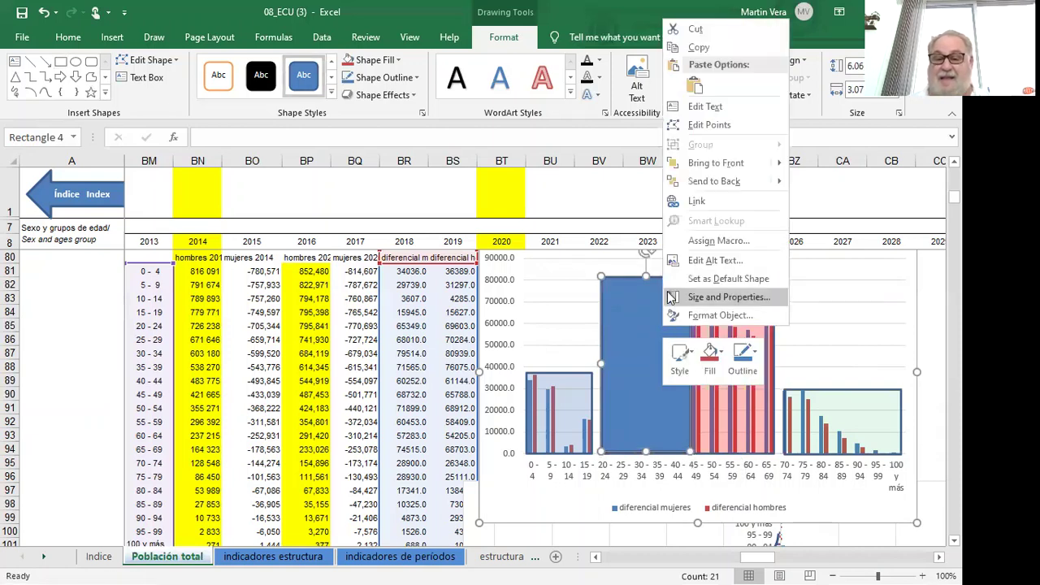
left_click(735, 317)
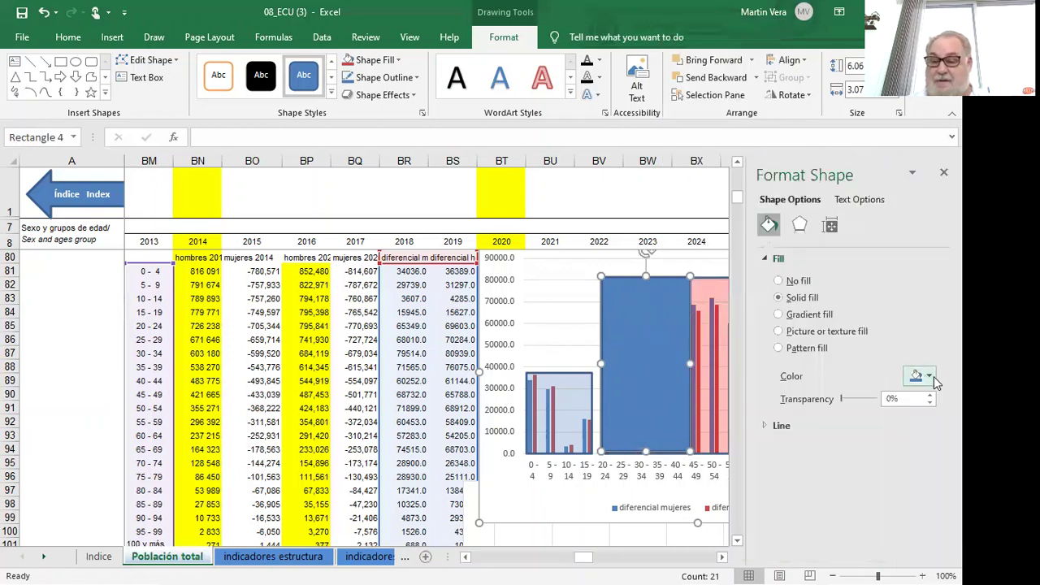
left_click(933, 376)
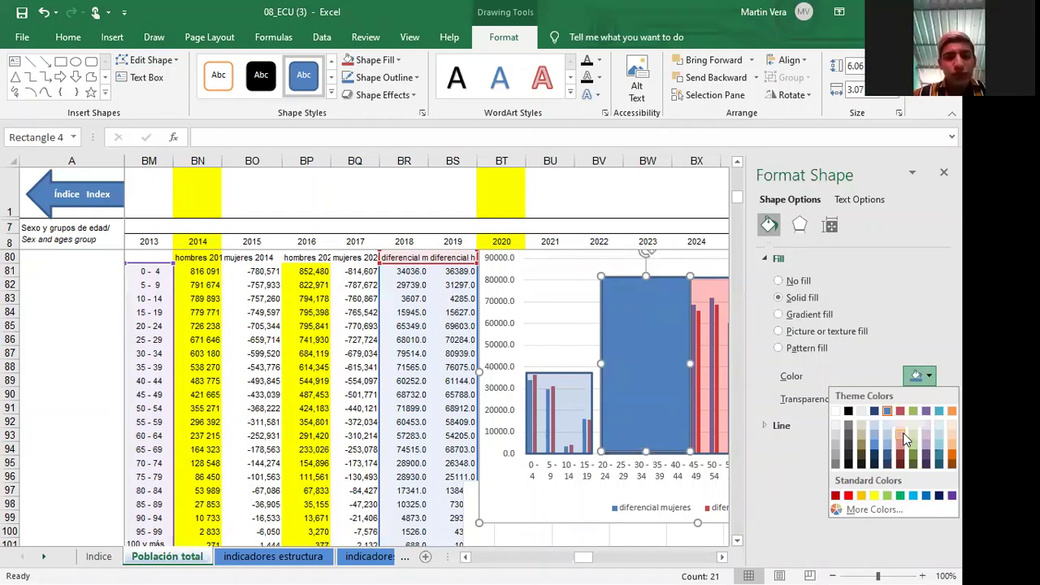
left_click(897, 436)
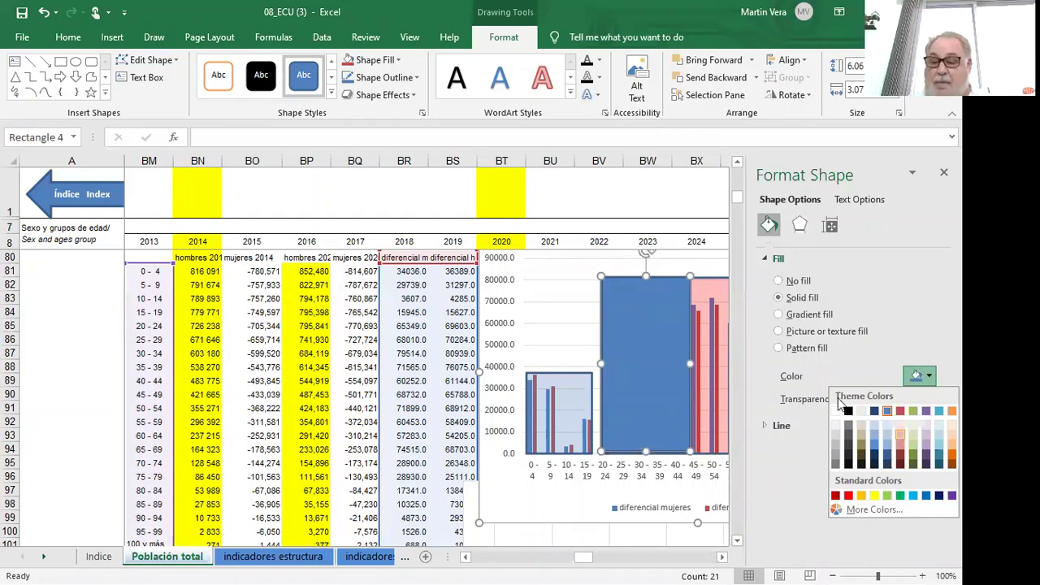
left_click_drag(842, 404, 872, 406)
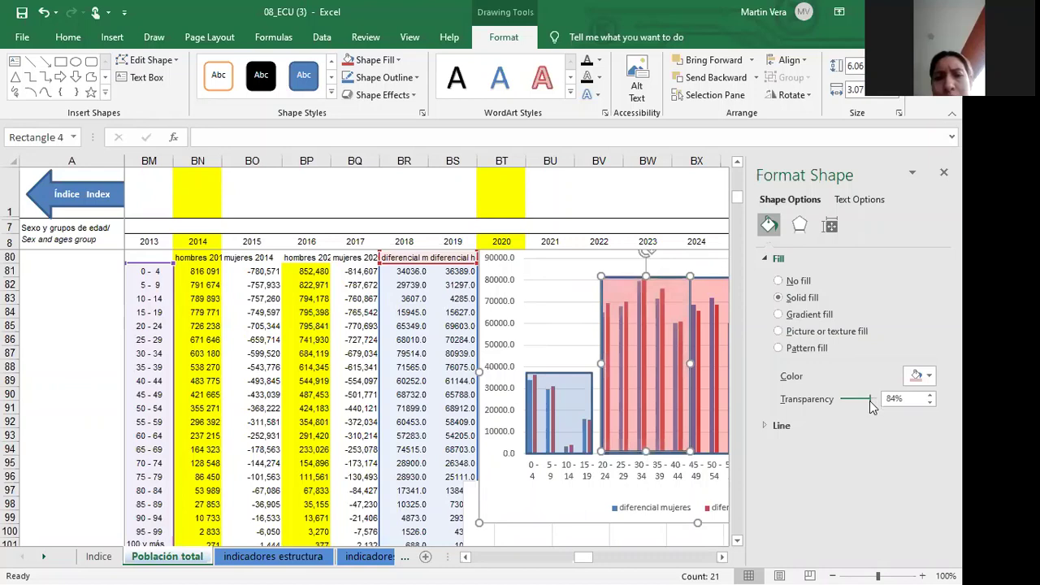
left_click(942, 176)
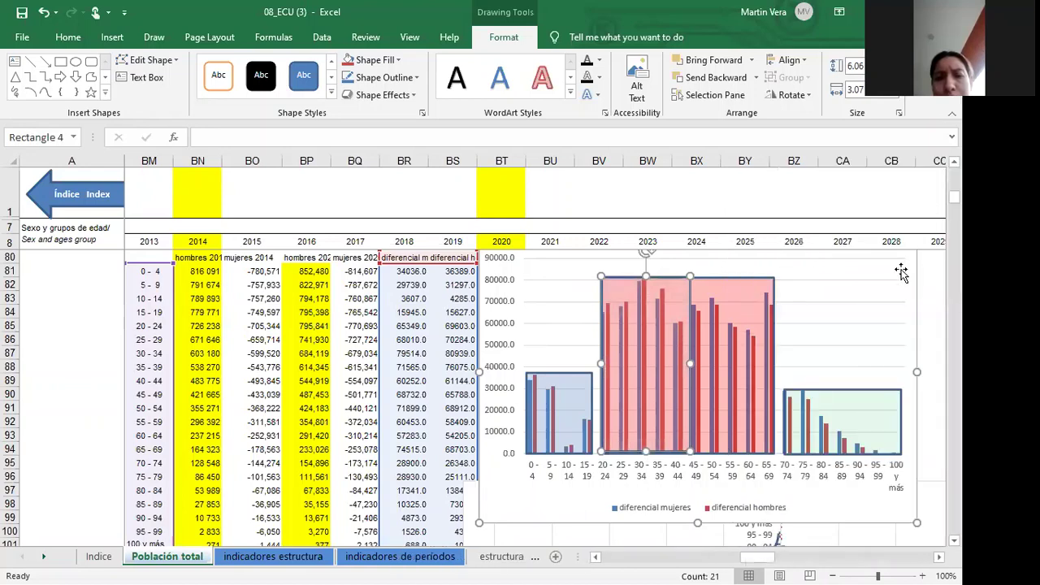
left_click(879, 315)
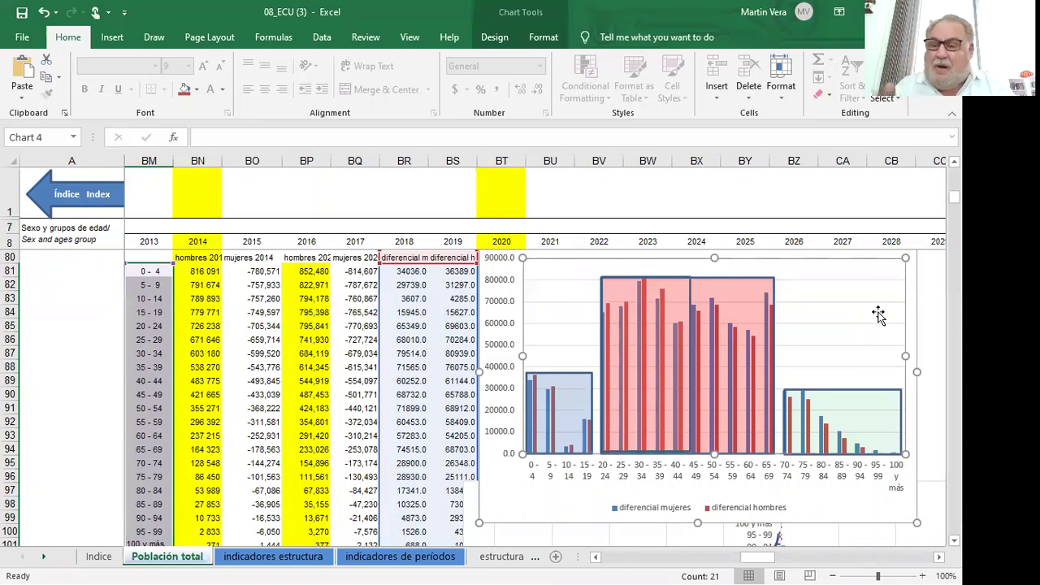
Step: Change the fill of the wide rectangle over the 20 - 24 to 69 age-group bars to standard orange
left_click(749, 305)
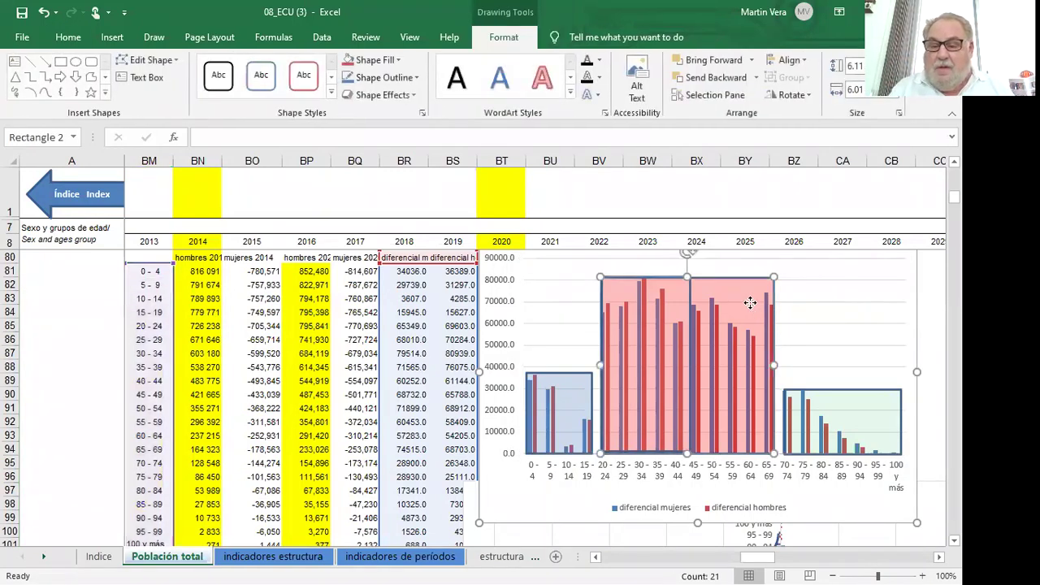
right_click(751, 320)
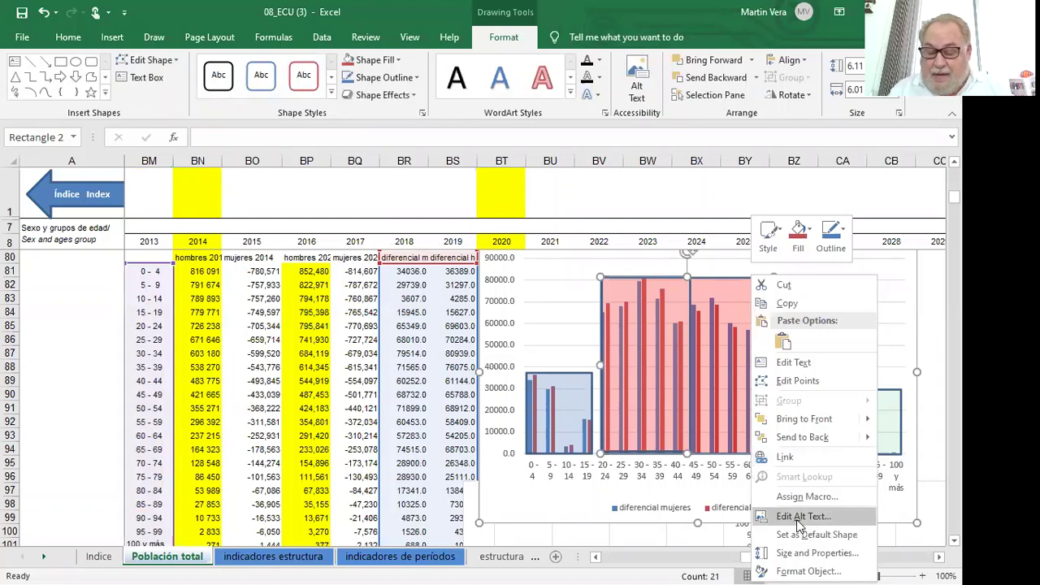
left_click(809, 571)
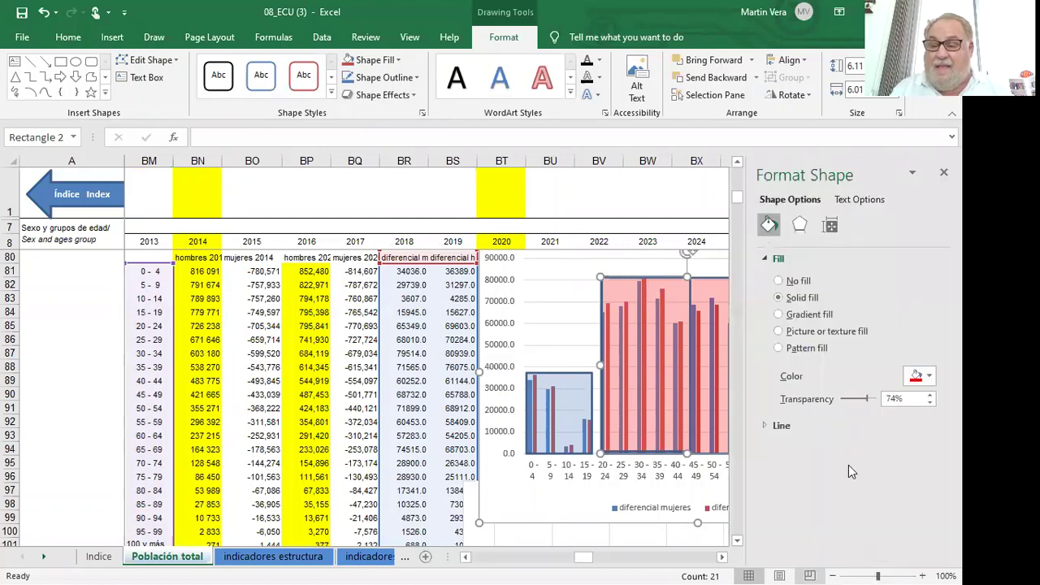
left_click(929, 378)
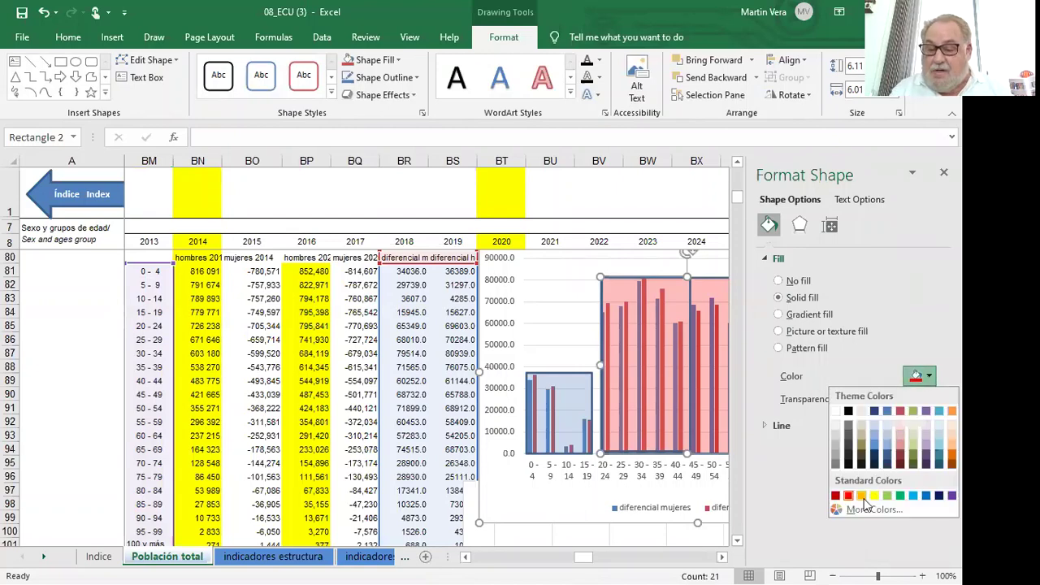
left_click(863, 497)
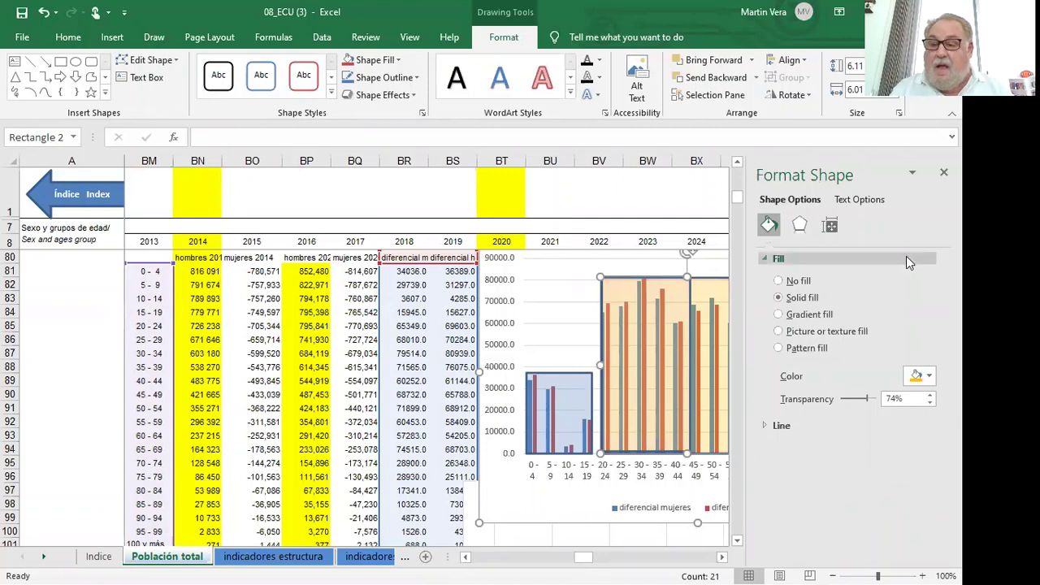
left_click(942, 176)
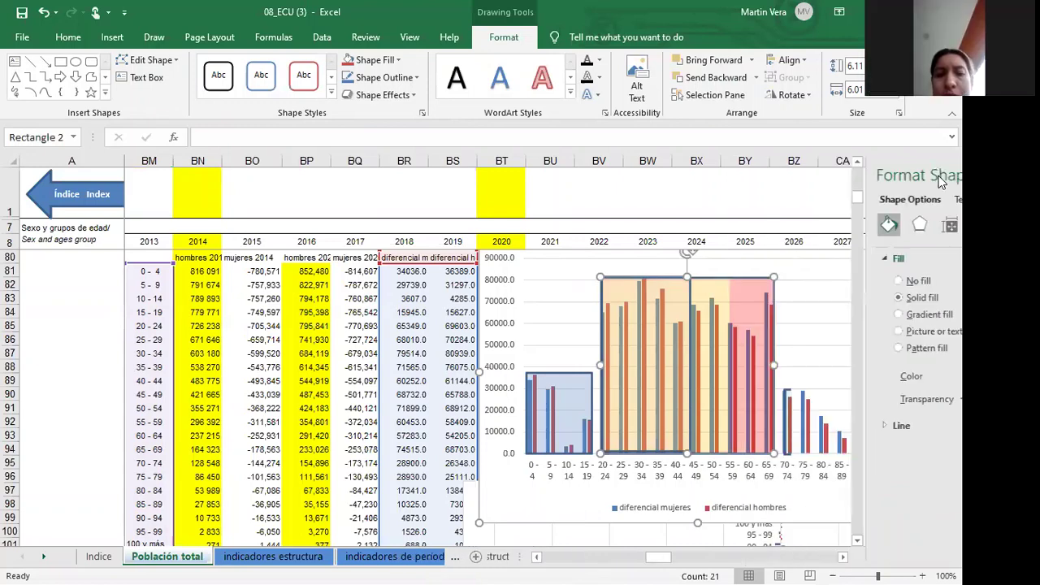
Step: Change the fill of the narrower rectangle over the 20 - 24 to 40 - 44 bars to standard red
left_click(671, 311)
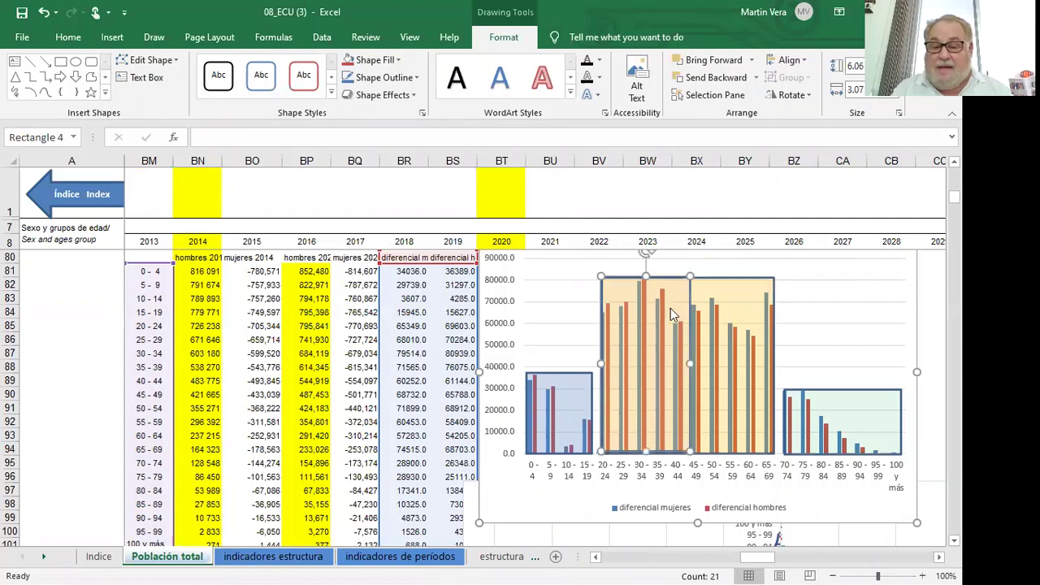
right_click(672, 315)
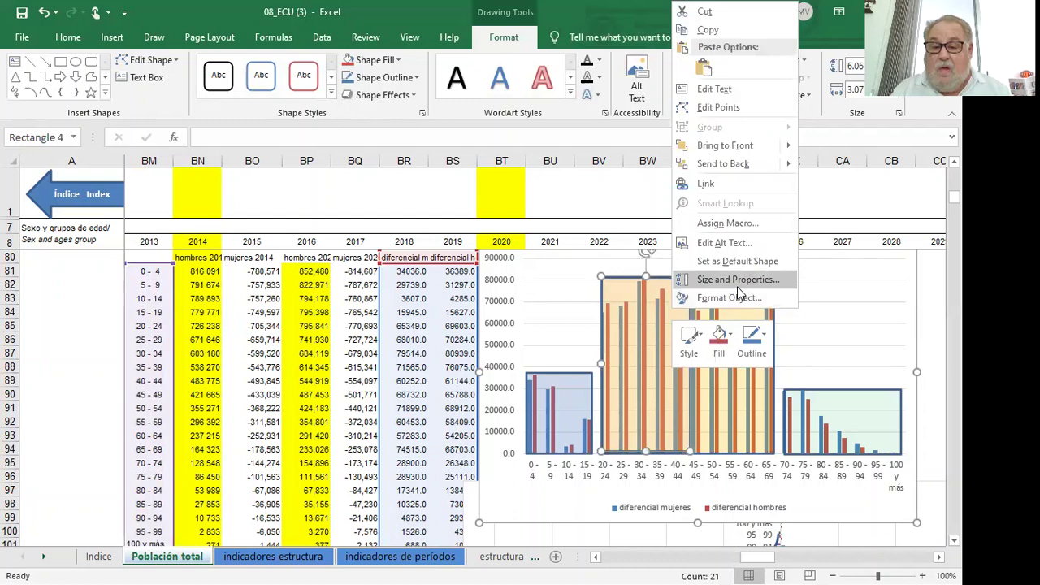
left_click(728, 348)
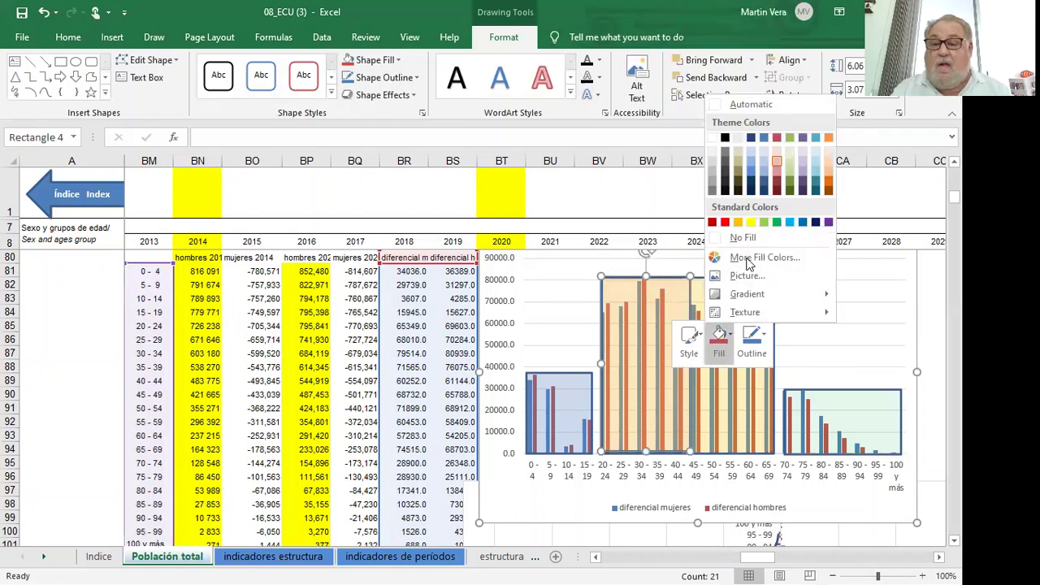
left_click(725, 222)
left_click(931, 286)
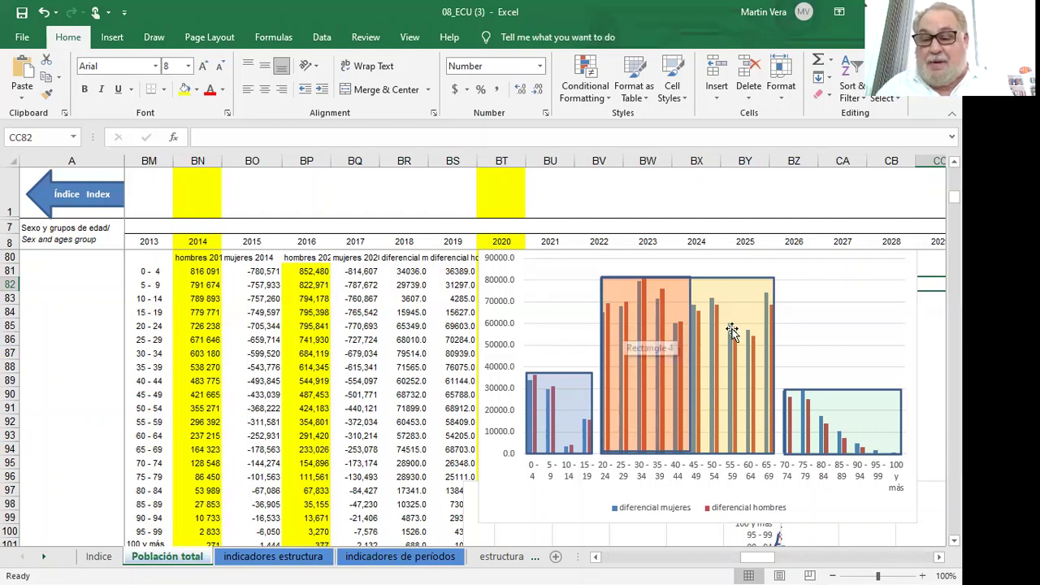
left_click(597, 335)
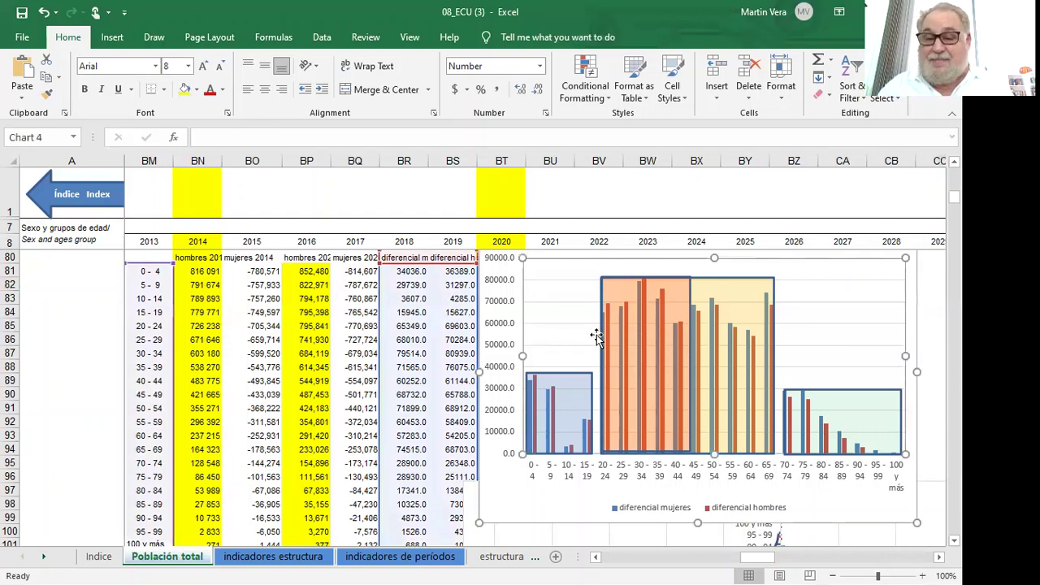
left_click(569, 326)
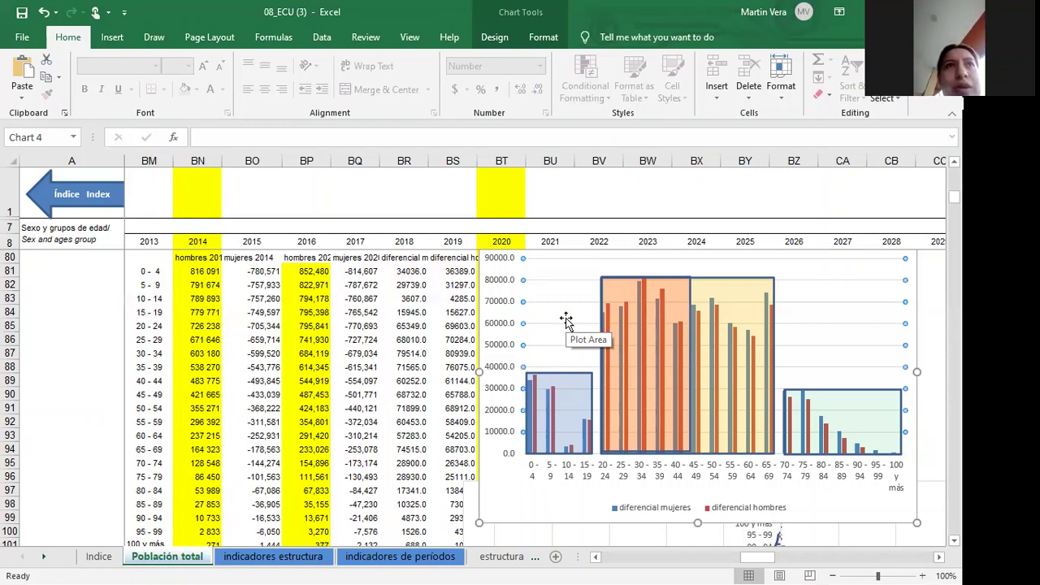
left_click(441, 336)
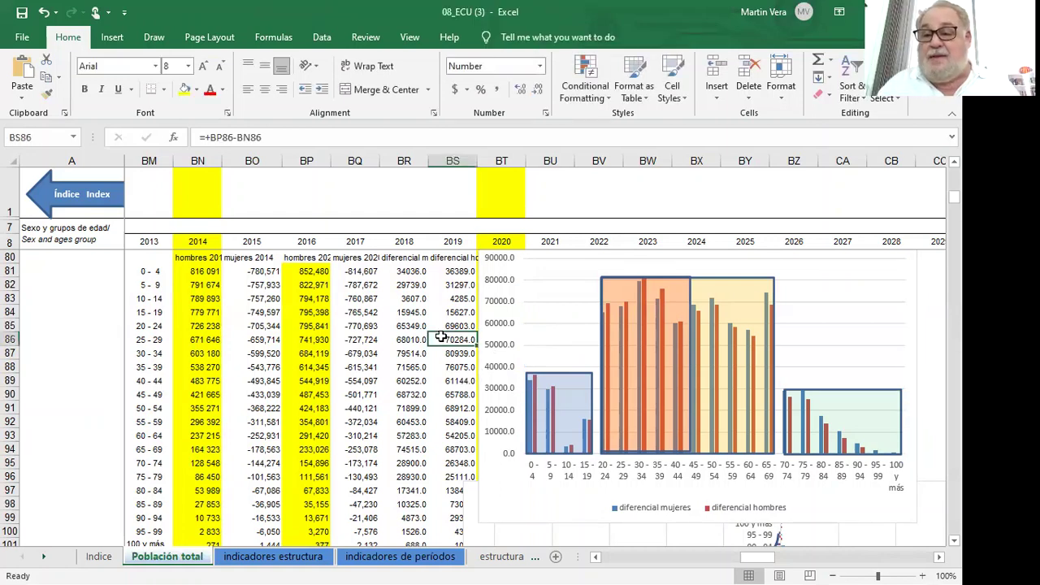